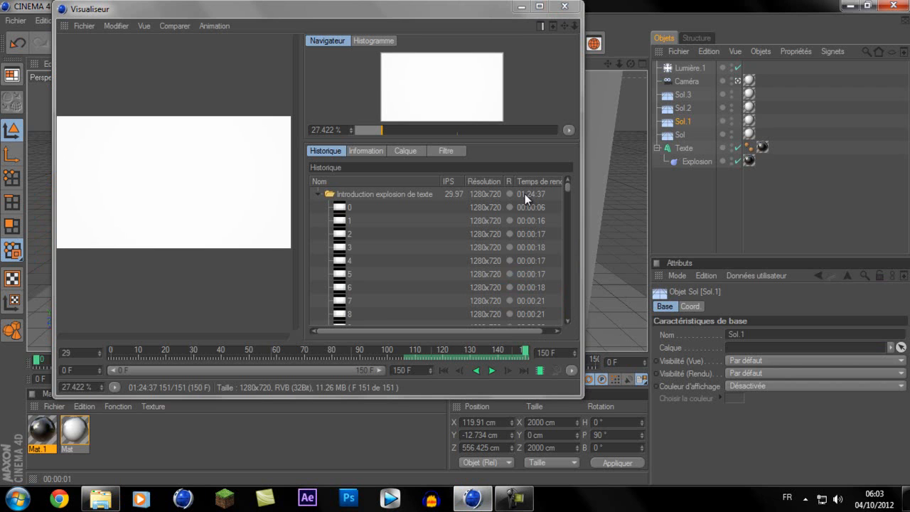
Close the picture viewer holding the rendered animation and create a new empty project.
left_click(565, 7)
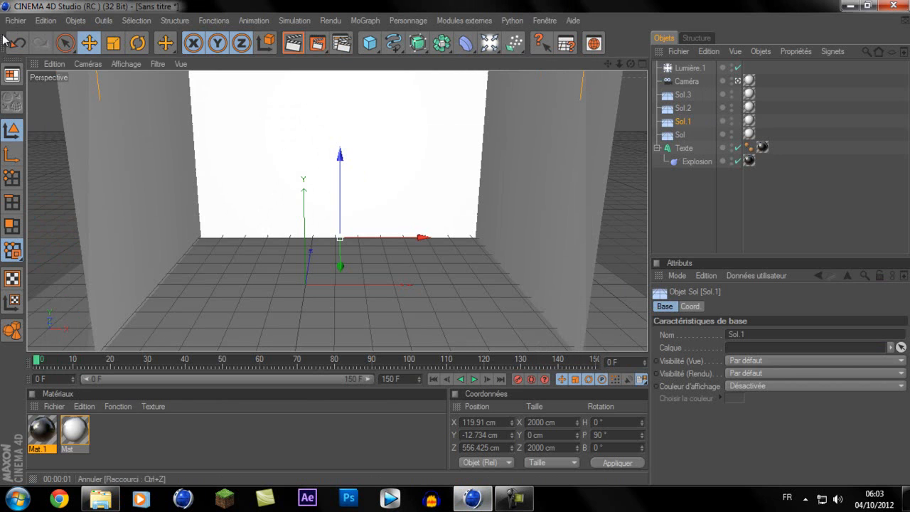
left_click(24, 21)
left_click(35, 40)
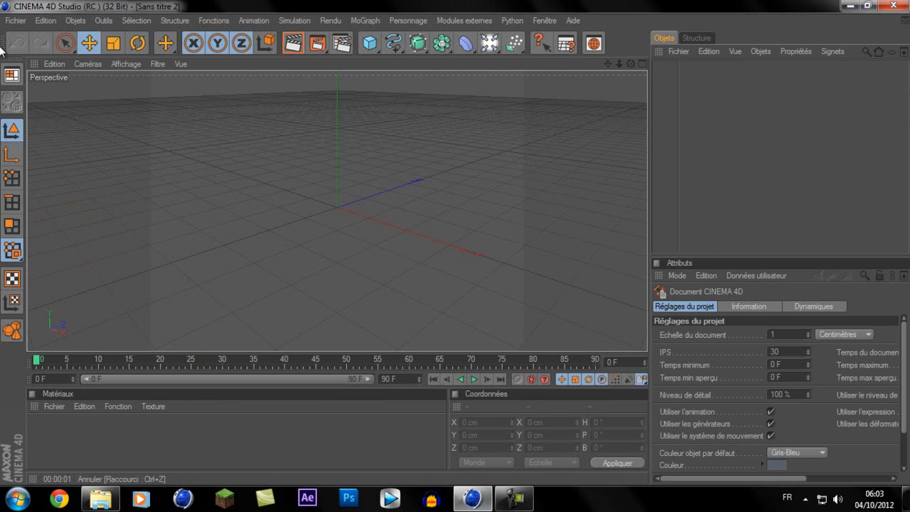
Add a Mo Texte object reading "Tuto8" with a depth (Profondeur) of 80.
left_click(363, 21)
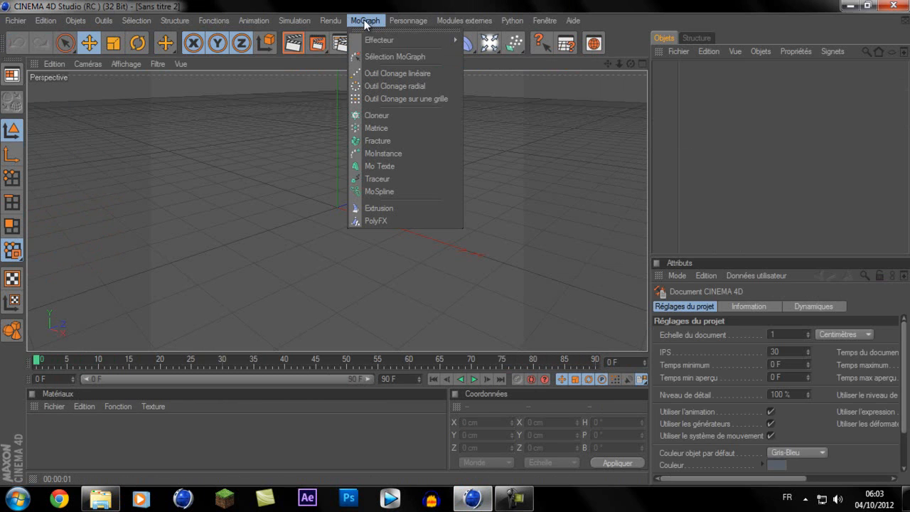
left_click(393, 177)
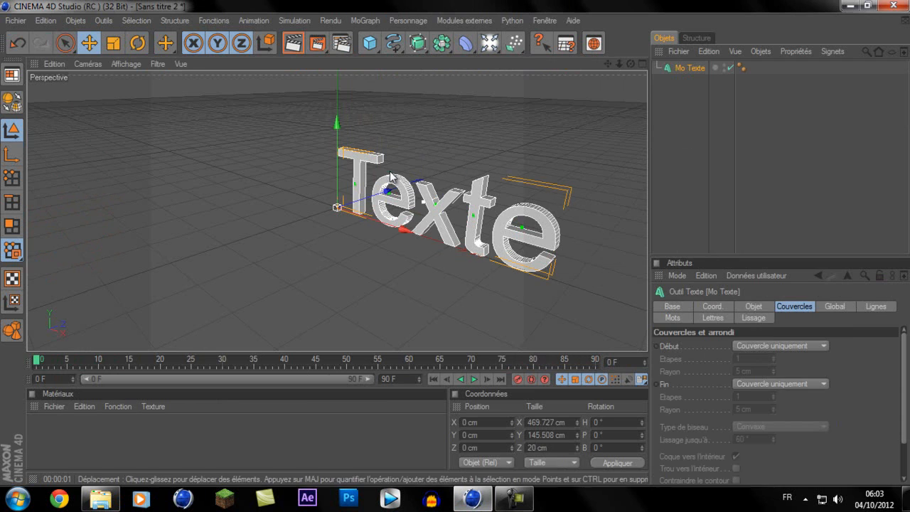
left_click(751, 306)
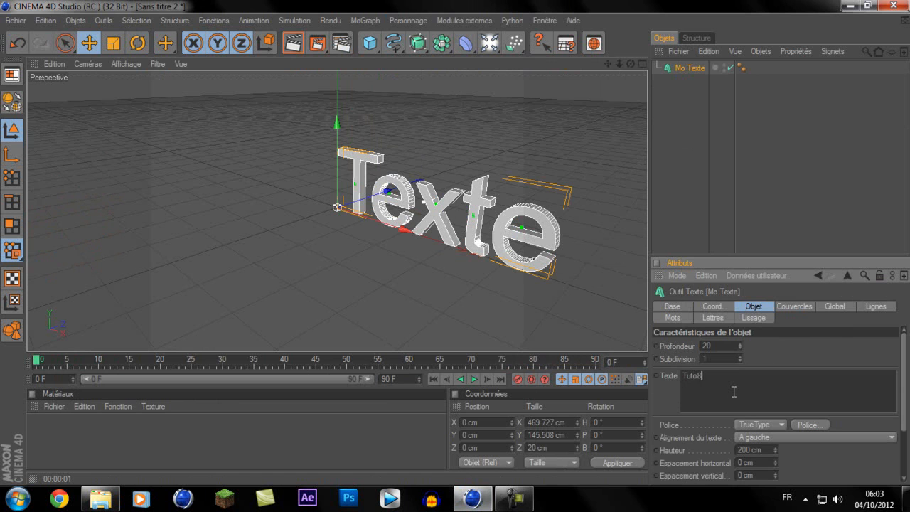
left_click(775, 360)
type("80")
left_click(776, 354)
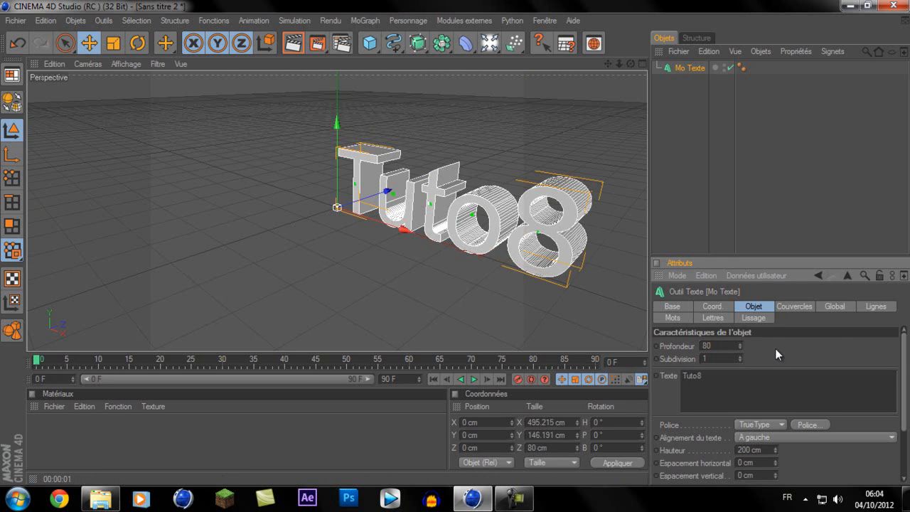
Set the text's font to beton in the Gras style.
left_click(803, 424)
left_click(40, 153)
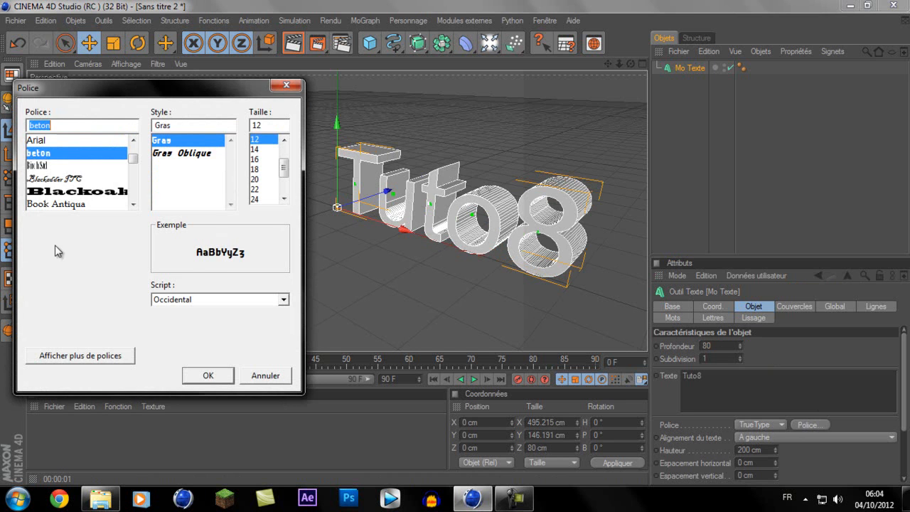
left_click(212, 376)
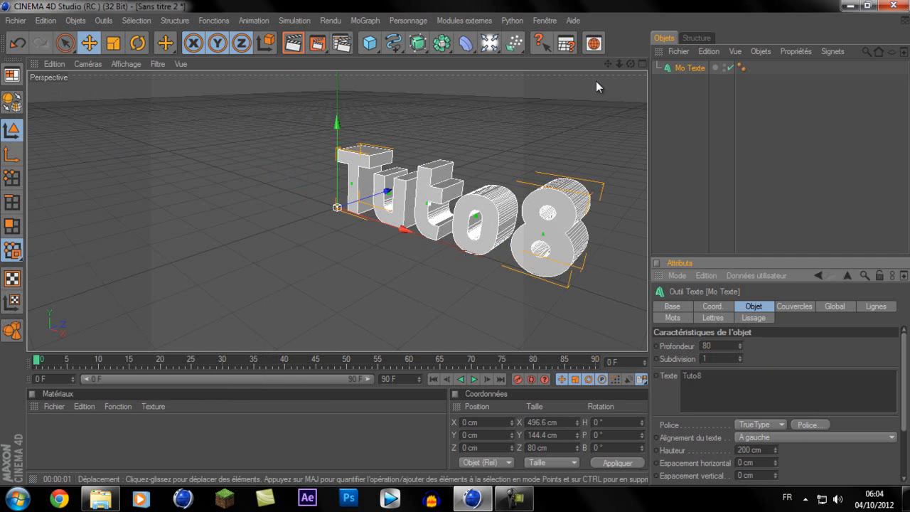
Set the text's interpolation to Uniforme with 15 intermediate points.
left_click_drag(630, 65, 456, 247)
left_click_drag(608, 67, 514, 141)
left_click_drag(608, 65, 461, 248)
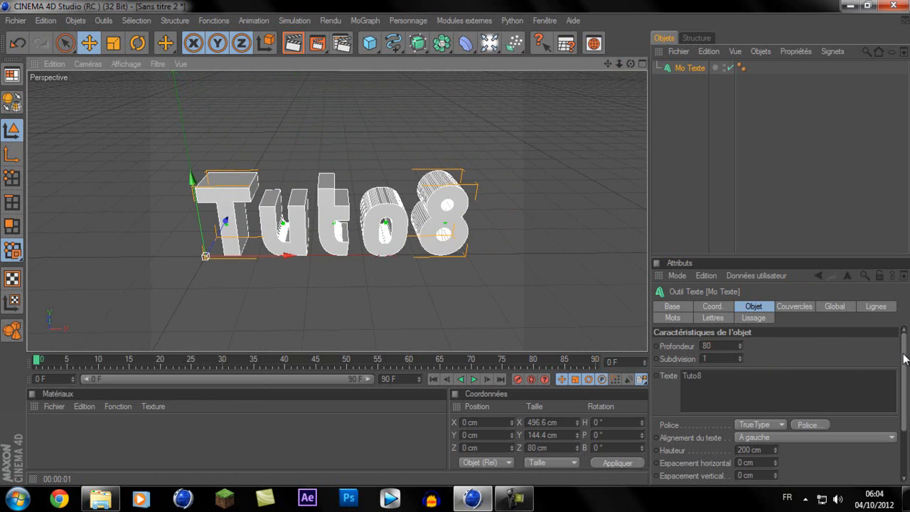
scroll(862, 345, "down", 1)
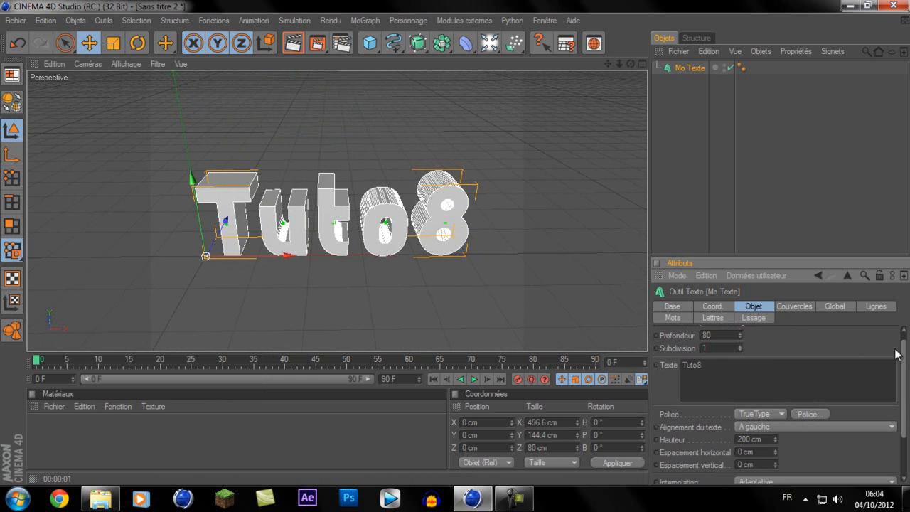
scroll(901, 356, "down", 3)
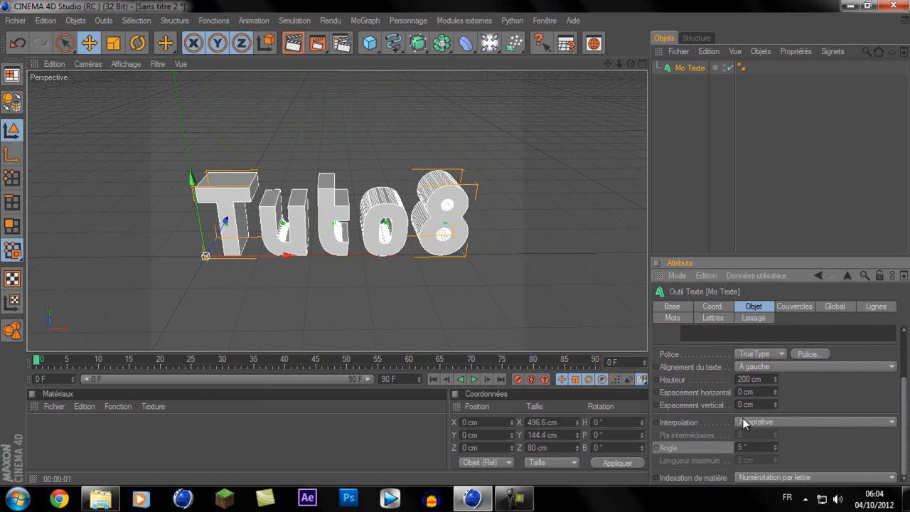
left_click(743, 421)
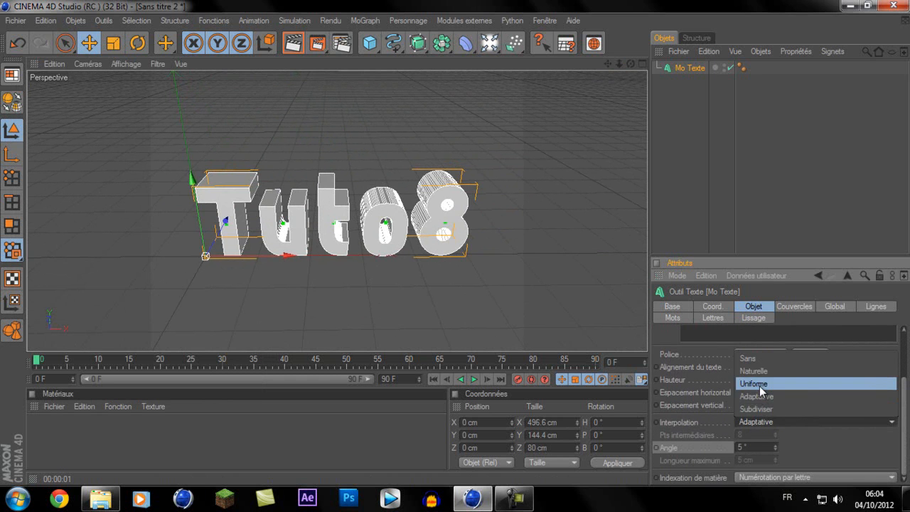
left_click(760, 385)
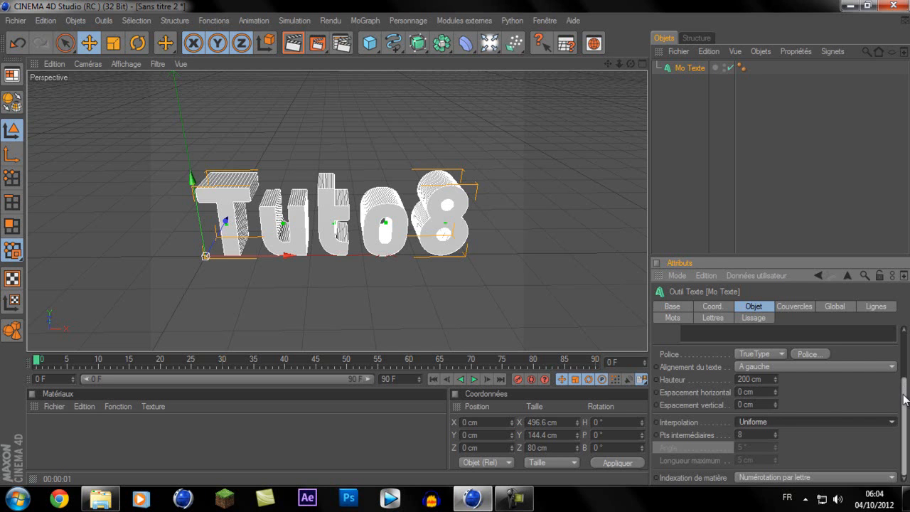
left_click(756, 434)
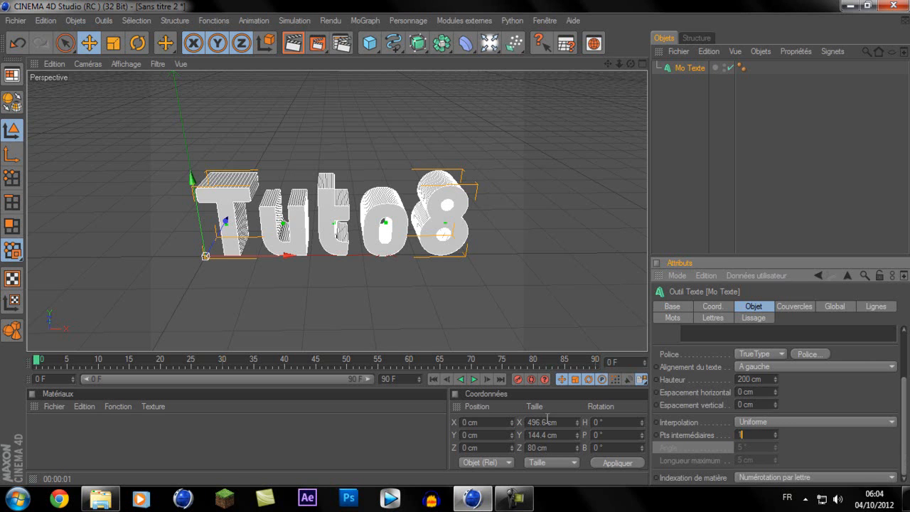
left_click(837, 442)
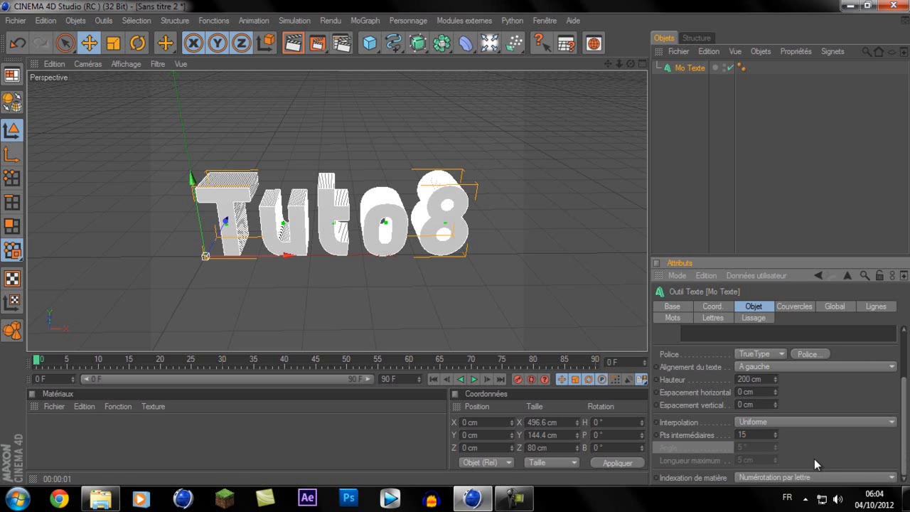
Set the type of the text's caps (Couvercles) to Triangles.
left_click(793, 307)
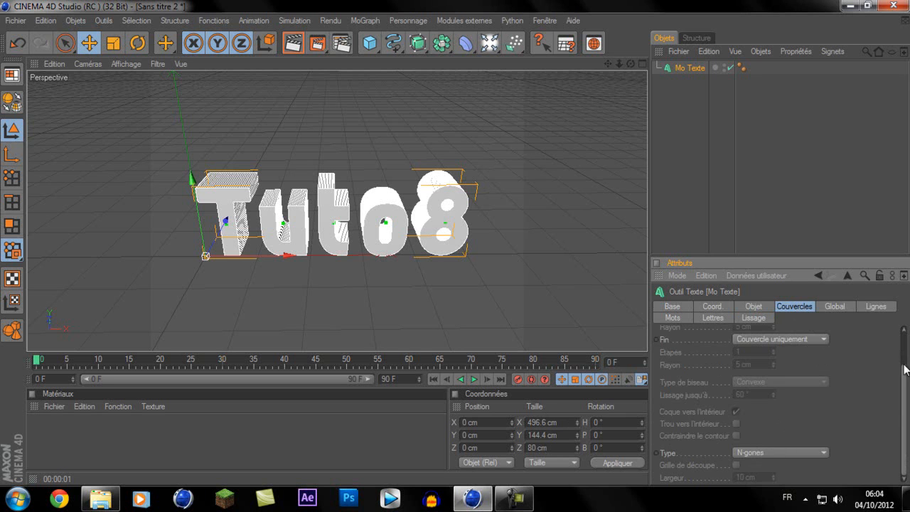
scroll(839, 348, "up", 2)
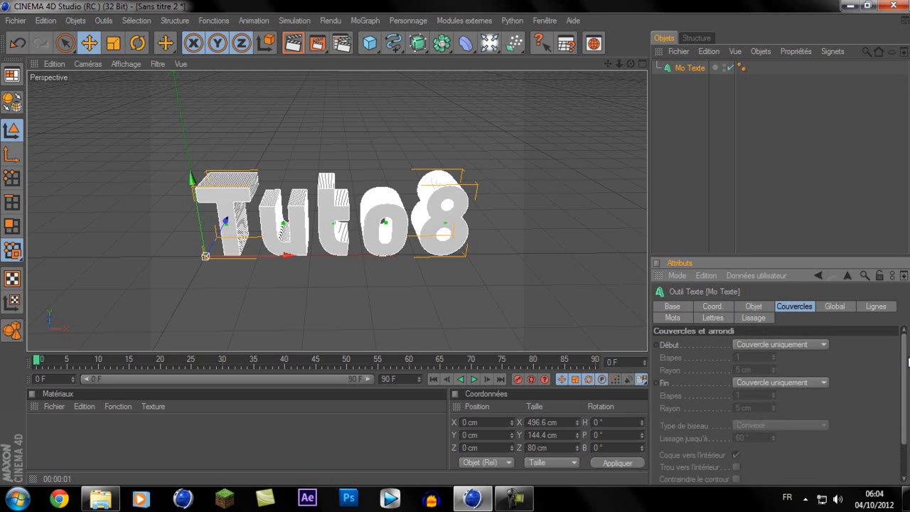
scroll(908, 362, "down", 2)
left_click(774, 453)
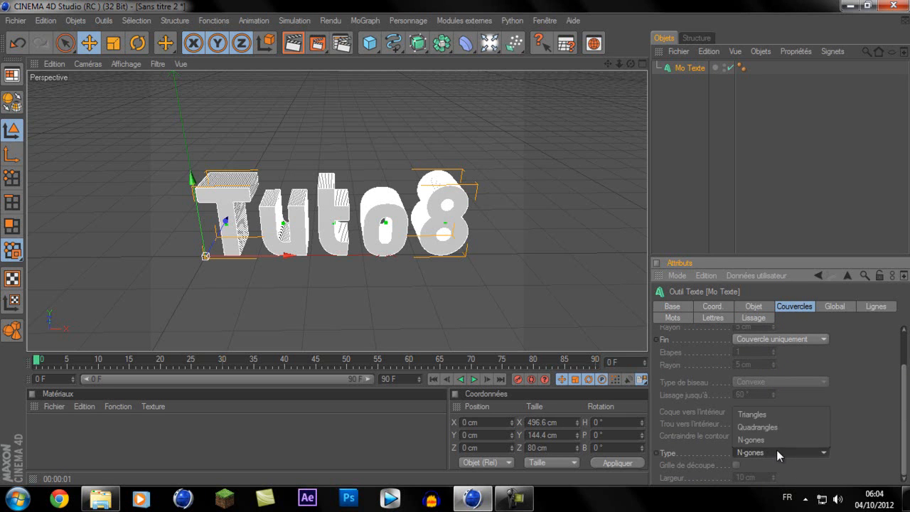
left_click(784, 413)
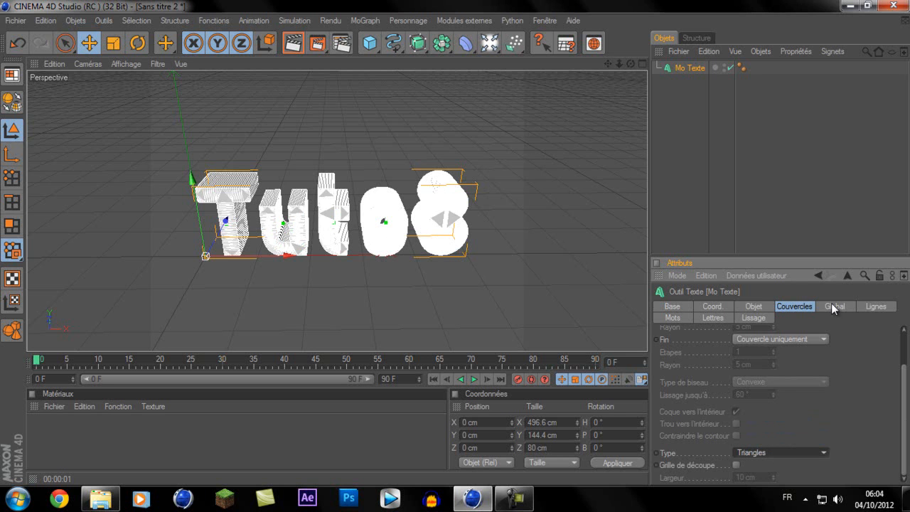
Set the text's subdivision to 10 and enable the caps' Grille de découpe with a width of 2 cm.
left_click(752, 306)
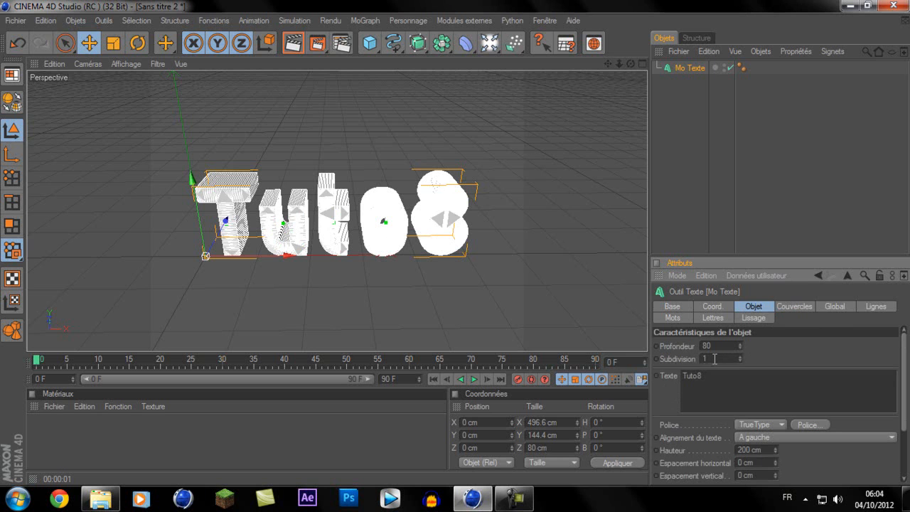
left_click(718, 359)
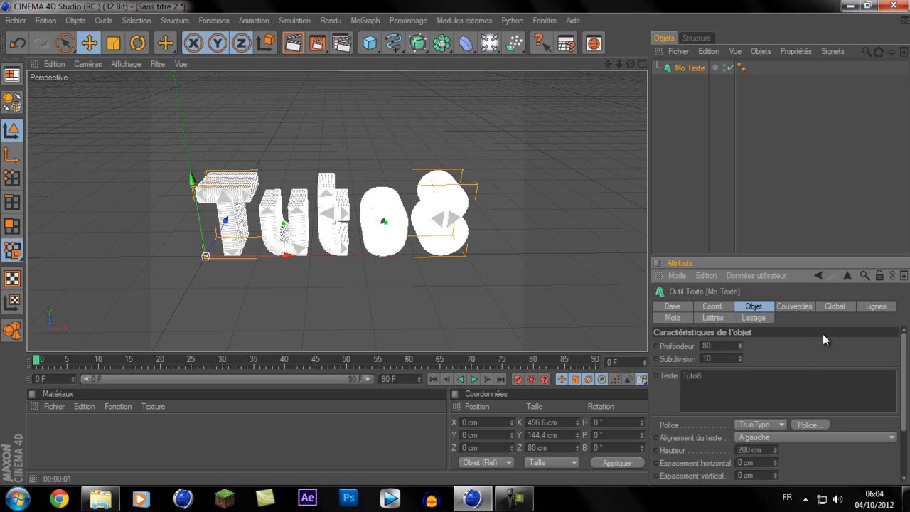
left_click(805, 306)
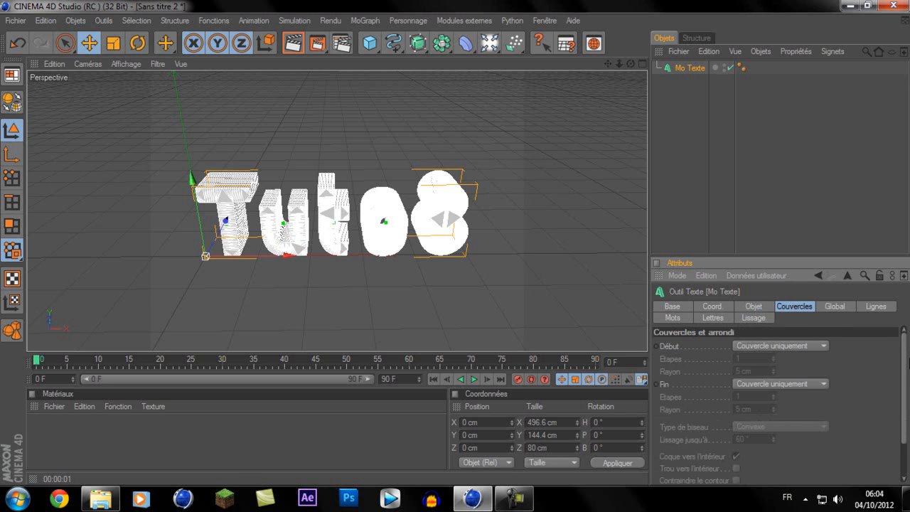
scroll(903, 362, "down", 2)
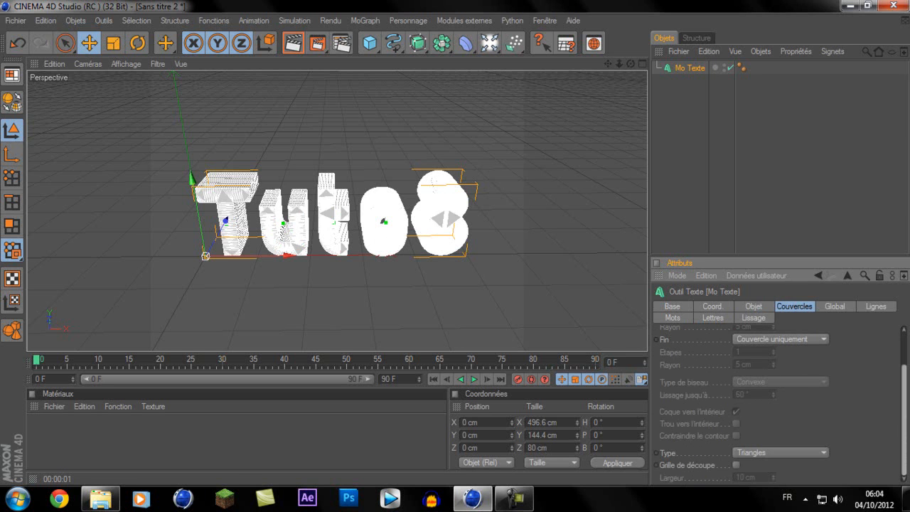
left_click(736, 465)
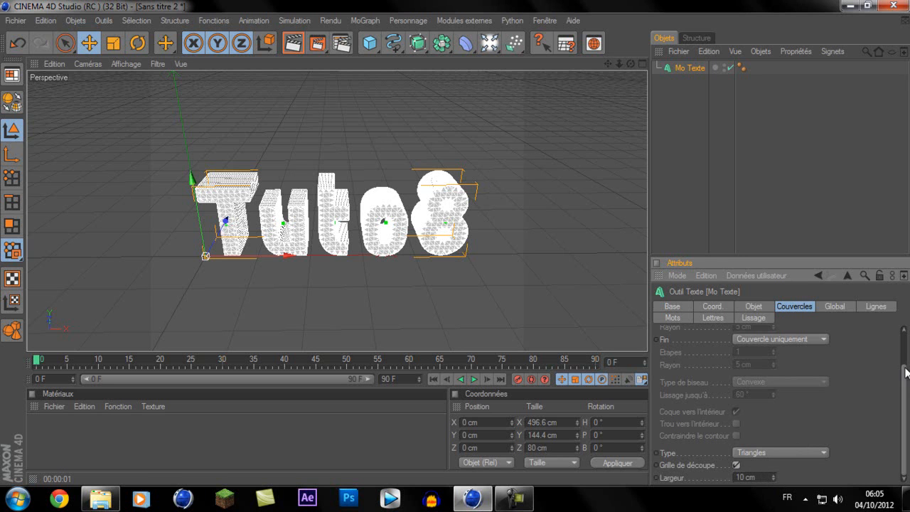
double_click(750, 478)
type("2")
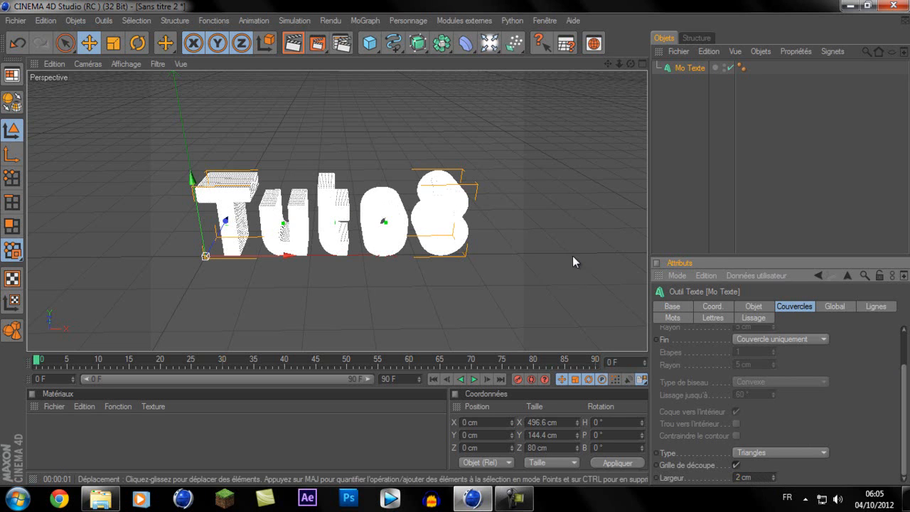
left_click(835, 306)
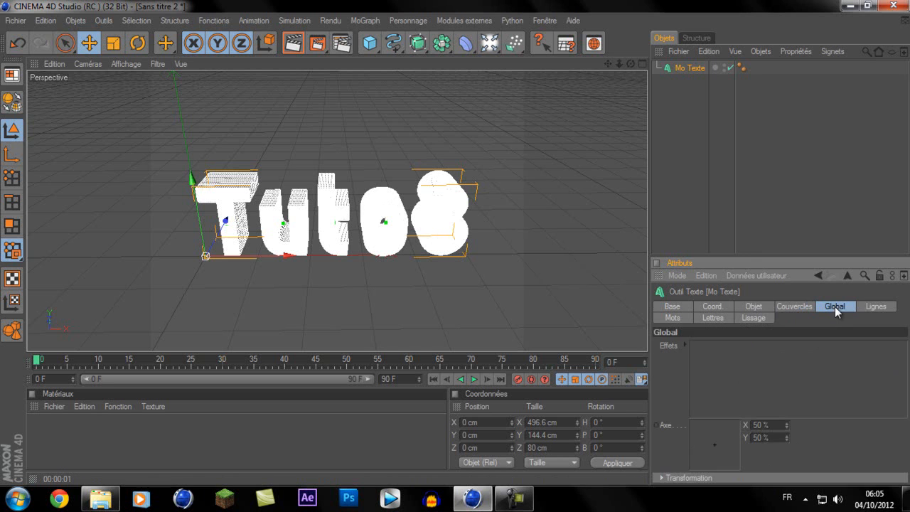
left_click(797, 305)
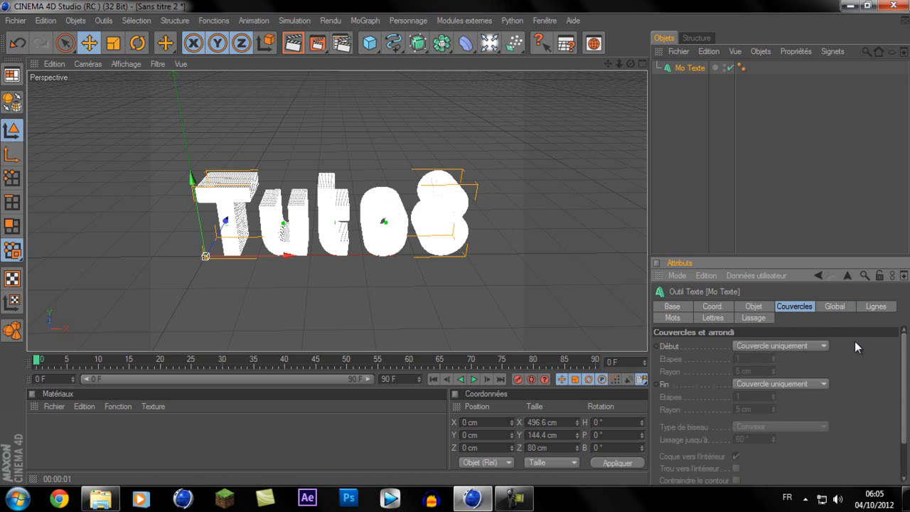
scroll(862, 412, "down", 3)
left_click(753, 305)
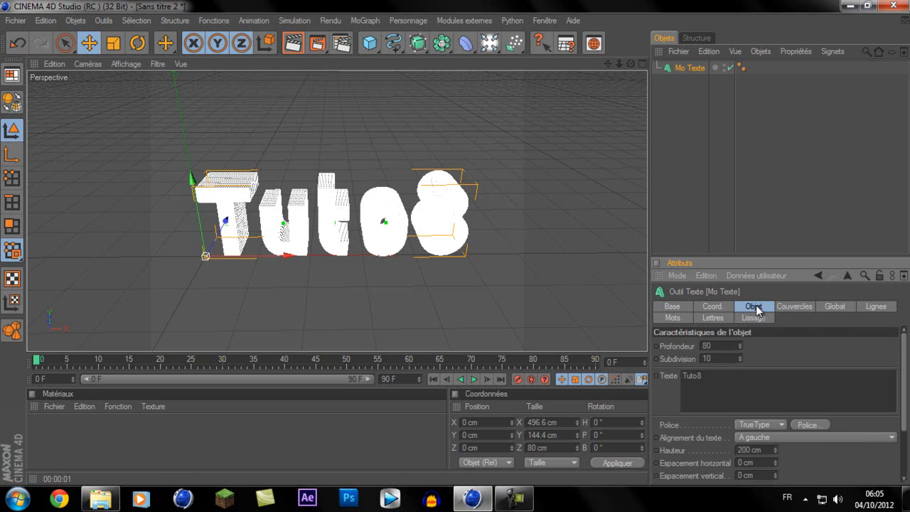
mouse_move(904, 355)
left_mouse_down()
mouse_move(900, 426)
mouse_move(901, 359)
left_mouse_up()
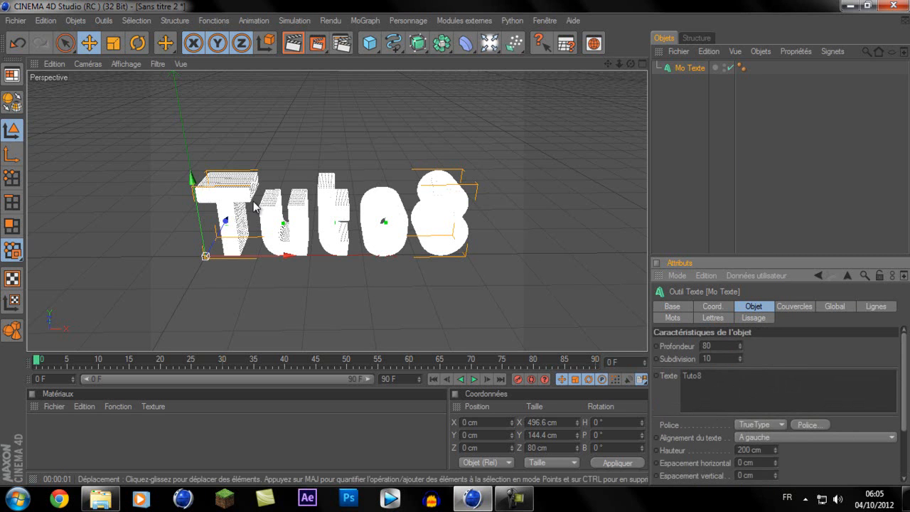
left_click(467, 44)
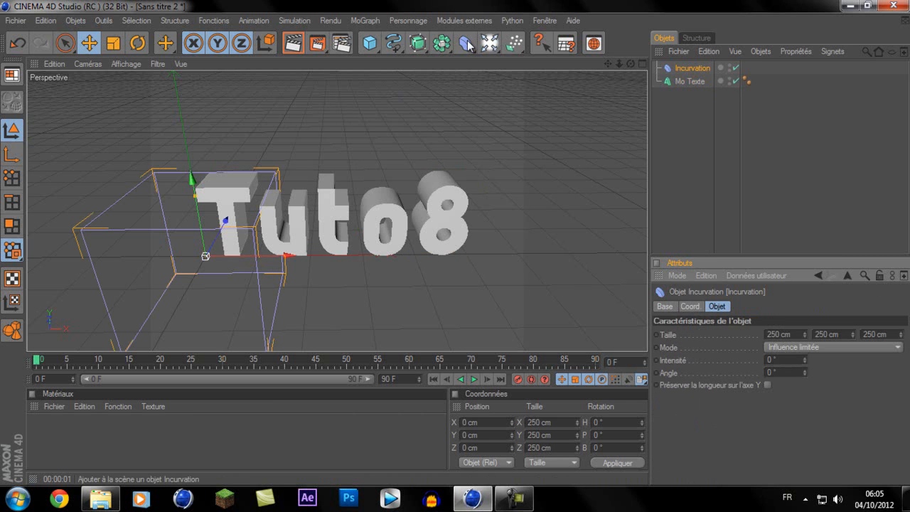
key("ctrl+e")
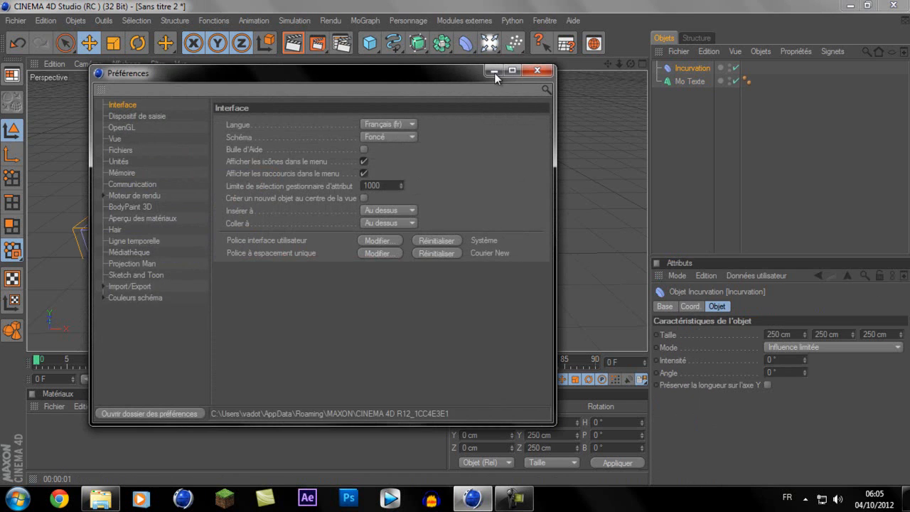
left_click(535, 71)
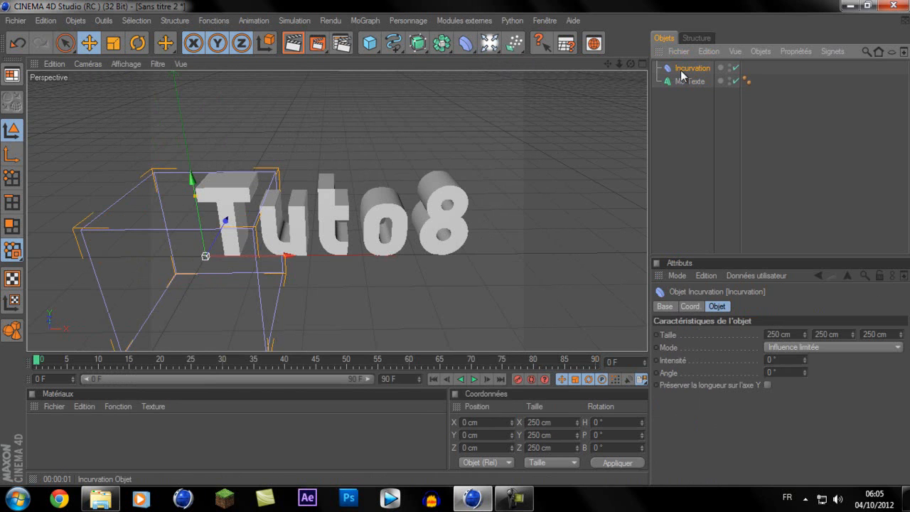
key("Delete")
Add an Explosion deformer and make it a child of the Mo Texte object.
left_click(467, 44)
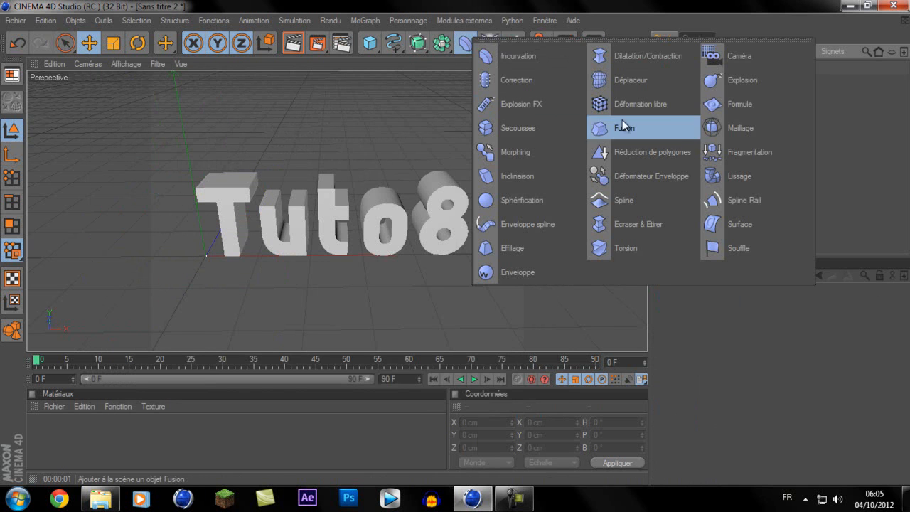
left_click(726, 84)
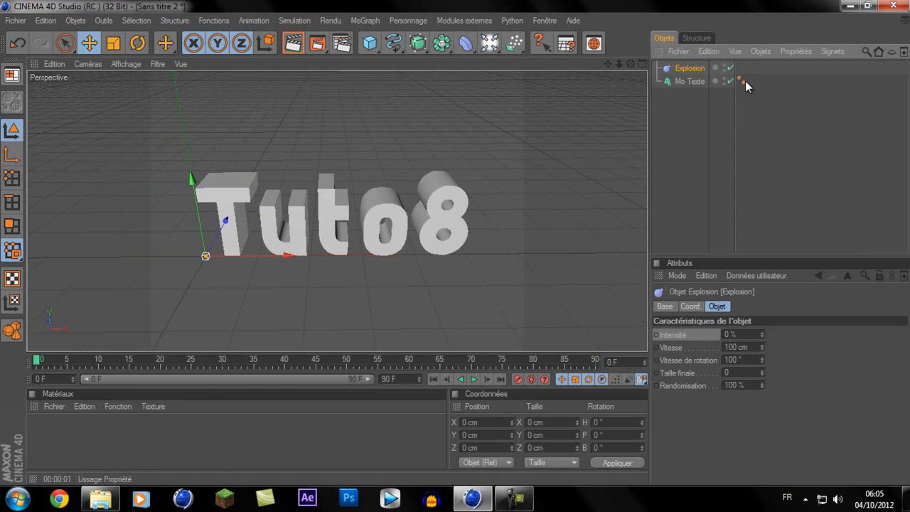
left_click_drag(691, 84, 688, 81)
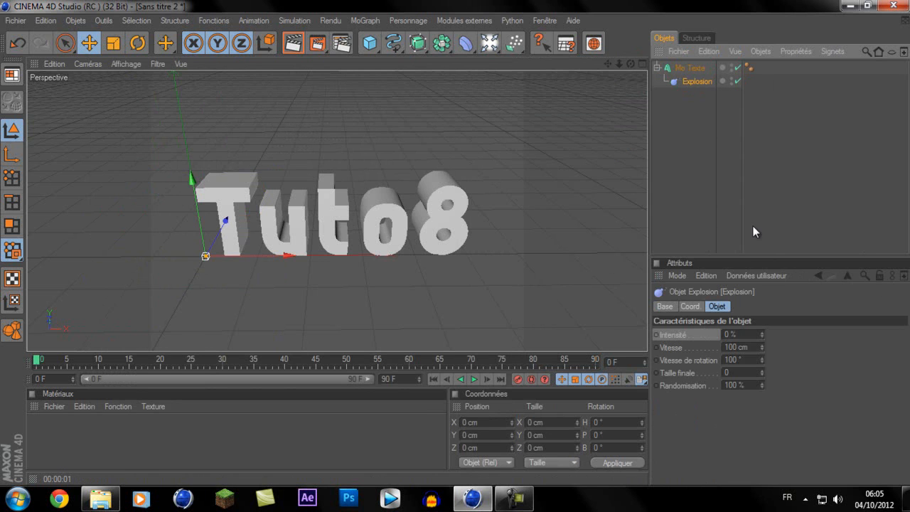
Raise the Explosion deformer's intensity to 6 % and try a subdivision of 2 on the Mo Texte object.
mouse_move(761, 332)
left_mouse_down()
mouse_move(760, 317)
mouse_move(759, 343)
mouse_move(771, 284)
mouse_move(751, 371)
mouse_move(759, 338)
mouse_move(761, 367)
mouse_move(749, 382)
mouse_move(764, 322)
mouse_move(762, 335)
left_mouse_up()
left_click(690, 67)
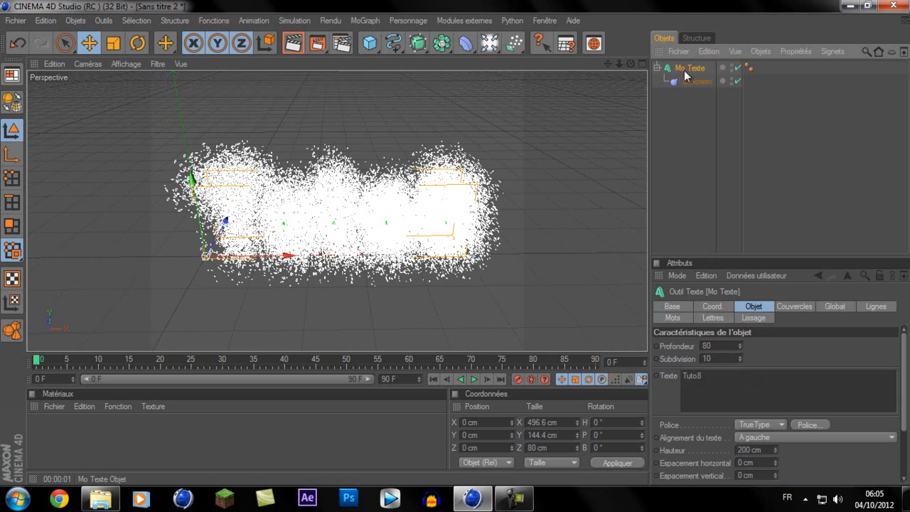
left_click(726, 359)
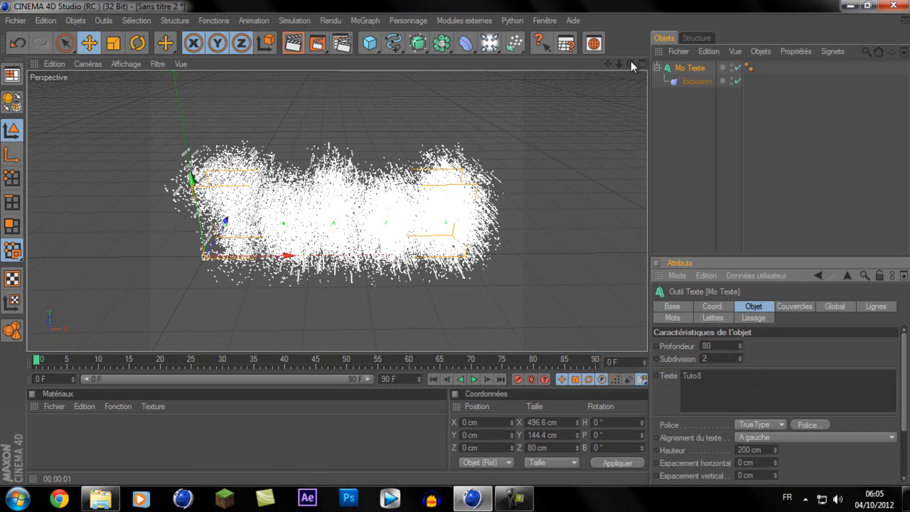
left_click_drag(630, 63, 605, 78)
left_click_drag(496, 242, 457, 241)
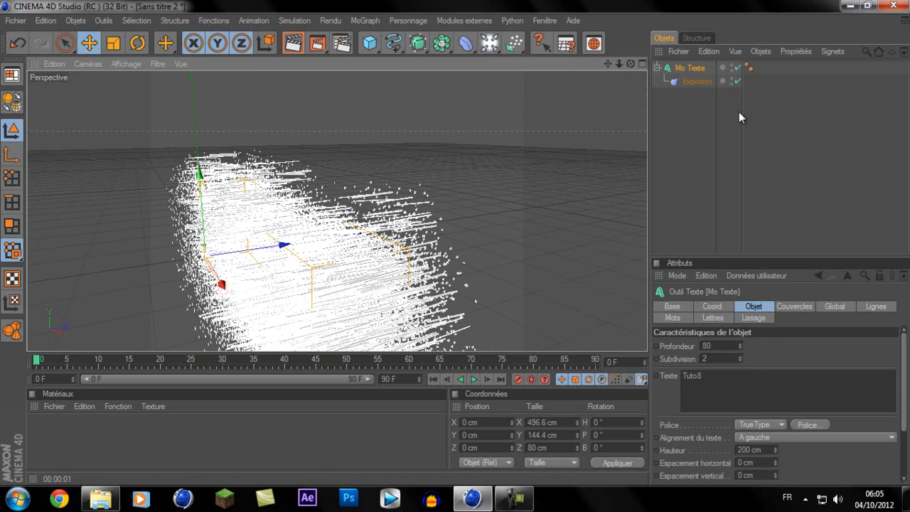
left_click(738, 111)
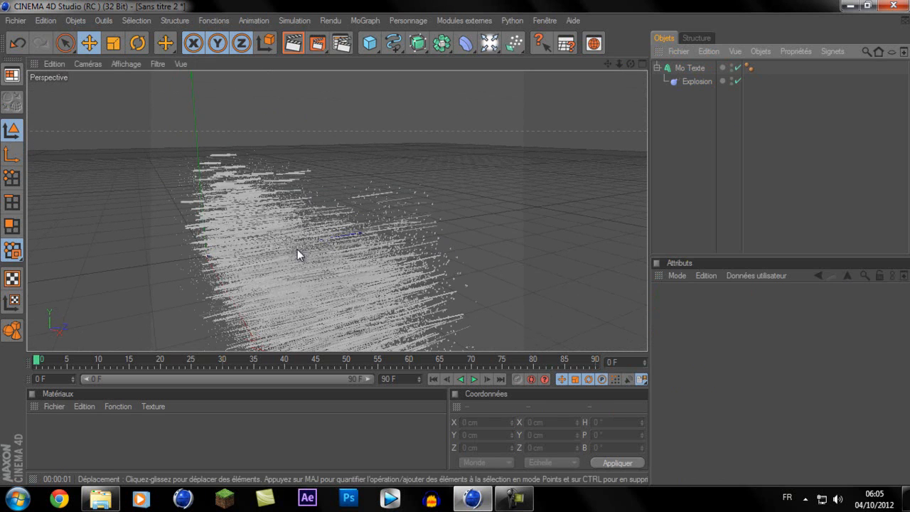
Set the Mo Texte object's subdivision to 10 and deselect it to check the fragments.
left_click(693, 68)
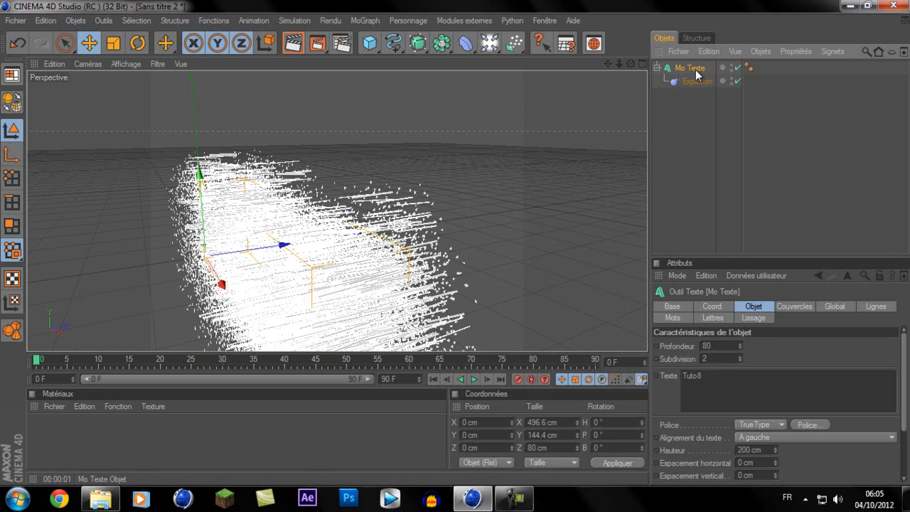
left_click(712, 357)
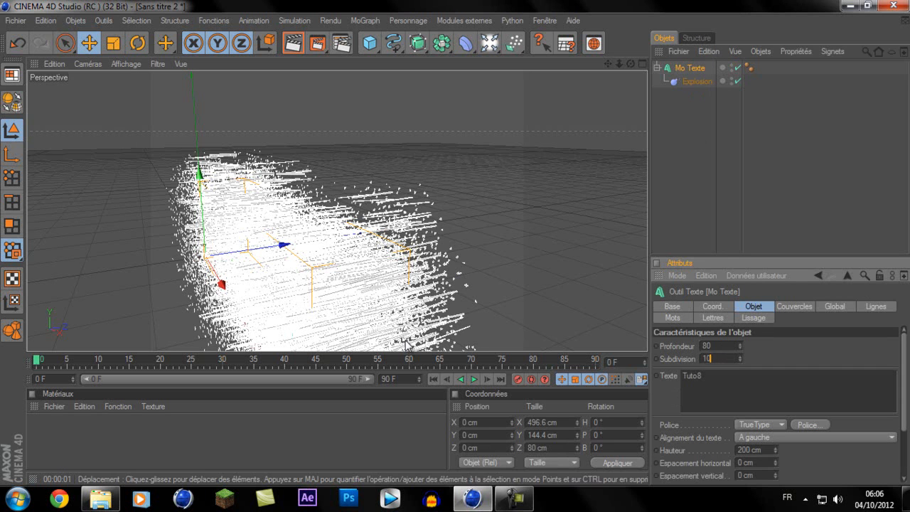
key("Return")
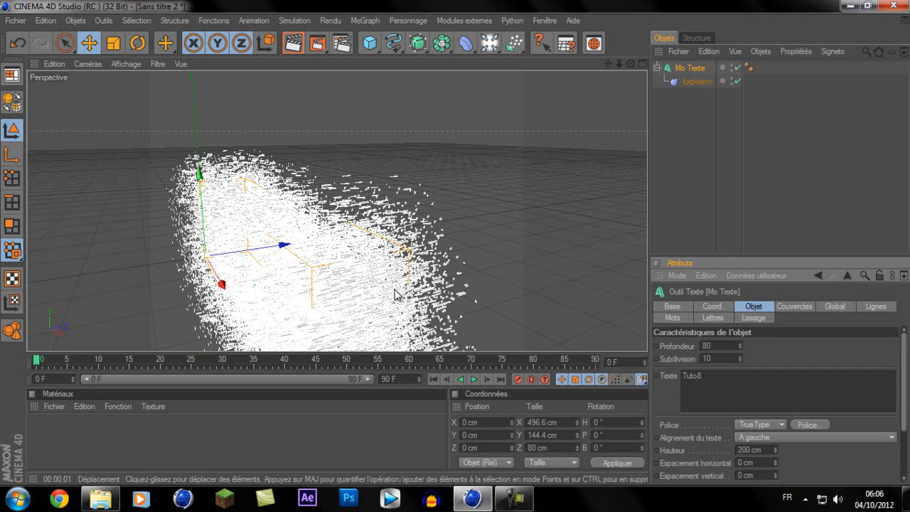
left_click(705, 168)
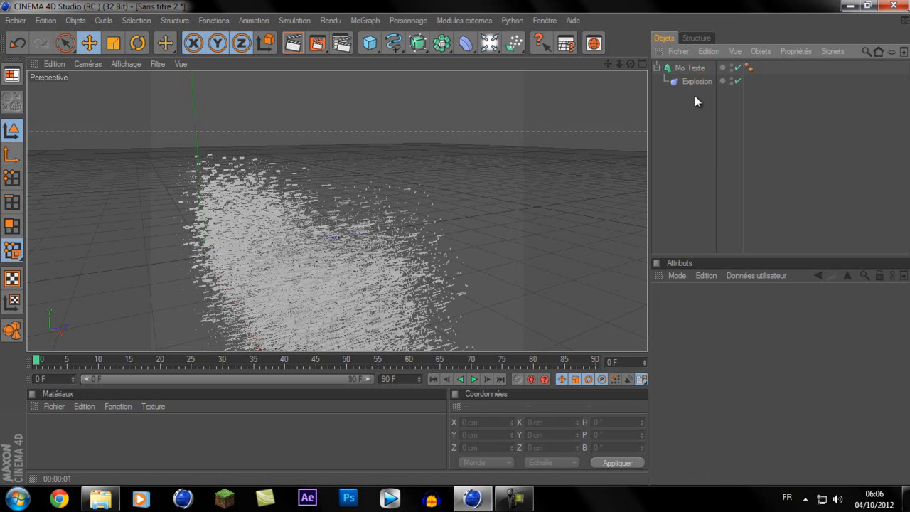
Set the Mo Texte object's number of intermediate points to 8.
left_click(693, 84)
left_click(687, 70)
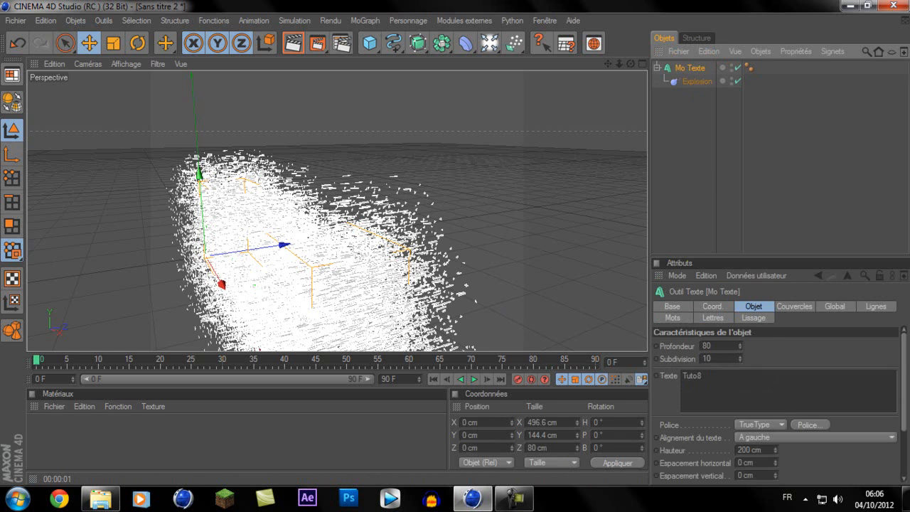
left_click_drag(905, 368, 905, 430)
double_click(742, 435)
type("8")
key("Return")
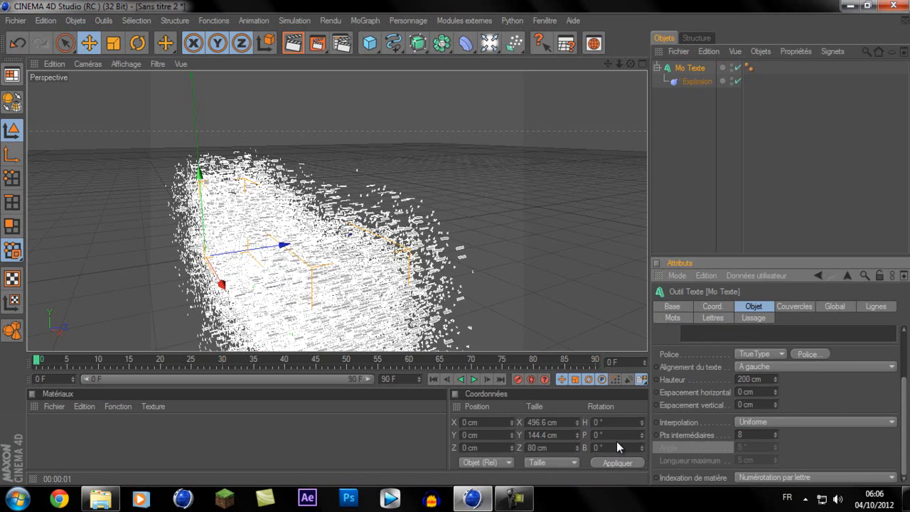
Set the width of the caps' Grille de découpe to 10 cm and inspect the larger fragments from the front.
left_click_drag(631, 64, 463, 248)
left_click(802, 305)
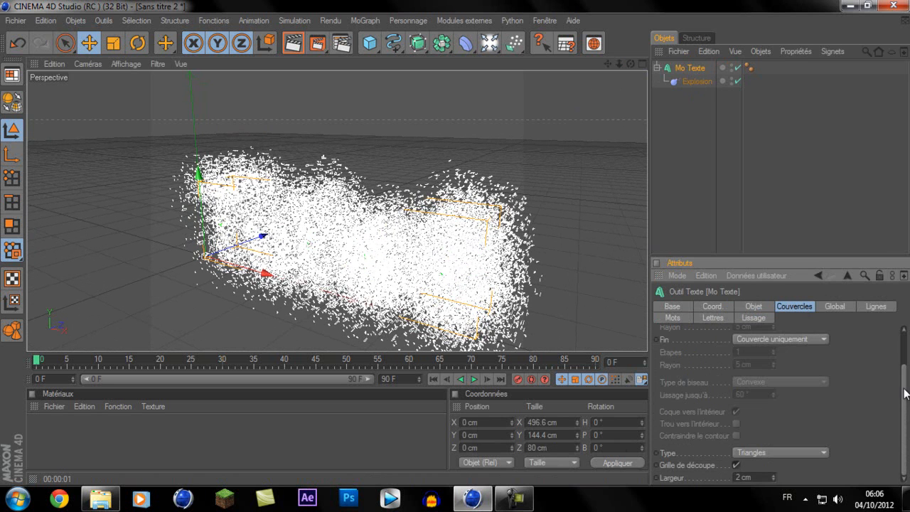
left_click(753, 477)
type("10")
key("Return")
left_click_drag(631, 64, 670, 69)
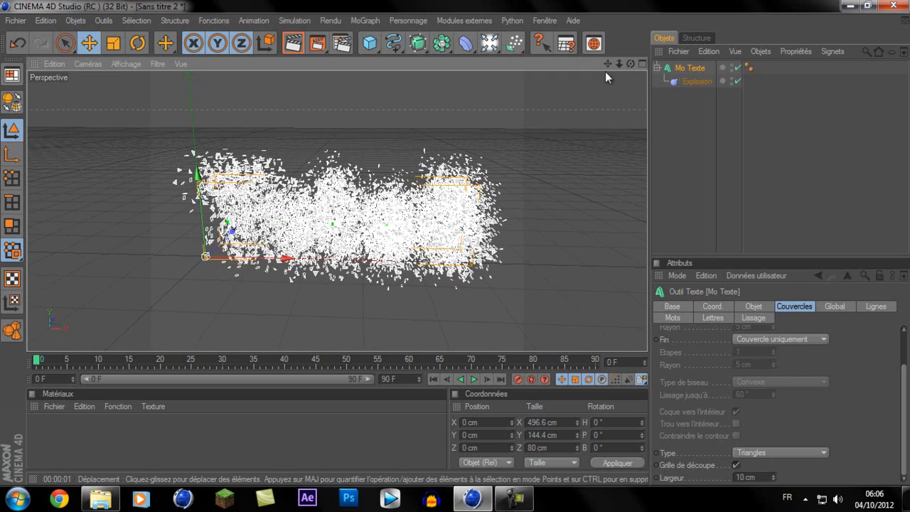
left_click_drag(605, 71, 651, 81)
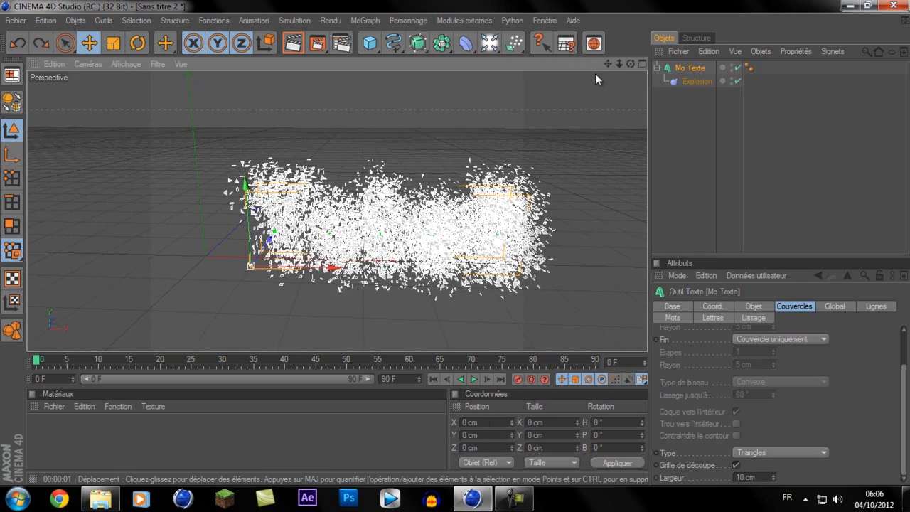
key("ctrl+z")
left_click_drag(610, 65, 412, 284)
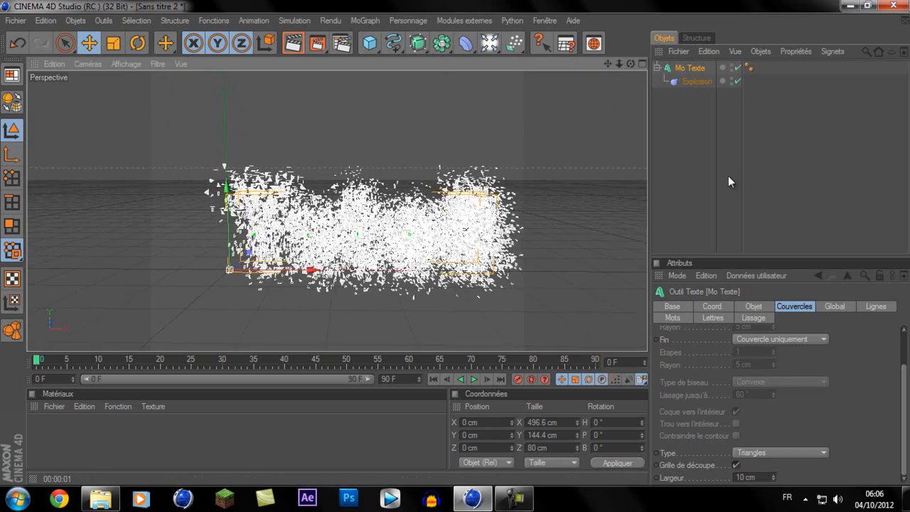
Raise the Explosion deformer's intensity to 25 % and examine the scattered fragments up close.
left_click(697, 81)
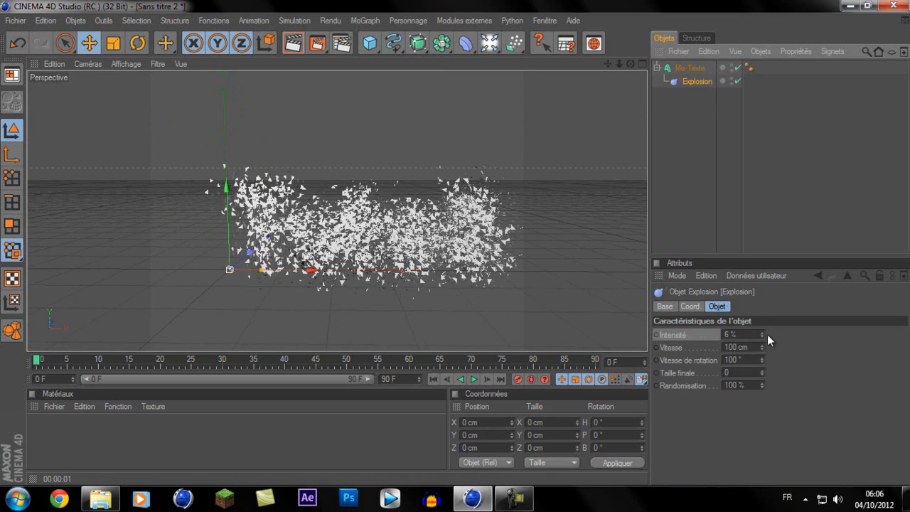
left_click_drag(762, 332, 761, 334)
left_click(761, 335)
scroll(556, 304, "up", 10)
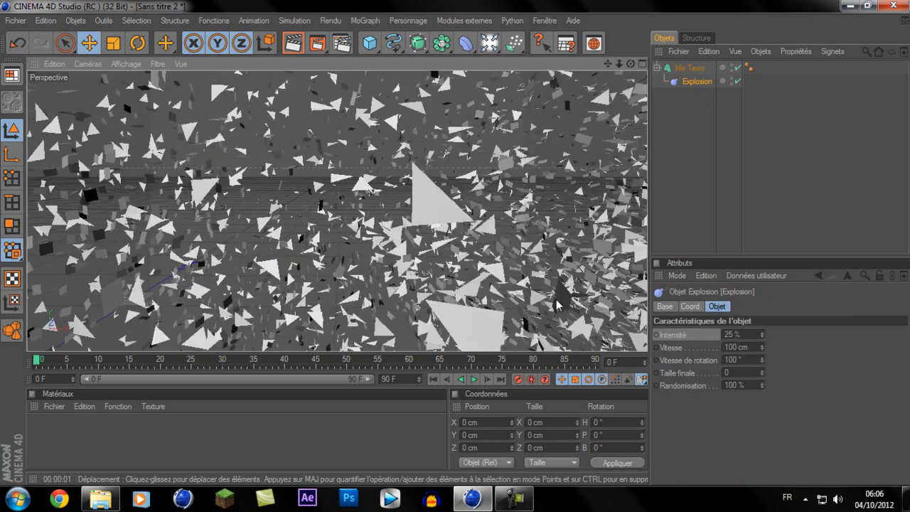
scroll(557, 304, "down", 3)
Set the Mo Texte object's number of intermediate points to 15.
left_click(693, 68)
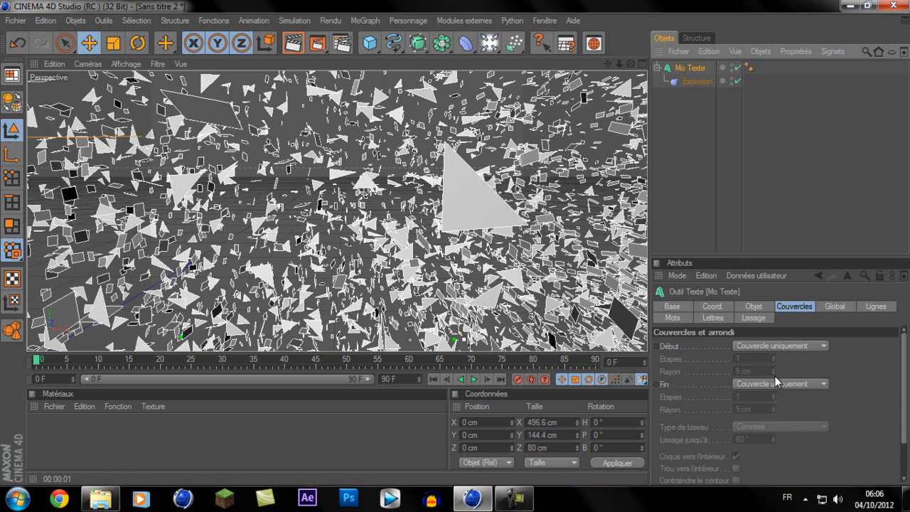
left_click(752, 307)
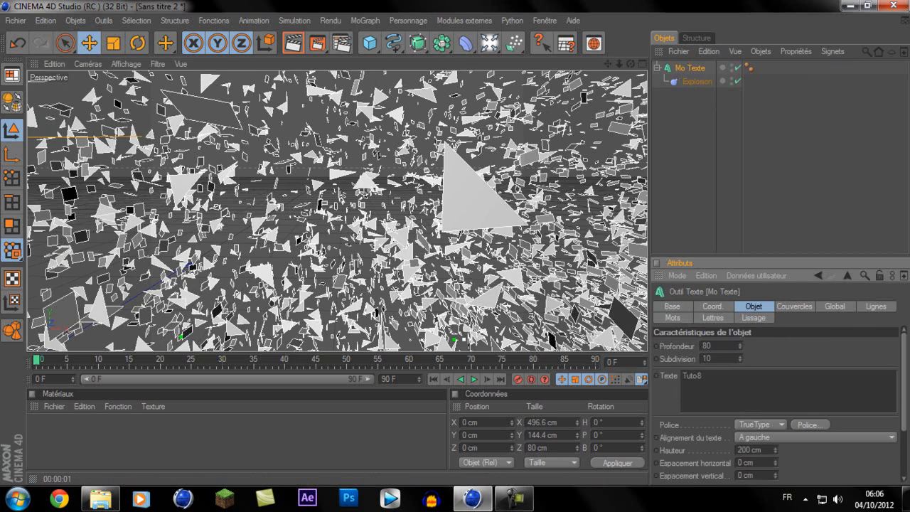
left_click_drag(906, 353, 903, 435)
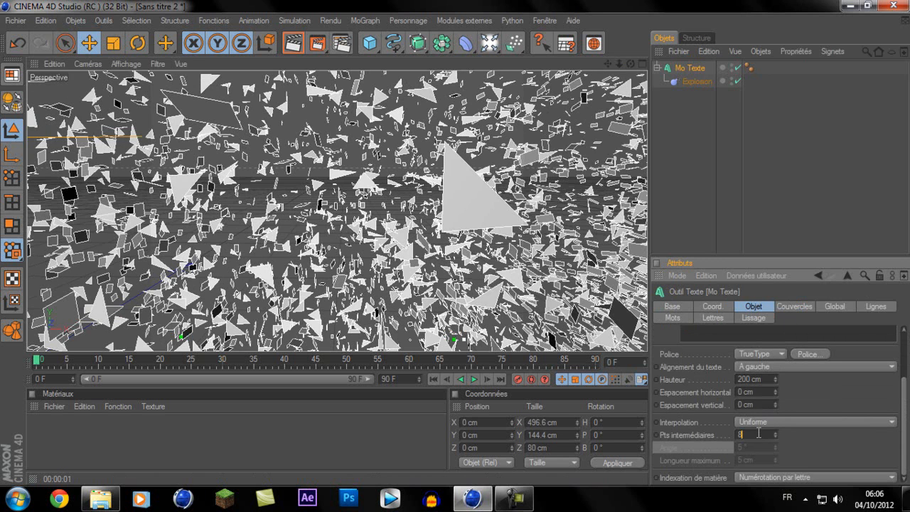
key("Return")
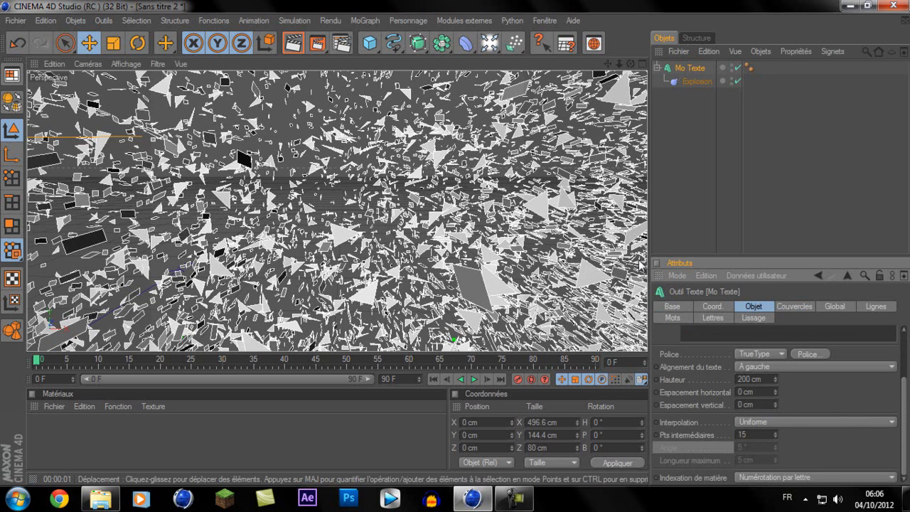
Set the width of the Grille de découpe on the text's caps to 2 cm.
left_click(794, 306)
left_click_drag(758, 472, 687, 470)
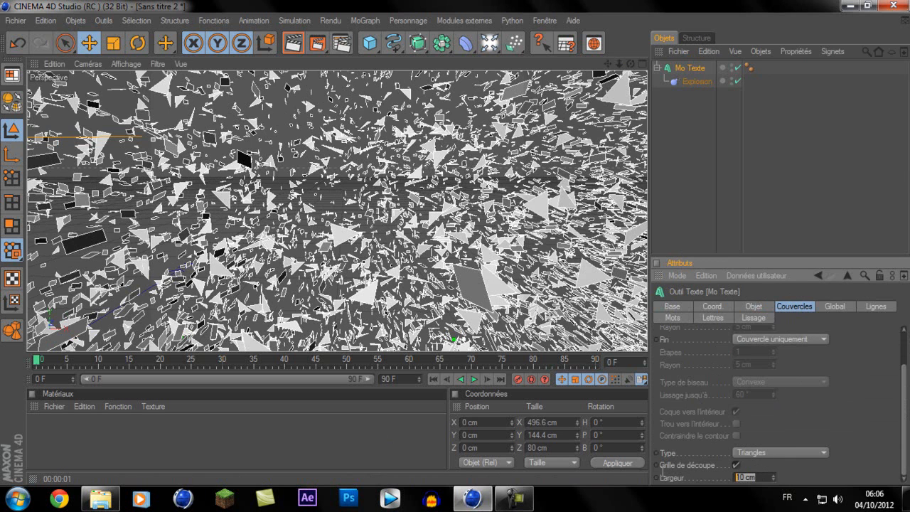
left_click(855, 435)
left_click(761, 478)
type("2")
scroll(442, 211, "down", 6)
scroll(441, 210, "down", 4)
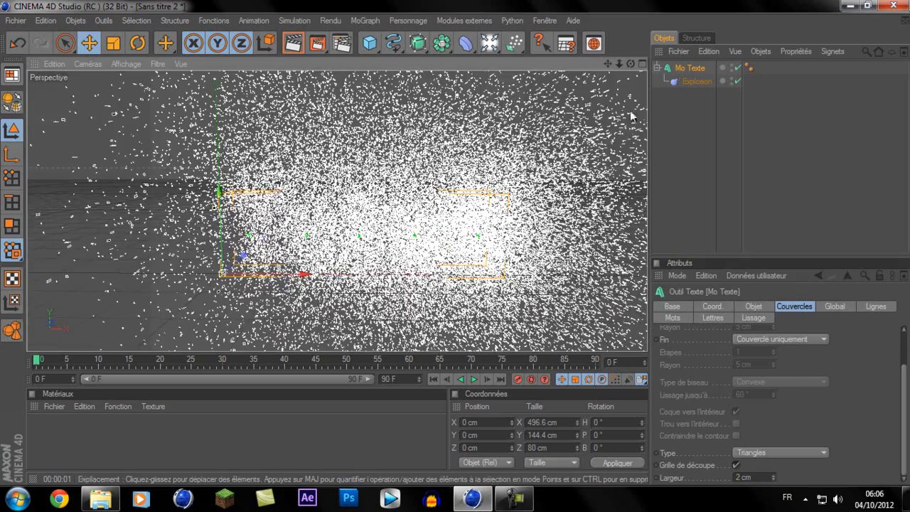
Set the Explosion deformer's intensity to 0 % and move the deformer along X to about -25 cm.
left_click(693, 81)
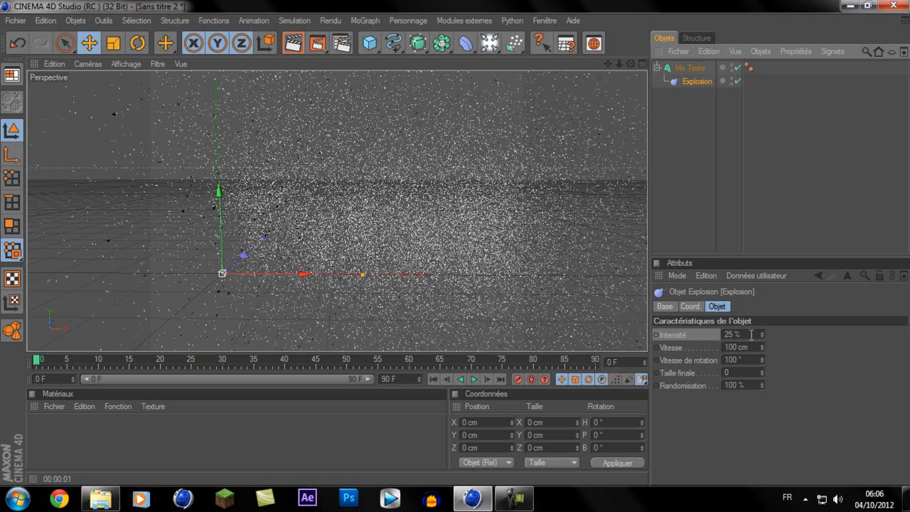
left_click_drag(763, 334, 763, 331)
mouse_move(762, 337)
left_mouse_down()
mouse_move(759, 354)
mouse_move(763, 337)
left_mouse_up()
left_click_drag(321, 275, 306, 274)
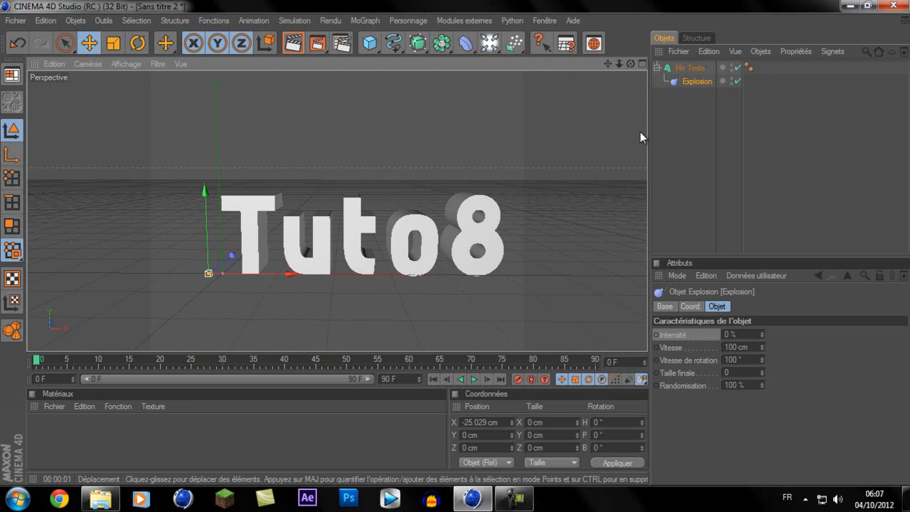
left_click(682, 68)
left_click_drag(608, 64, 599, 64)
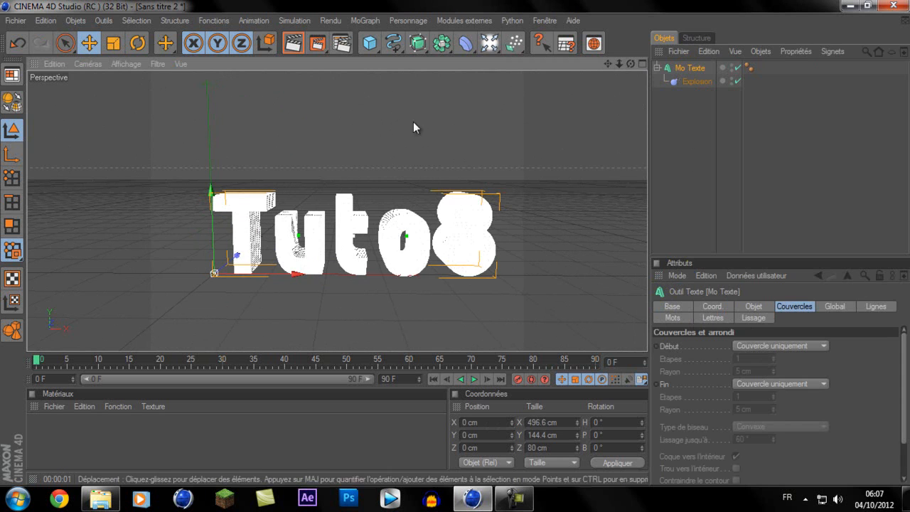
Add a Sol (floor) object and move it to about X 263 cm and Y -22 cm, under the text.
left_click(372, 47)
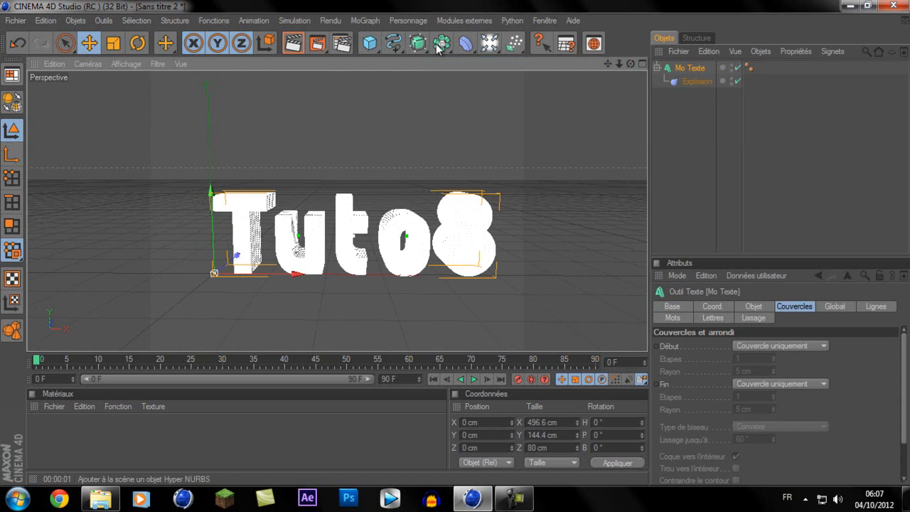
left_click(488, 47)
left_click(608, 147)
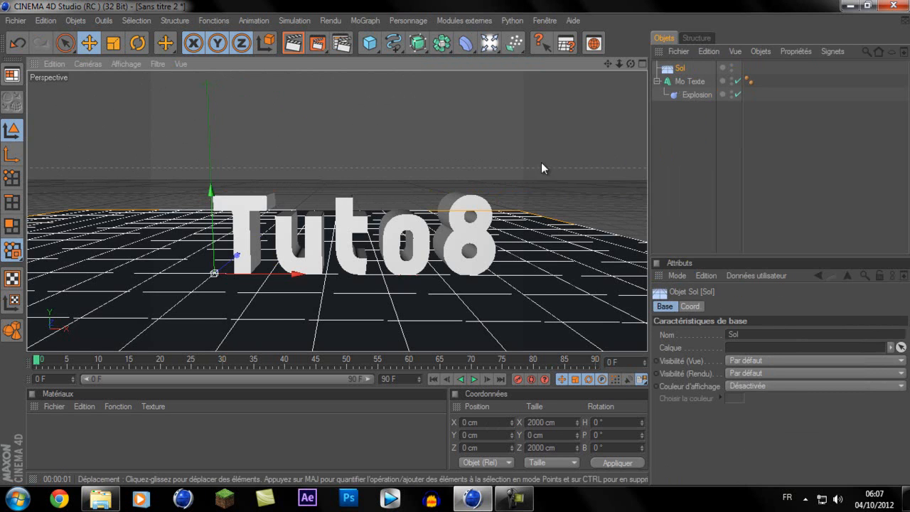
left_click_drag(336, 266, 457, 248)
left_click_drag(362, 193, 456, 244)
Raise the Mo Texte object above the floor to about Y 118 cm.
left_click(688, 81)
left_click_drag(213, 194, 456, 242)
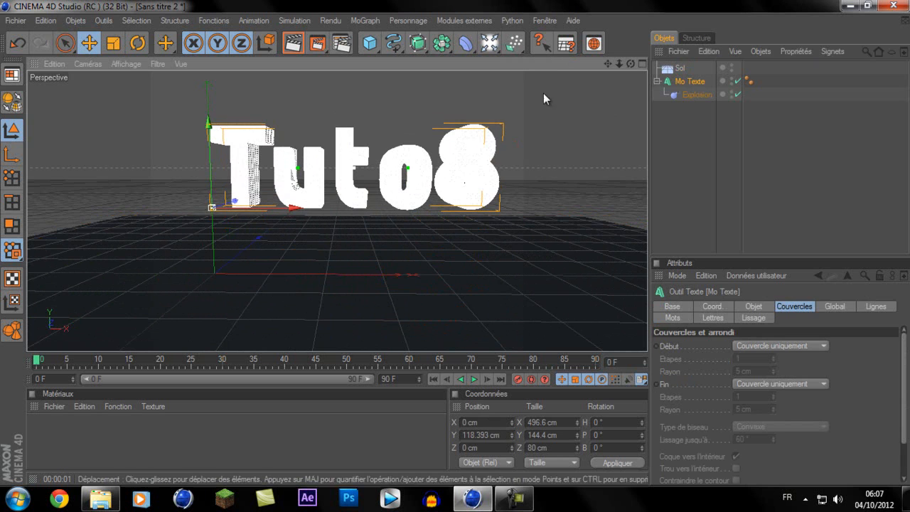
left_click(691, 94)
Duplicate the Sol object and set the copy's P rotation to 90° to stand it up as a wall.
left_click(681, 70)
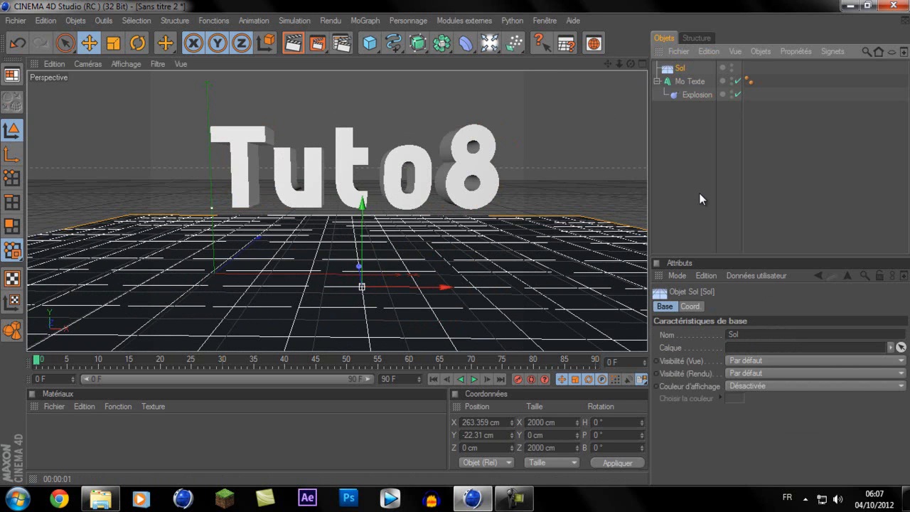
key("ctrl+c")
key("ctrl+v")
left_click(608, 435)
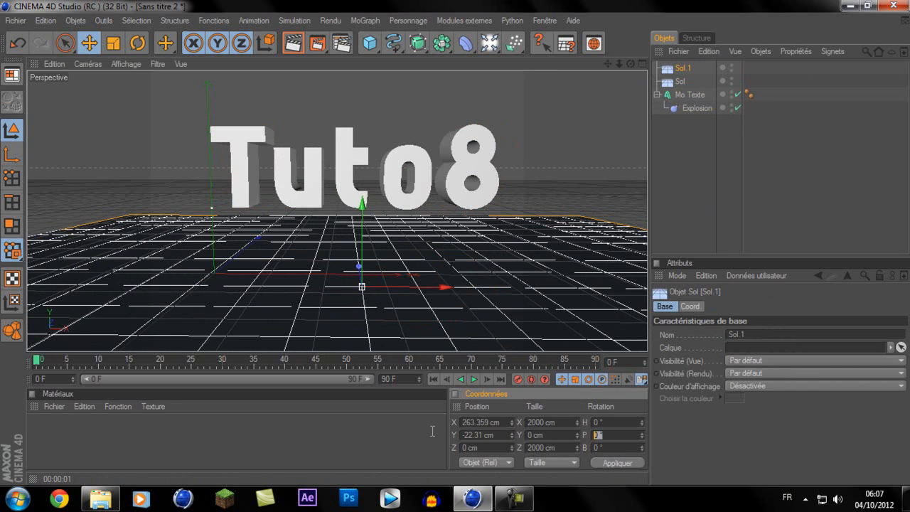
type("90")
key("Return")
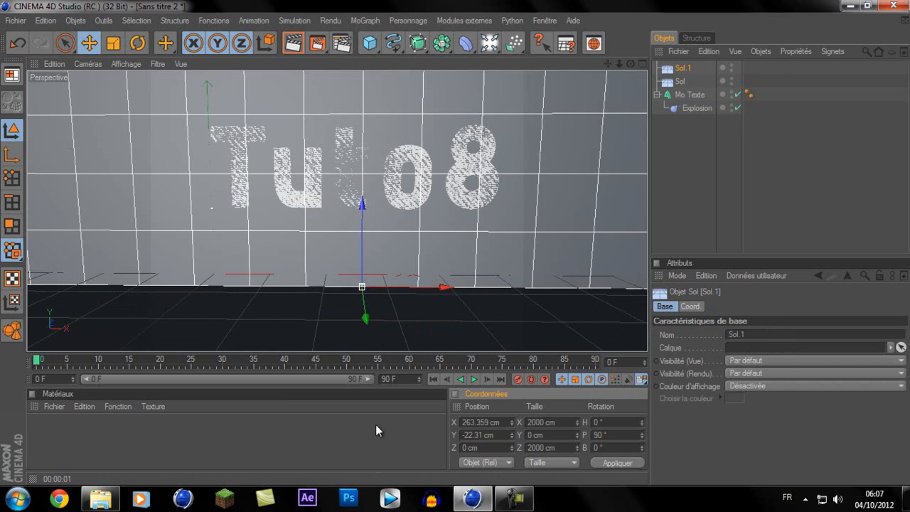
Move the upright Sol copy behind the text, to about Z 470 cm, as the back wall.
left_click_drag(444, 289, 455, 244)
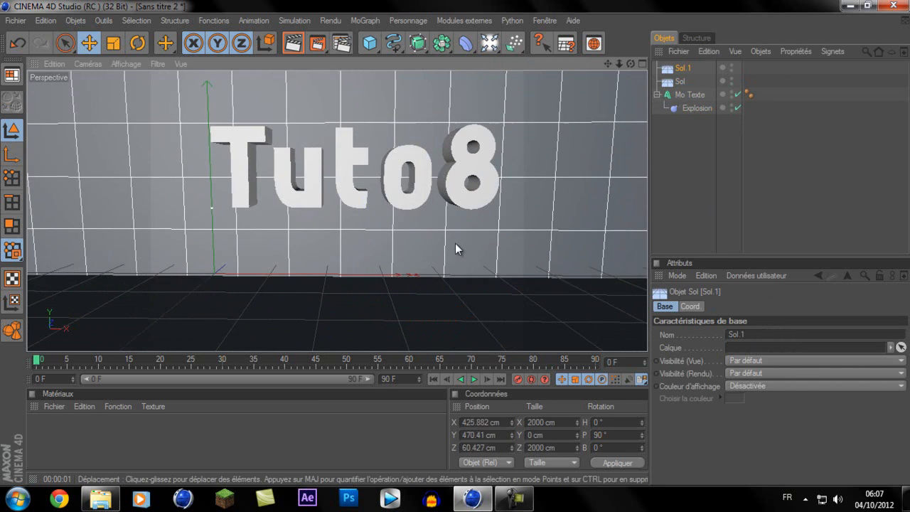
key("ctrl+z")
scroll(423, 273, "down", 3)
left_click_drag(631, 64, 455, 245)
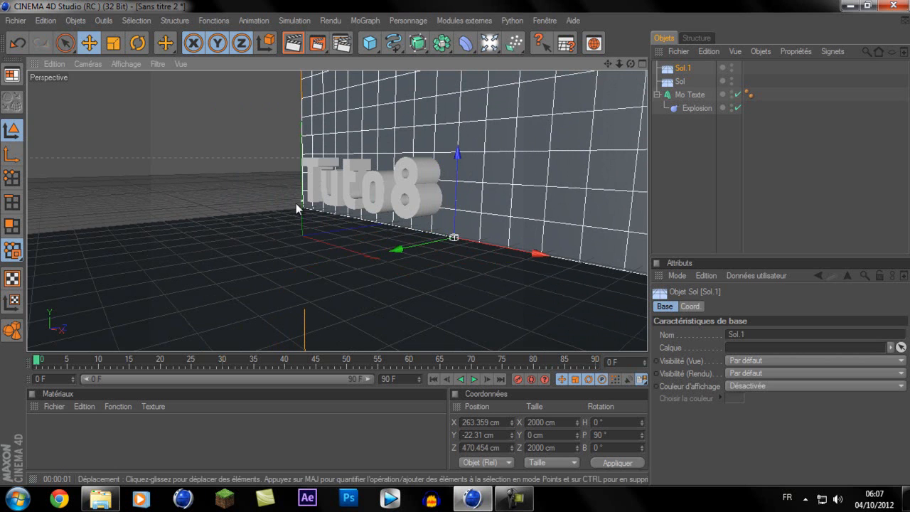
Duplicate the back wall and turn the copy by 90° to form the side wall on the text's left.
key("ctrl+c")
key("ctrl+v")
left_click_drag(451, 243, 347, 265)
left_click(614, 422)
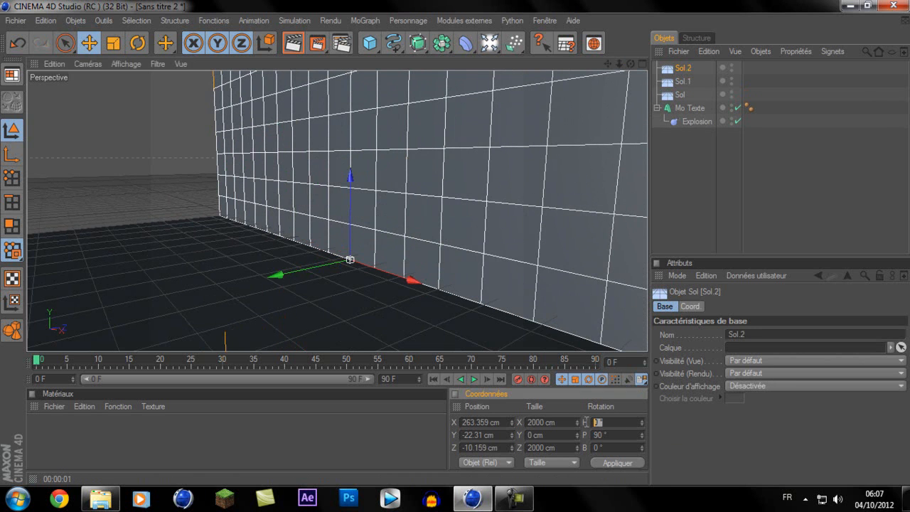
type("90")
key("Return")
left_click_drag(462, 258, 451, 241)
Duplicate the left side wall and move the copy to about X 862 cm as the right side wall.
left_click_drag(631, 64, 456, 243)
key("ctrl+c")
key("ctrl+v")
left_click_drag(335, 228, 457, 242)
left_click_drag(609, 64, 457, 242)
scroll(439, 176, "up", 3)
scroll(438, 178, "up", 1)
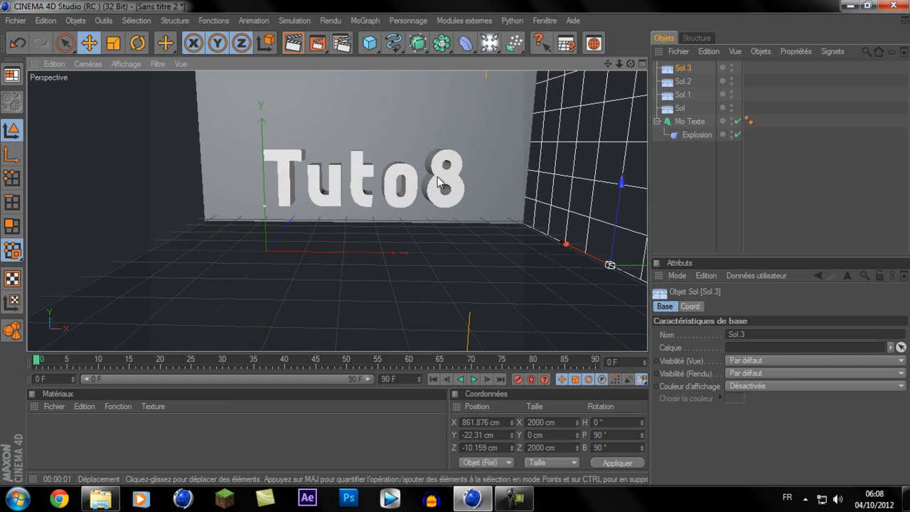
Move the right side wall inward to about X 820 cm.
middle_click(433, 231)
middle_click(288, 149)
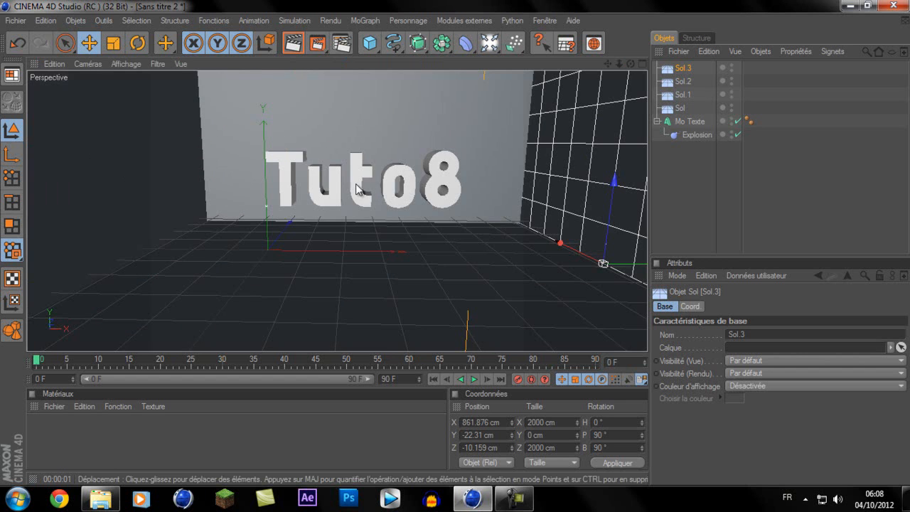
scroll(374, 179, "down", 3)
scroll(374, 184, "up", 2)
scroll(374, 187, "down", 5)
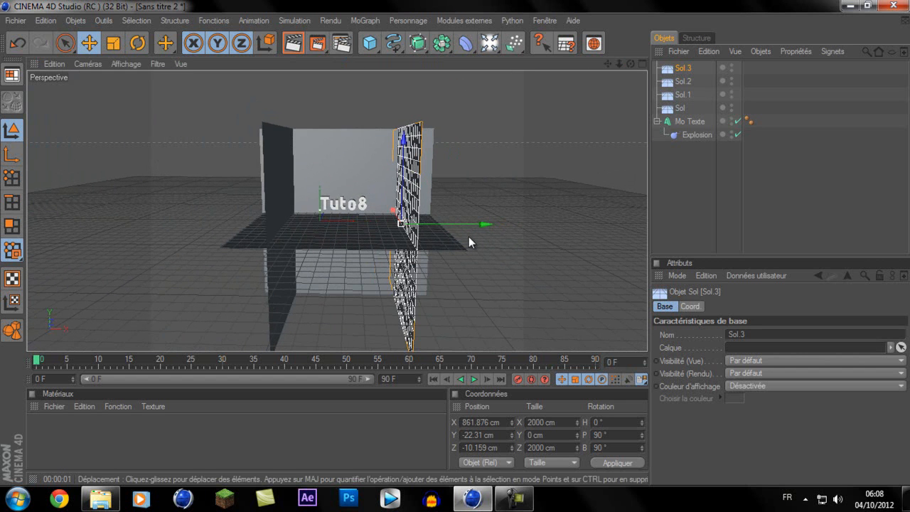
left_click_drag(462, 224, 455, 242)
scroll(332, 219, "up", 5)
scroll(331, 216, "up", 6)
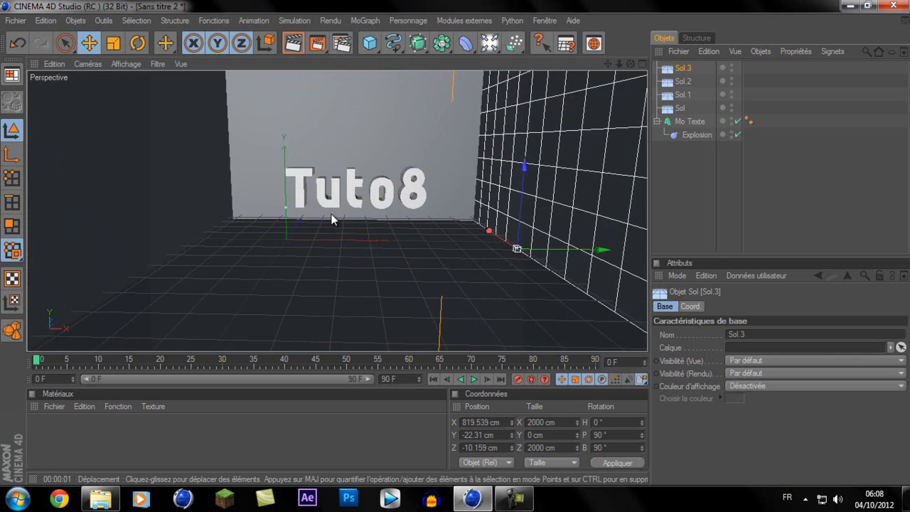
Add a camera, look through it and set its rotation to H 0° and P -25°.
left_click_drag(490, 43, 524, 128)
left_click(737, 67)
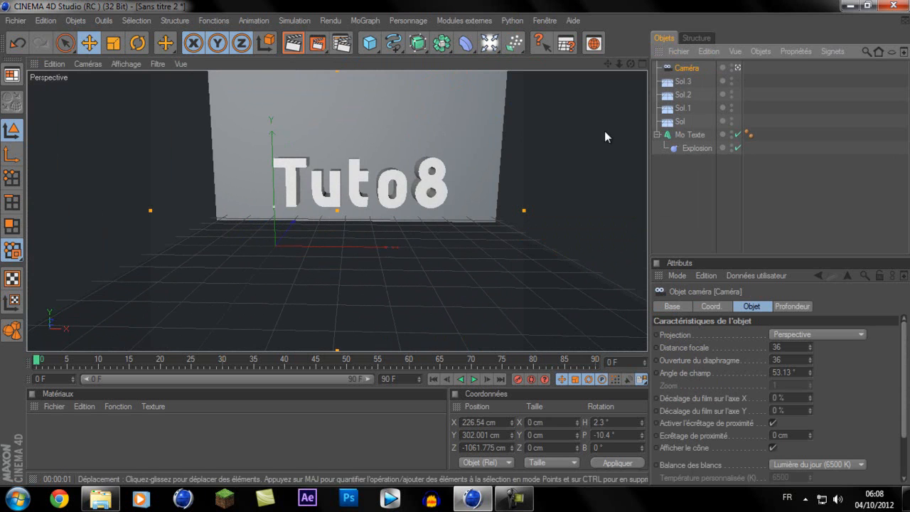
left_click_drag(631, 63, 584, 433)
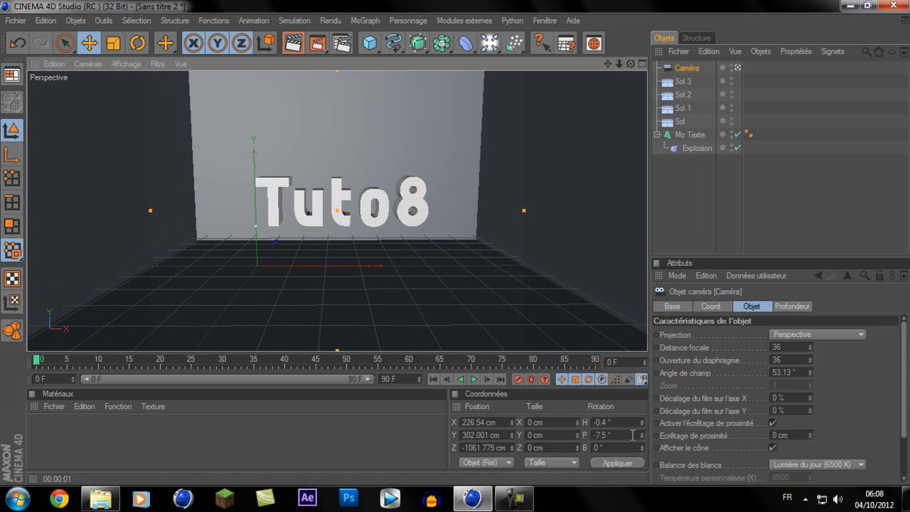
left_click(623, 424)
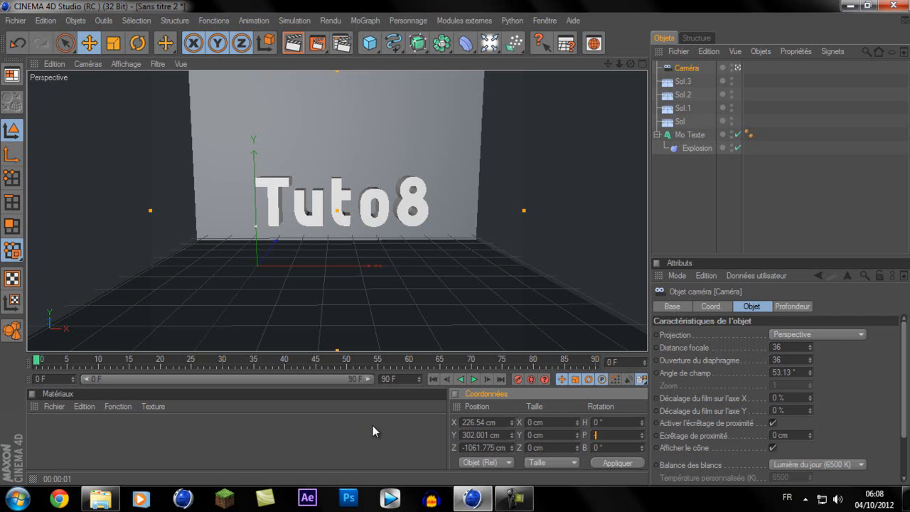
type("-10")
key("Return")
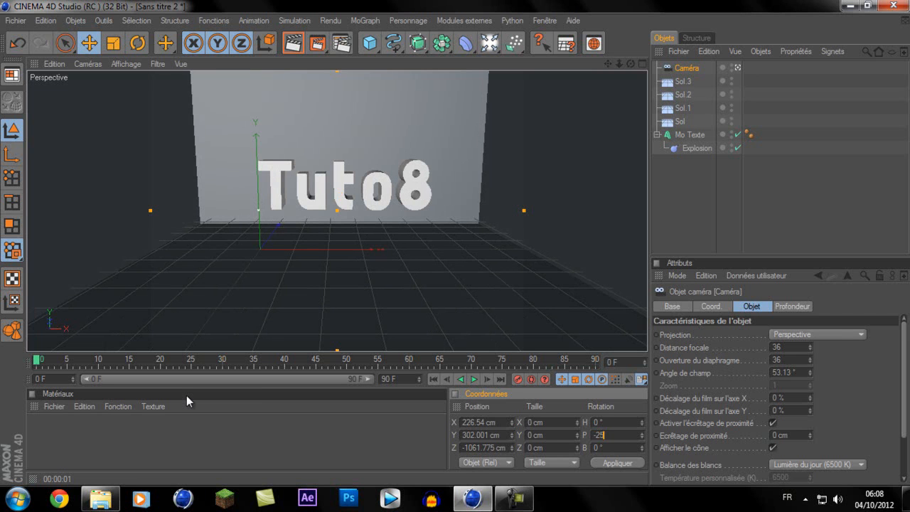
type("-25")
key("Return")
Pull the camera back to about Y 1036 cm and Z -1854 cm and record its keyframe at frame 0.
left_click_drag(607, 64, 455, 244)
scroll(473, 125, "down", 3)
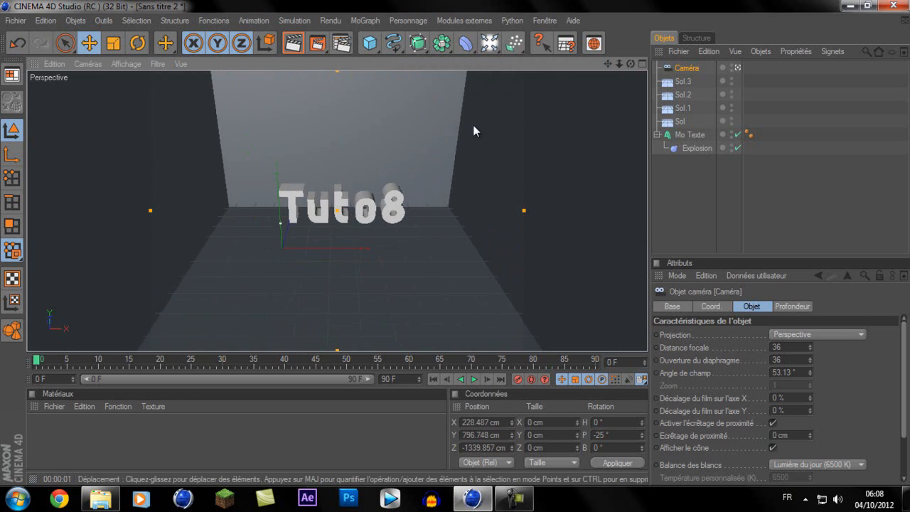
scroll(469, 133, "down", 3)
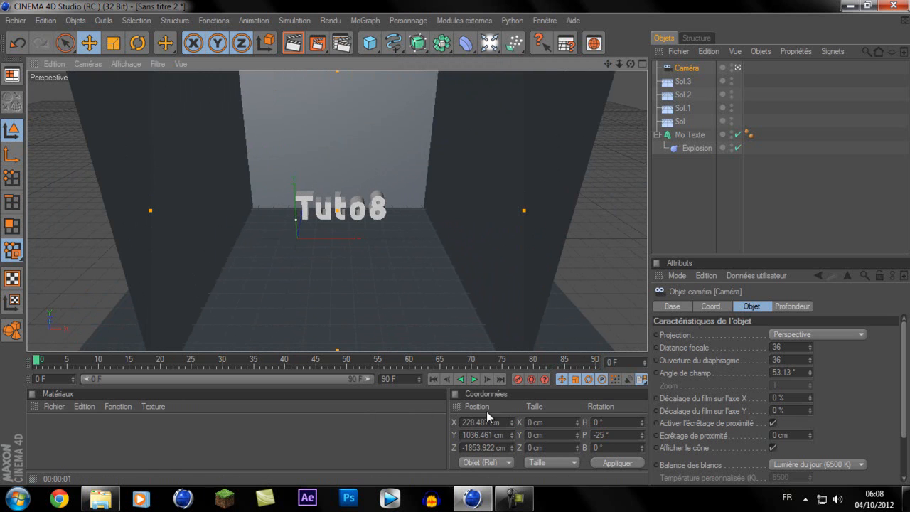
At frame 20, set the camera's P rotation to -15°, move it to about Y 418 cm, Z -878 cm, and record a keyframe.
left_click_drag(39, 362, 124, 349)
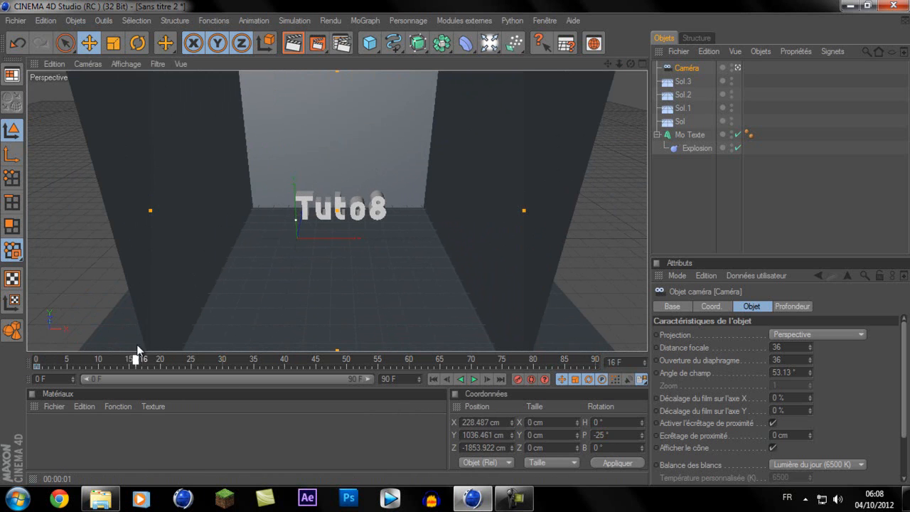
scroll(334, 206, "up", 5)
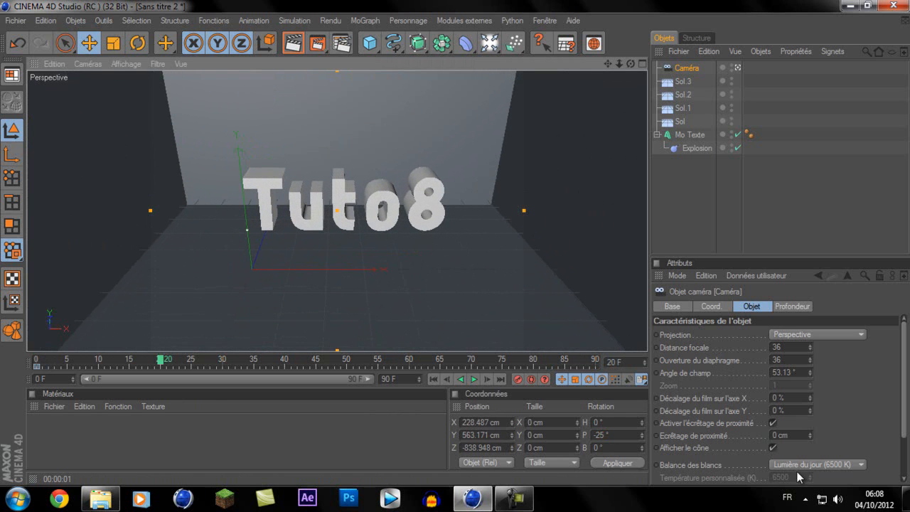
left_click_drag(622, 436, 211, 400)
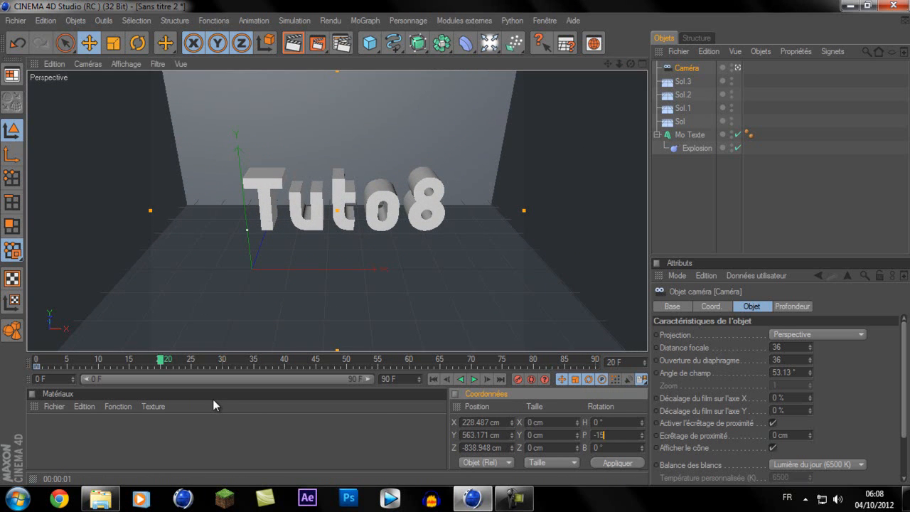
type("-15")
key("Return")
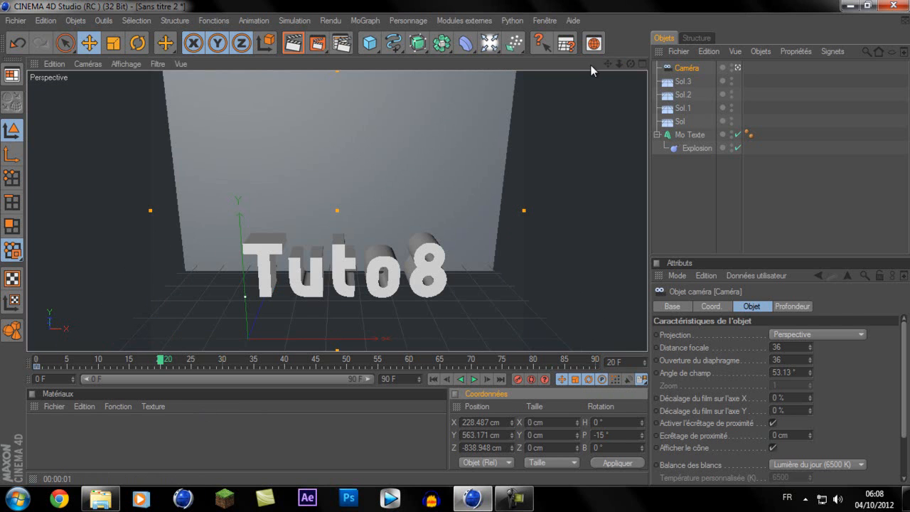
left_click_drag(608, 63, 456, 242)
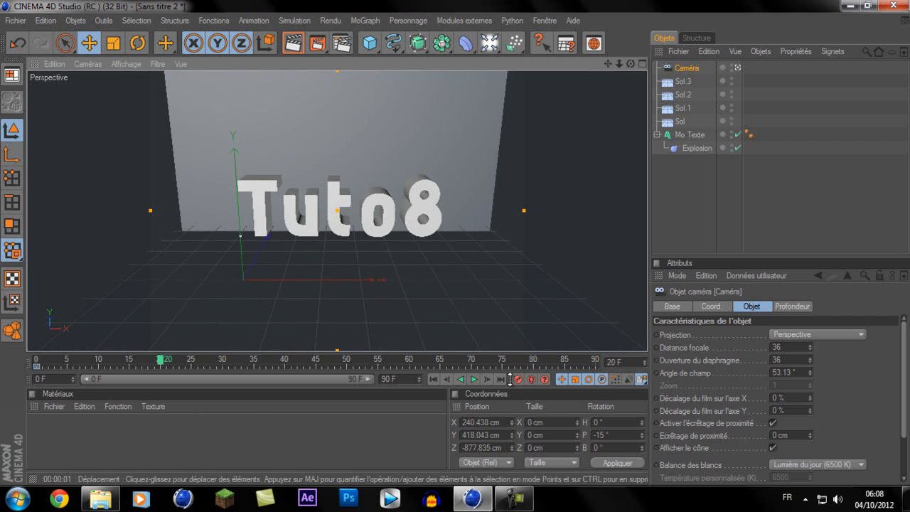
At frame 80, set the camera's P rotation to -5°, move it to about Y 241 cm, Z -547 cm, and record a keyframe.
left_click_drag(162, 364, 295, 348)
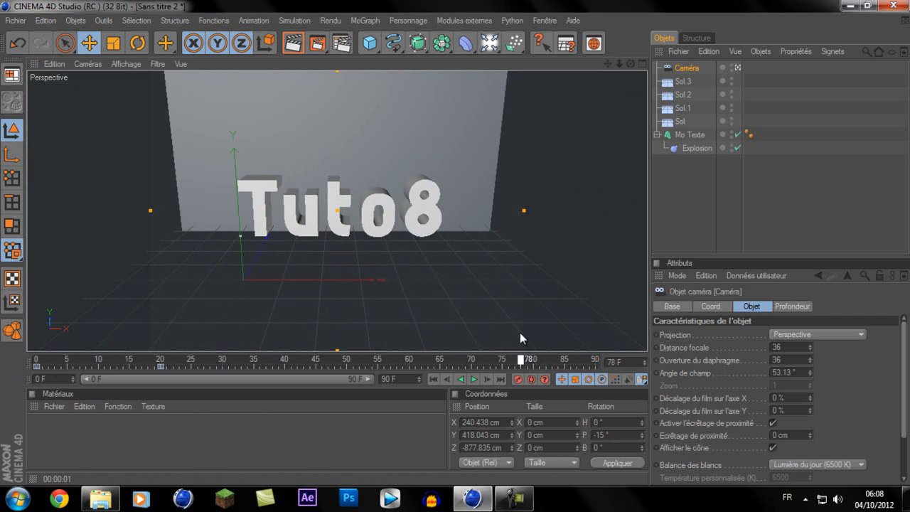
scroll(458, 263, "up", 5)
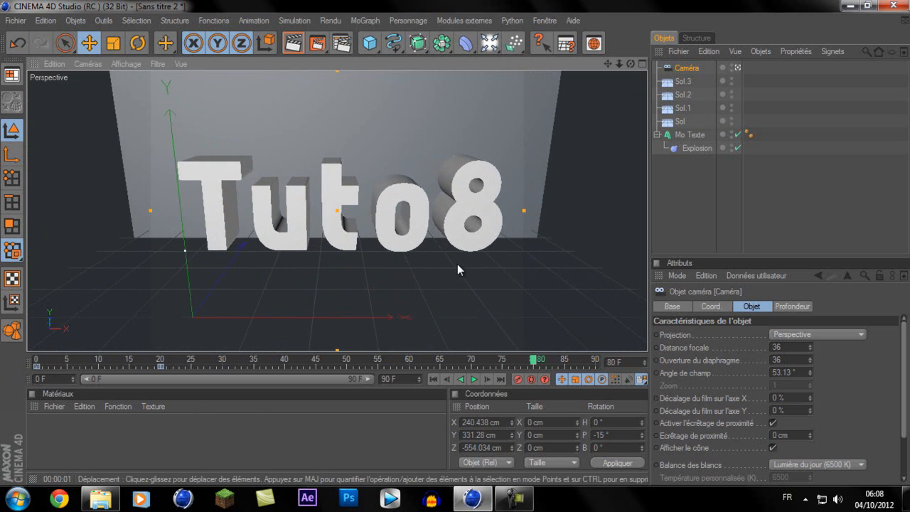
left_click(609, 434)
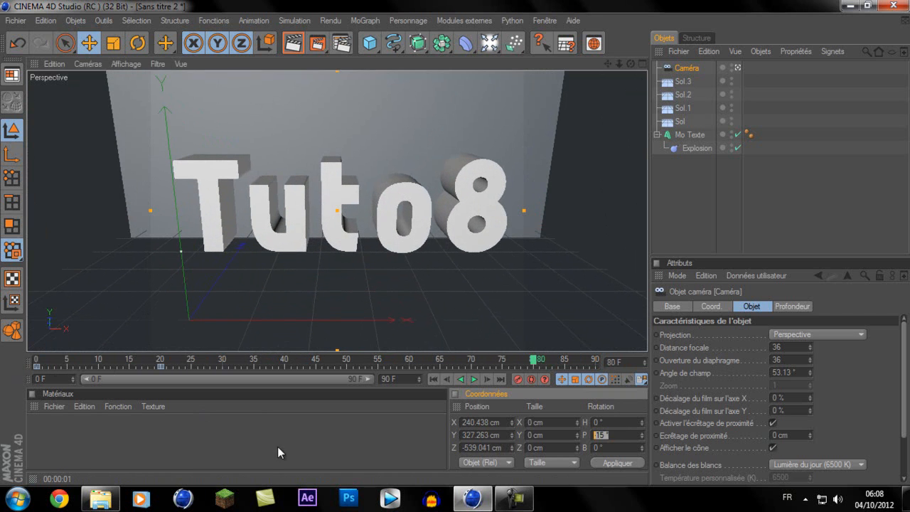
type("-5")
key("Return")
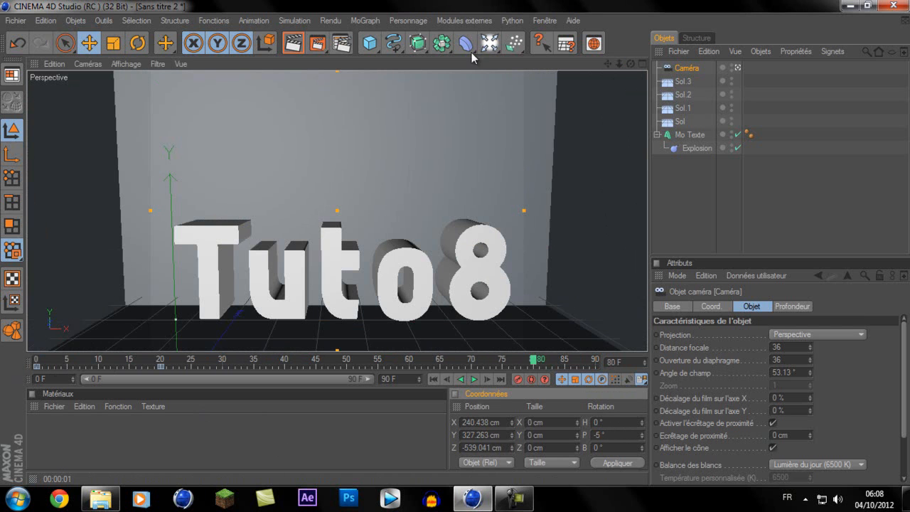
left_click_drag(608, 63, 457, 247)
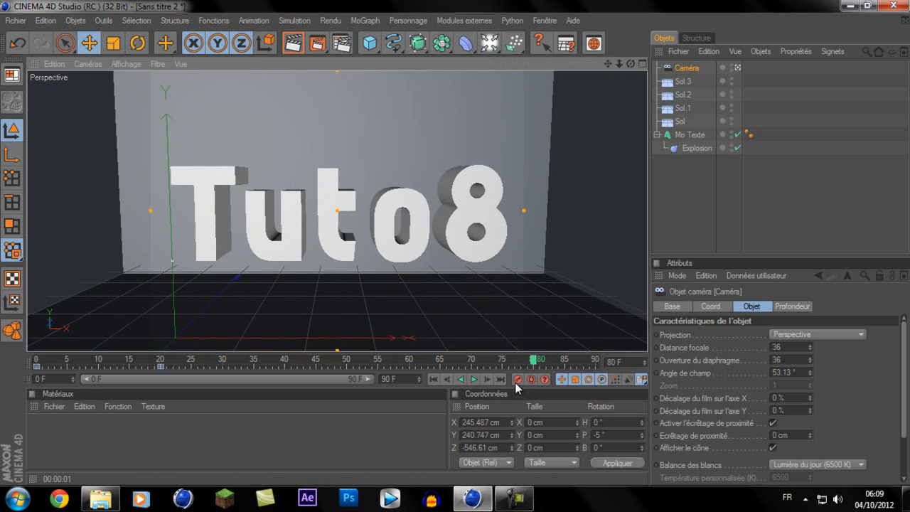
left_click(516, 381)
Extend the animation length to 150 frames and widen the timeline range to cover all of them.
left_click_drag(396, 379, 157, 381)
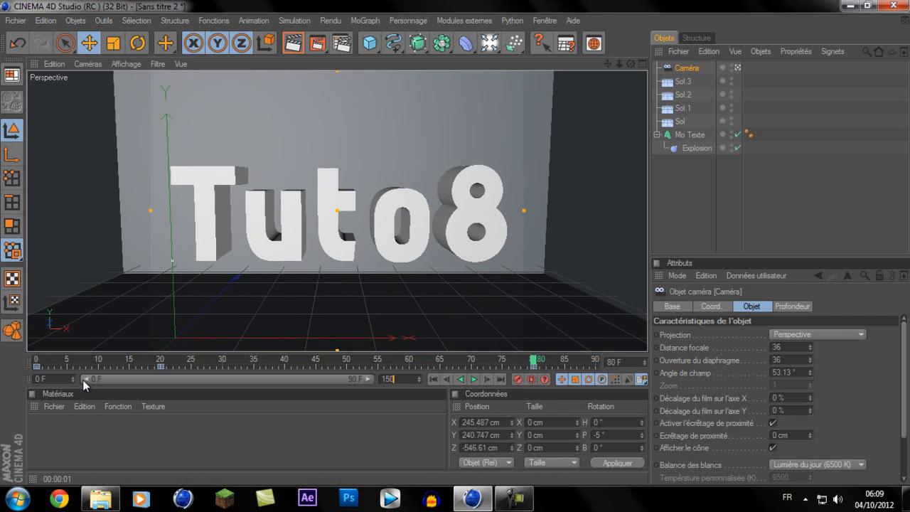
key("Return")
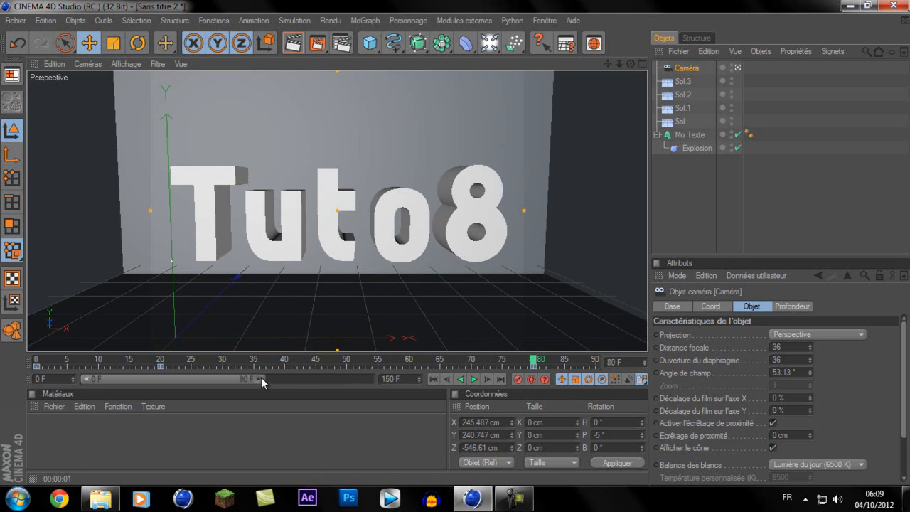
left_click_drag(261, 380, 371, 390)
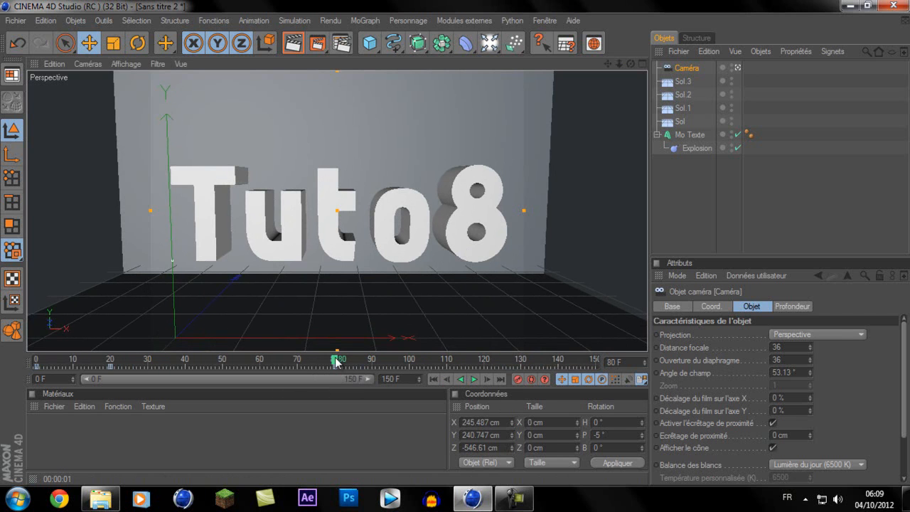
At frame 120, set the camera's P rotation to 0°, lower it to about Y 189 cm, and record a keyframe.
left_click_drag(337, 361, 405, 347)
left_click_drag(505, 360, 485, 358)
left_click(623, 431)
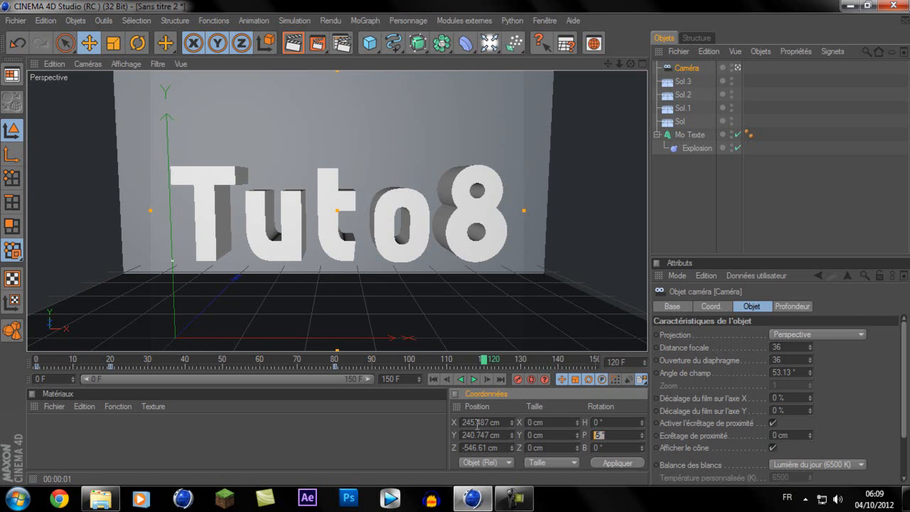
type("0")
key("Return")
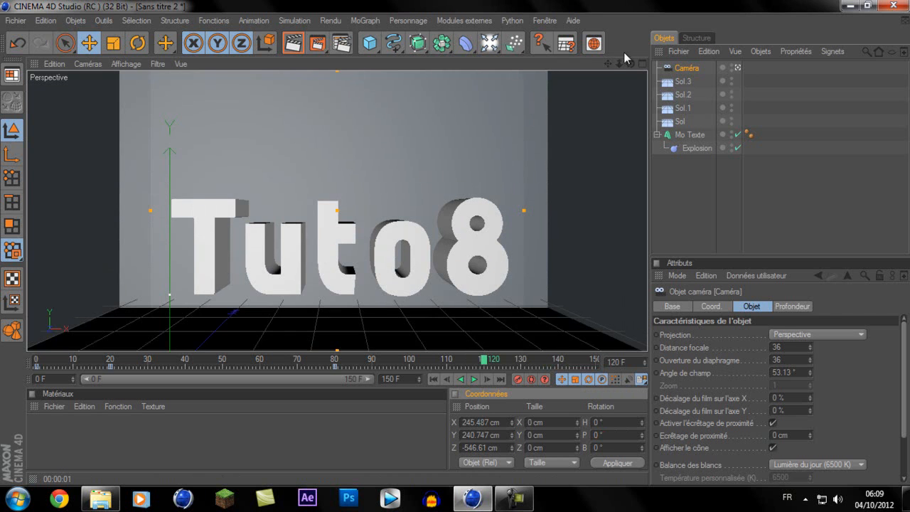
left_click_drag(607, 64, 455, 248)
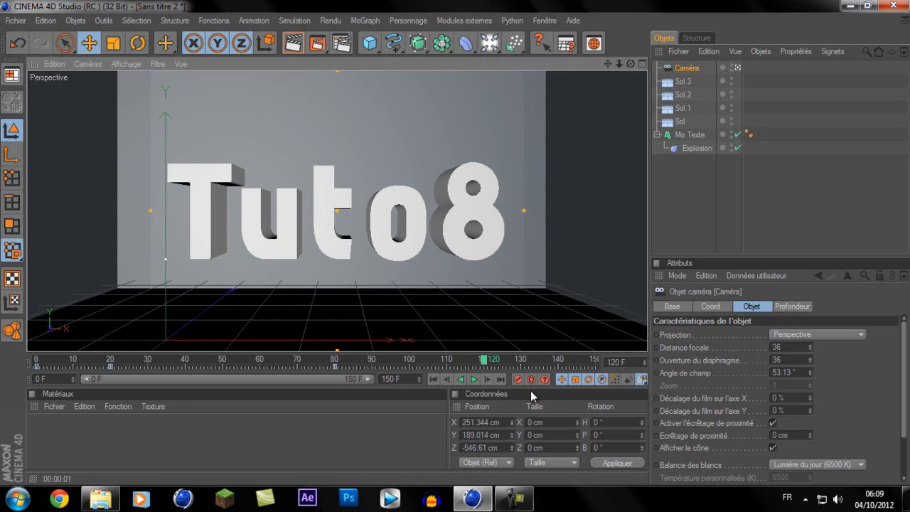
At frame 150, move the camera forward to about Z 79 cm, record a keyframe, and play back the animation.
left_click_drag(488, 363, 634, 349)
scroll(359, 221, "up", 10)
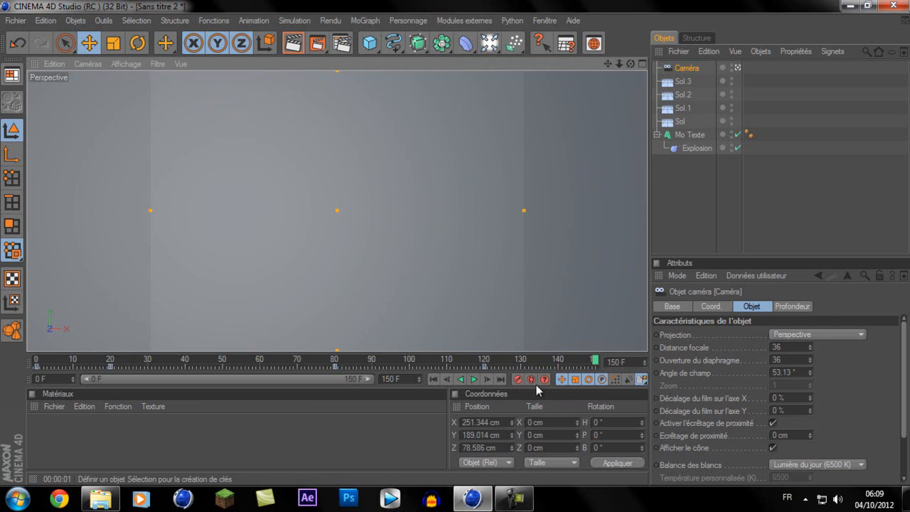
left_click(473, 380)
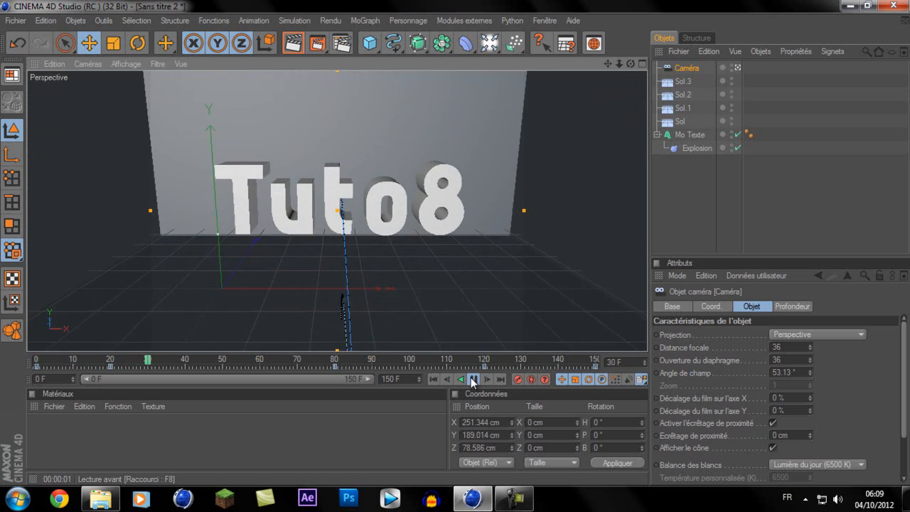
left_click(473, 380)
Move the camera keyframe from frame 20 to frame 40 and replay the animation from the start.
left_click_drag(108, 365, 187, 366)
key("shift+f")
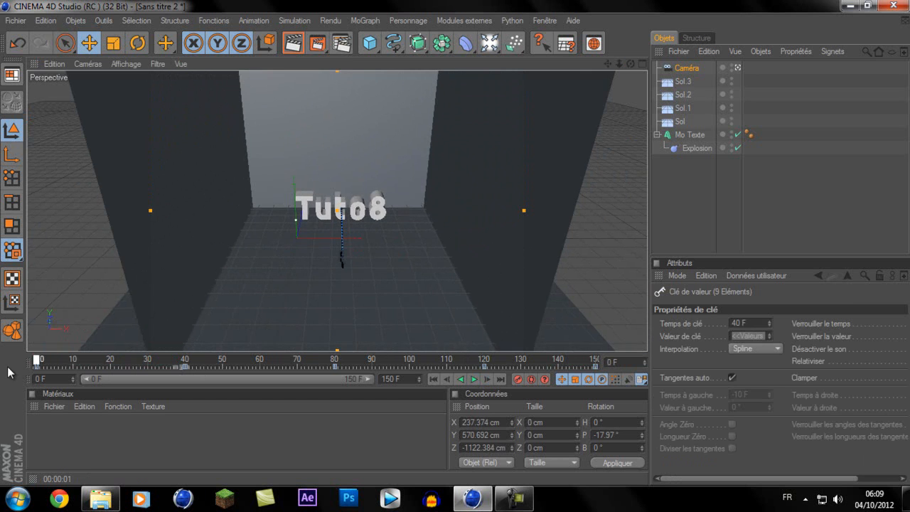
left_click(475, 381)
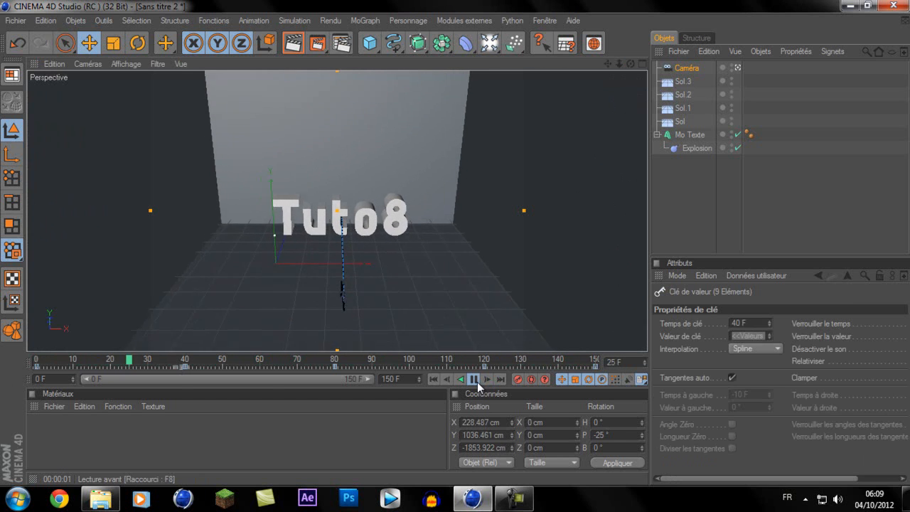
left_click(474, 380)
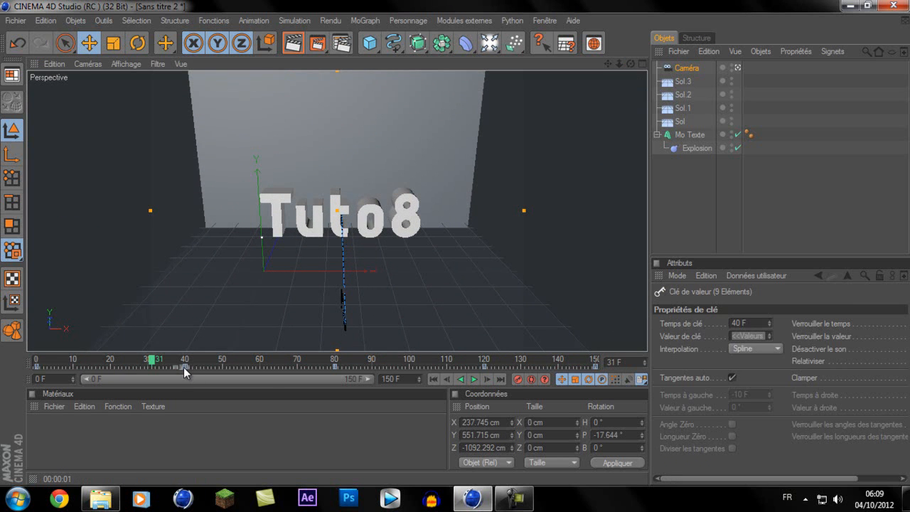
Move the camera keyframe from frame 40 to frame 50 and play back the animation.
left_click_drag(186, 366, 221, 365)
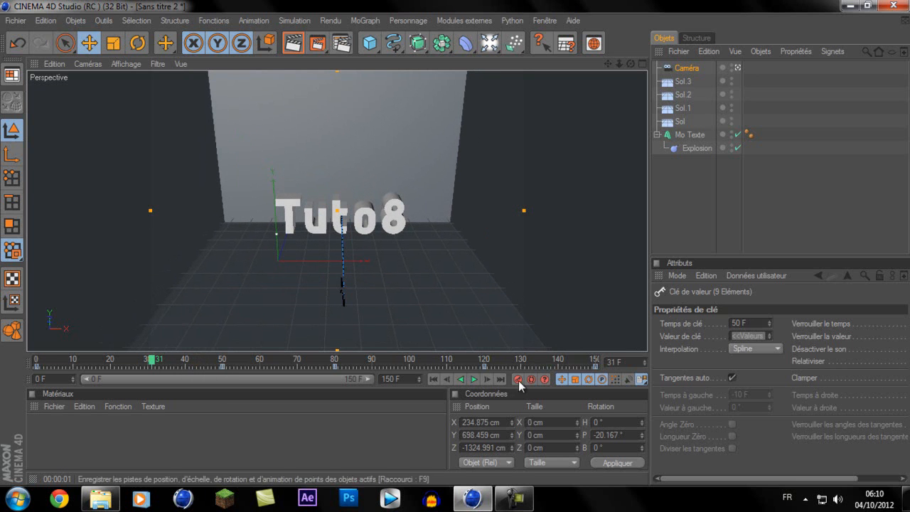
left_click(478, 382)
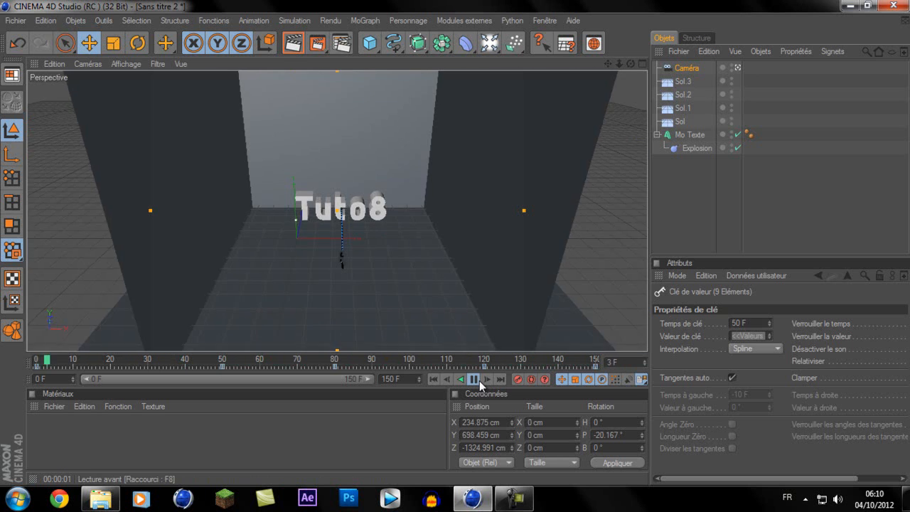
left_click(475, 379)
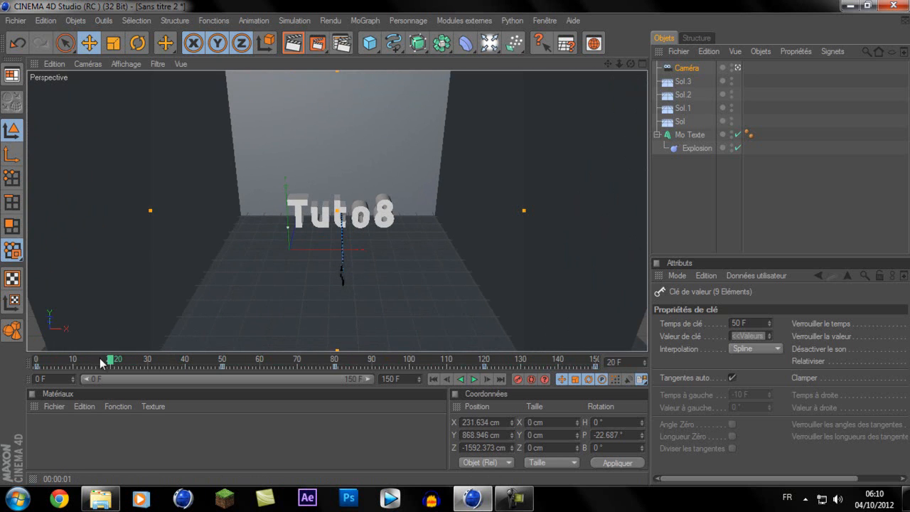
At frame 0, set the Explosion deformer's Intensité to 100% and record a keyframe for it.
left_click_drag(110, 363, 37, 364)
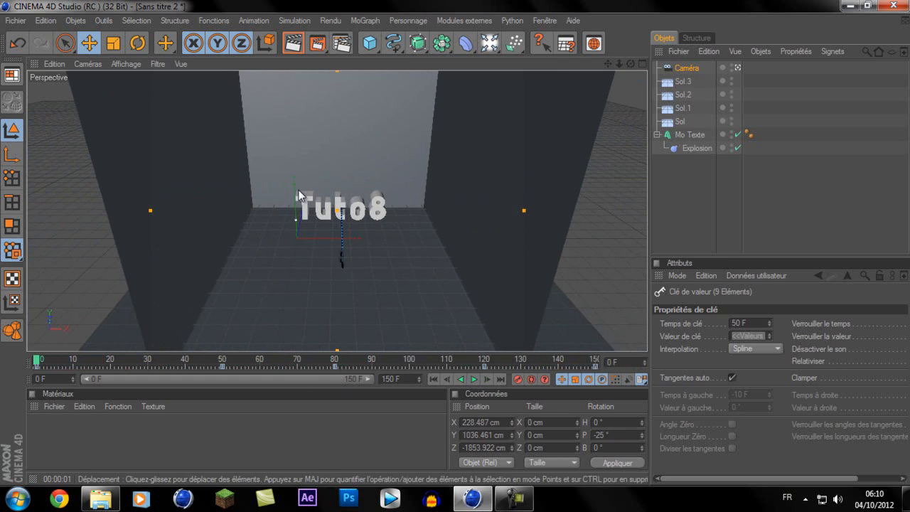
left_click(697, 148)
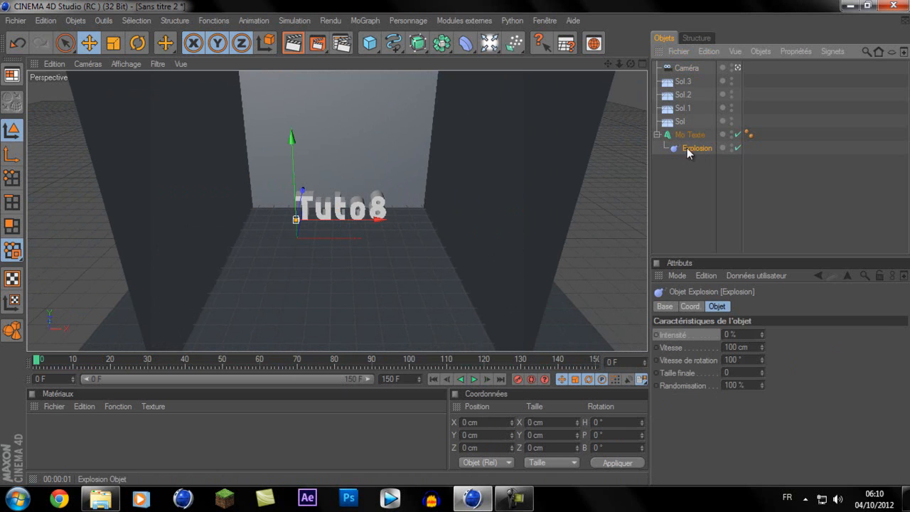
left_click(748, 334)
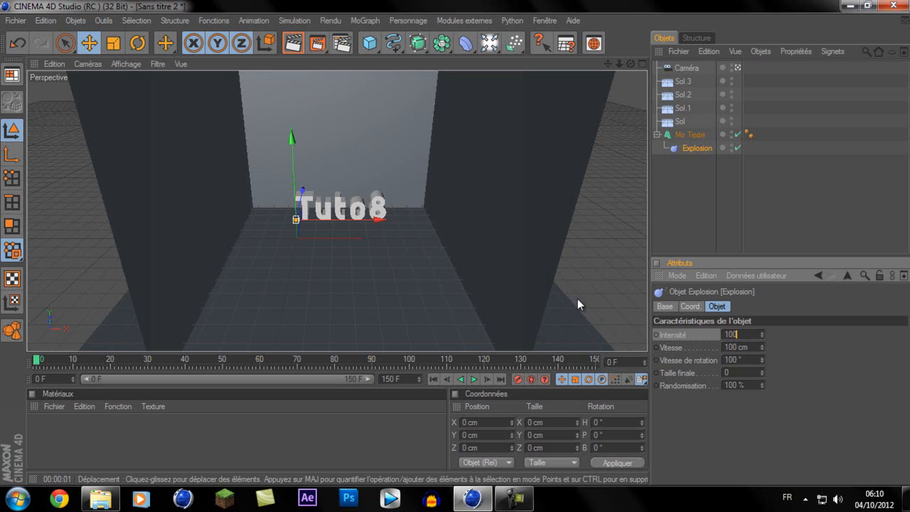
key("Return")
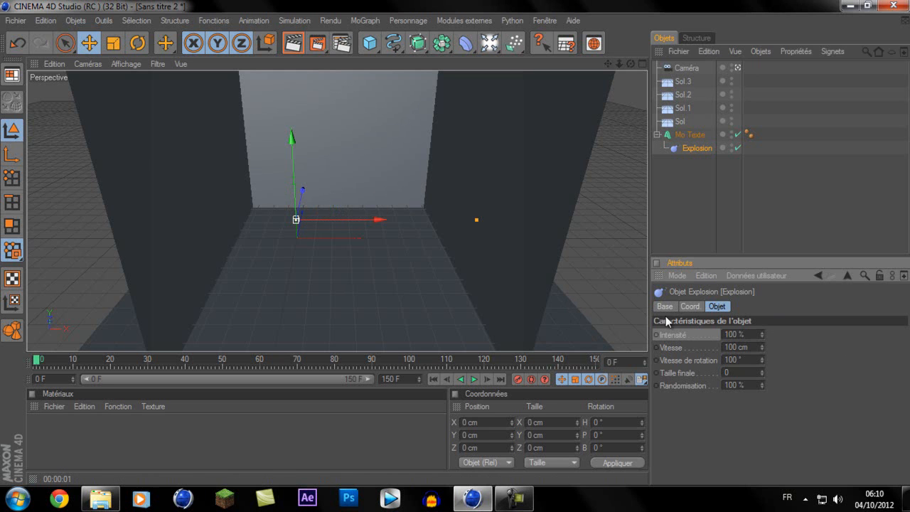
left_click(655, 335, "ctrl")
Set the Explosion's Intensité to 0% at frame 80 and record keyframes for it at frames 80 and 110.
left_click_drag(37, 364, 337, 354)
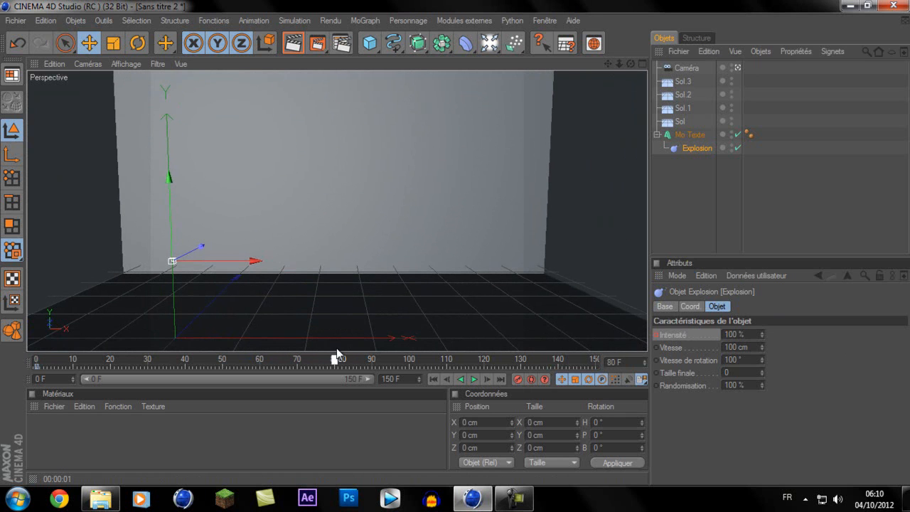
left_click(753, 334)
key("Return")
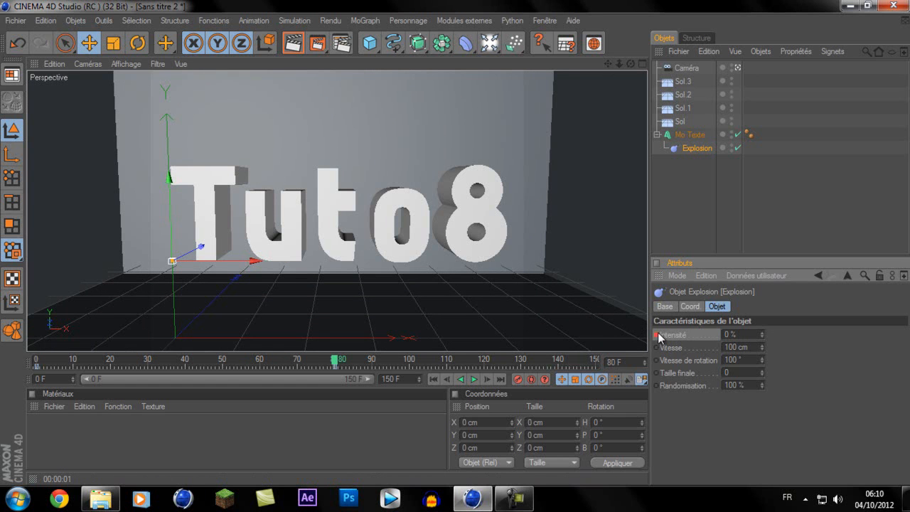
left_click_drag(338, 365, 447, 343)
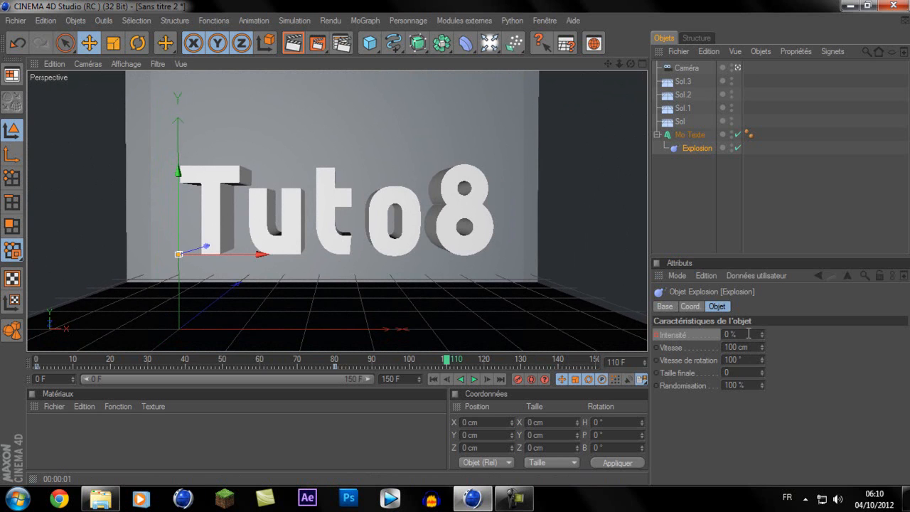
left_click(654, 335)
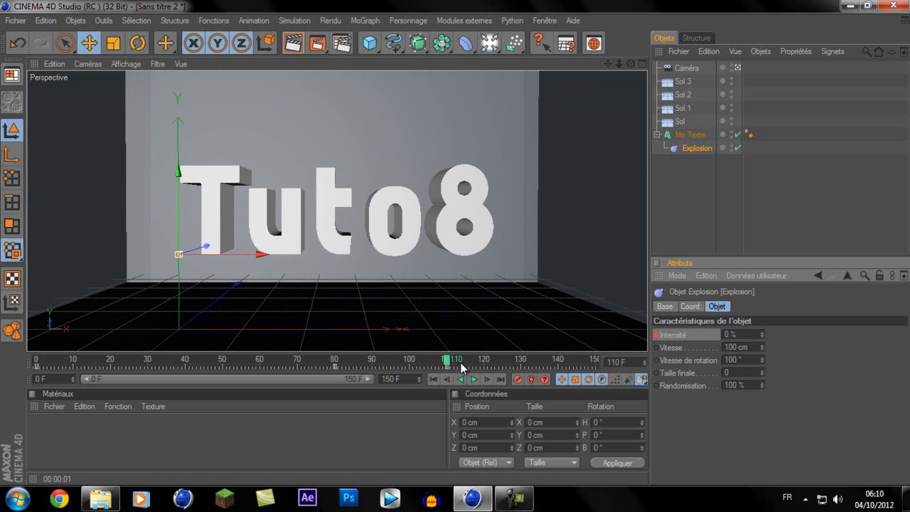
At frame 150, set the Explosion's Intensité to 100% and record a keyframe for it.
left_click_drag(447, 361, 597, 388)
left_click(746, 334)
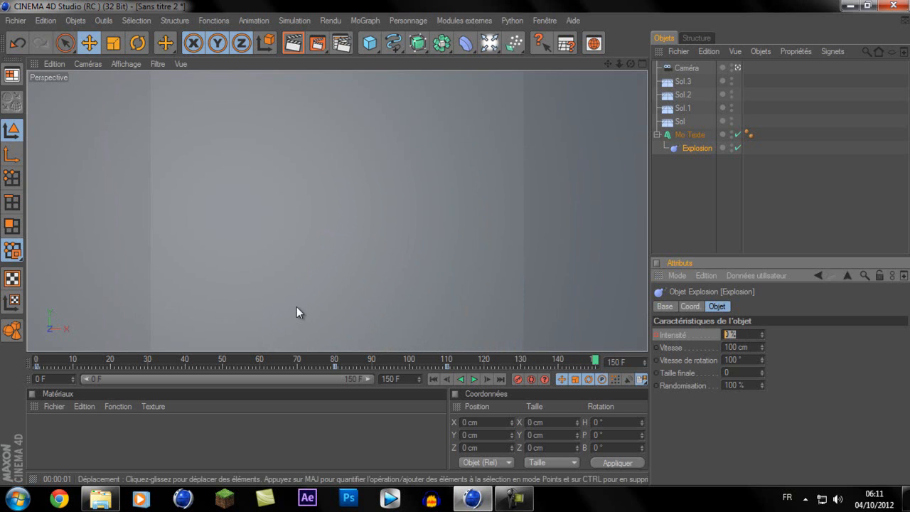
type("100")
key("Return")
Play back and scrub through the animation to check how the text assembles and explodes.
left_click_drag(596, 362, 328, 363)
left_click_drag(183, 381, 0, 402)
left_click(474, 379)
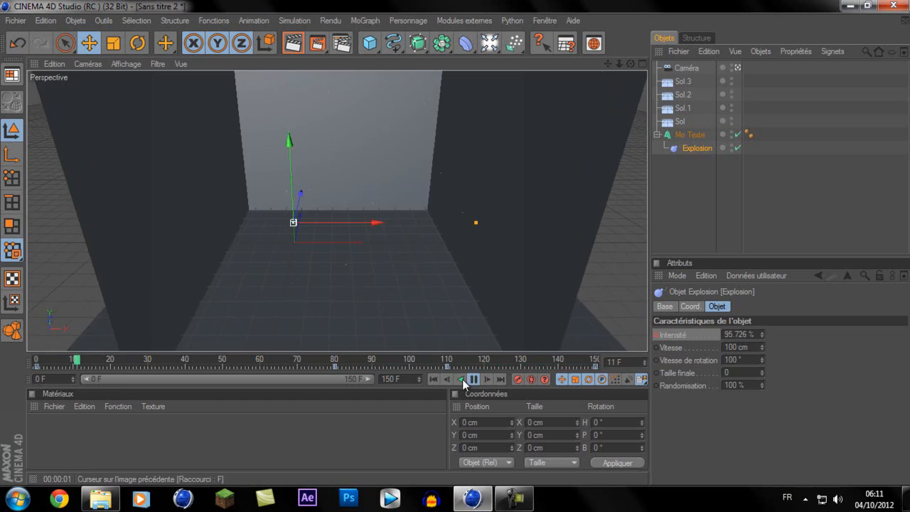
left_click(464, 382)
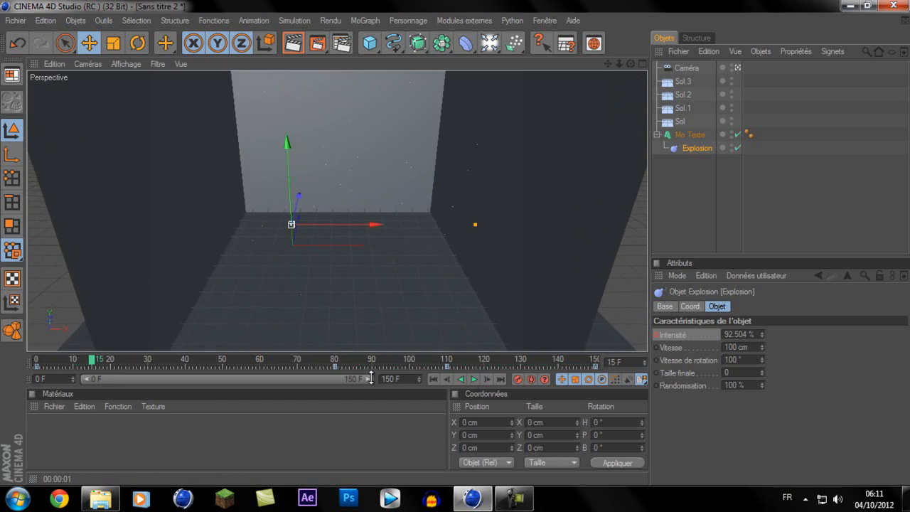
left_click_drag(95, 363, 600, 361)
left_click(474, 379)
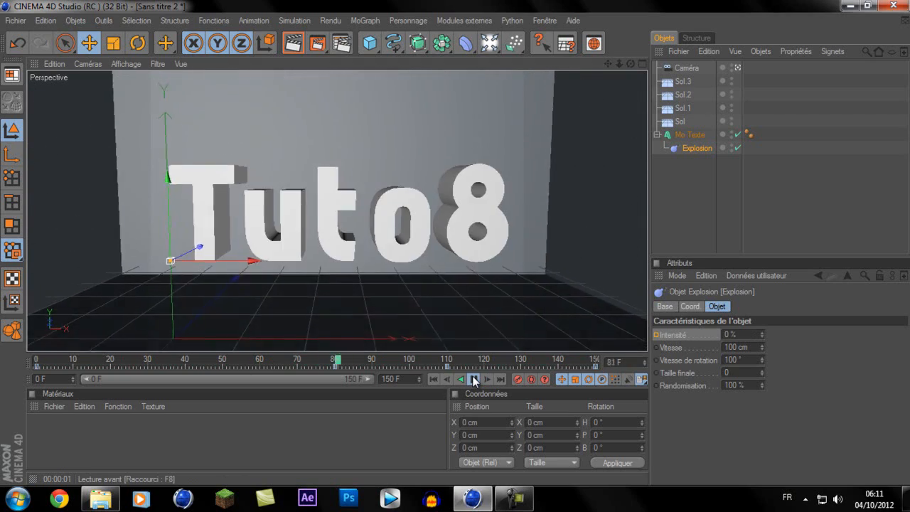
left_click(474, 379)
left_click_drag(368, 364, 43, 283)
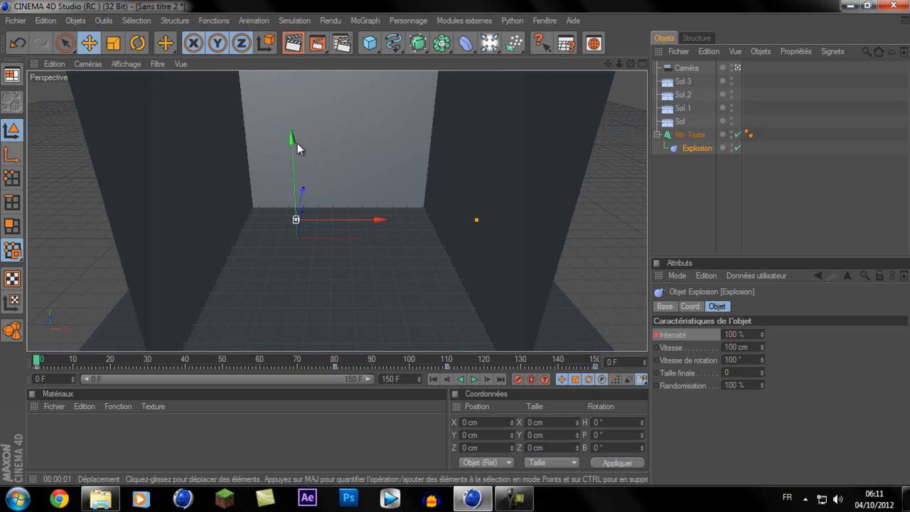
left_click_drag(37, 361, 290, 353)
Switch to the desktop, play the video "Introduction explosion de texte" full screen to review the finished text rotation, and close it.
left_click(850, 5)
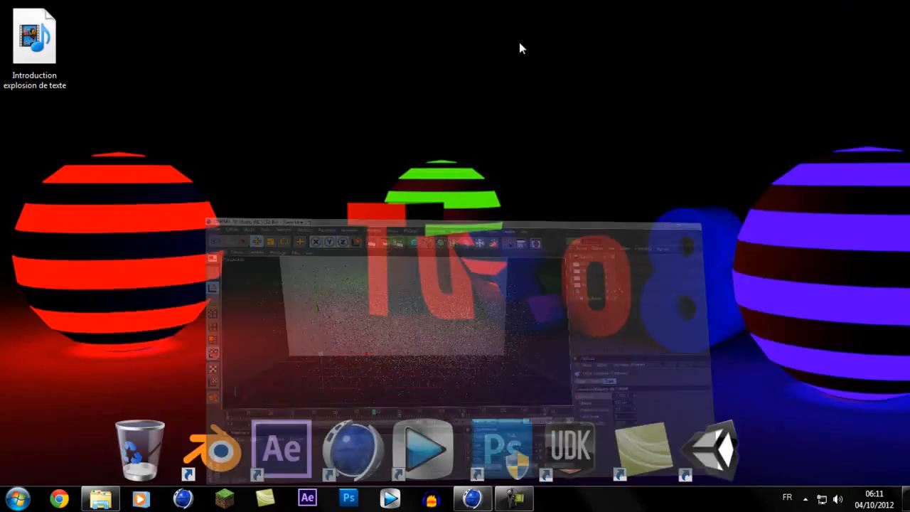
double_click(65, 57)
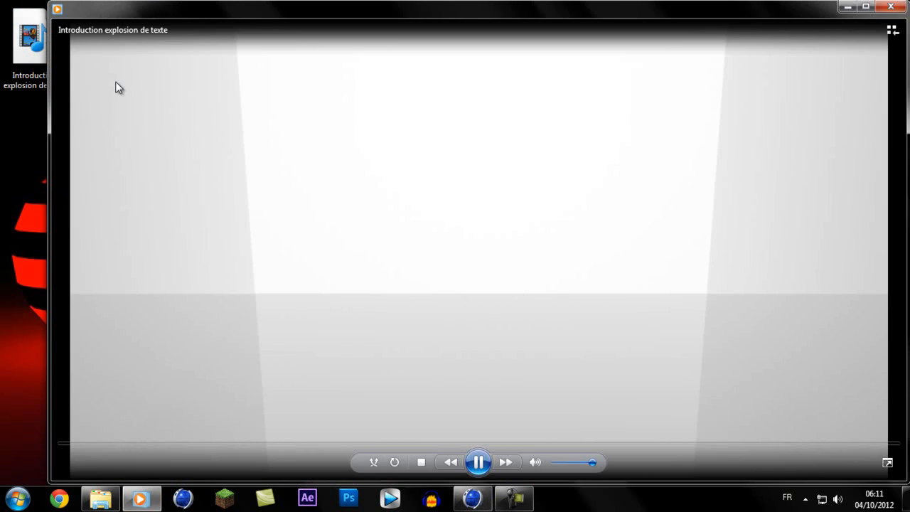
double_click(407, 214)
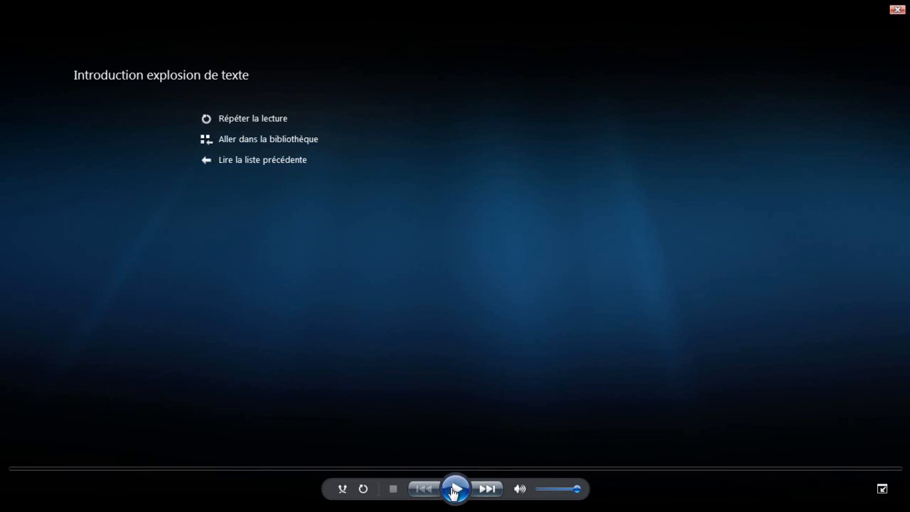
left_click(456, 490)
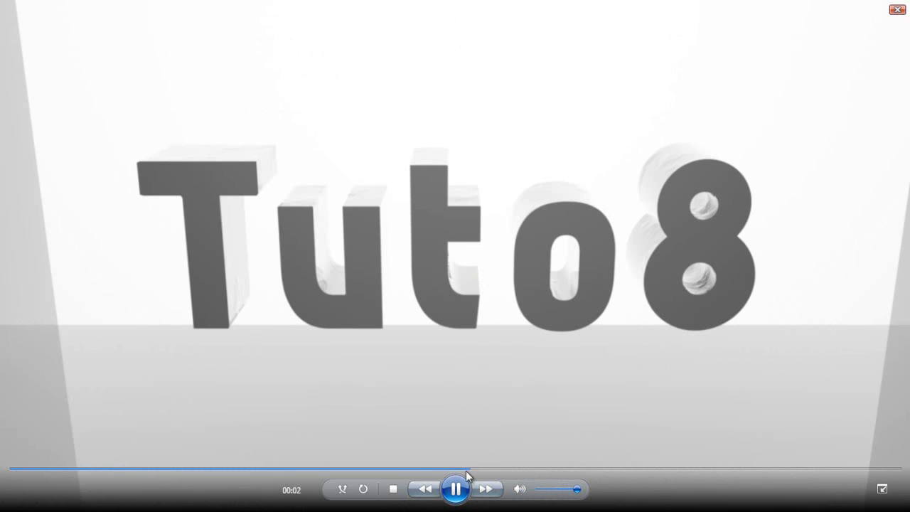
left_click_drag(467, 470, 378, 468)
left_click_drag(296, 459, 1, 458)
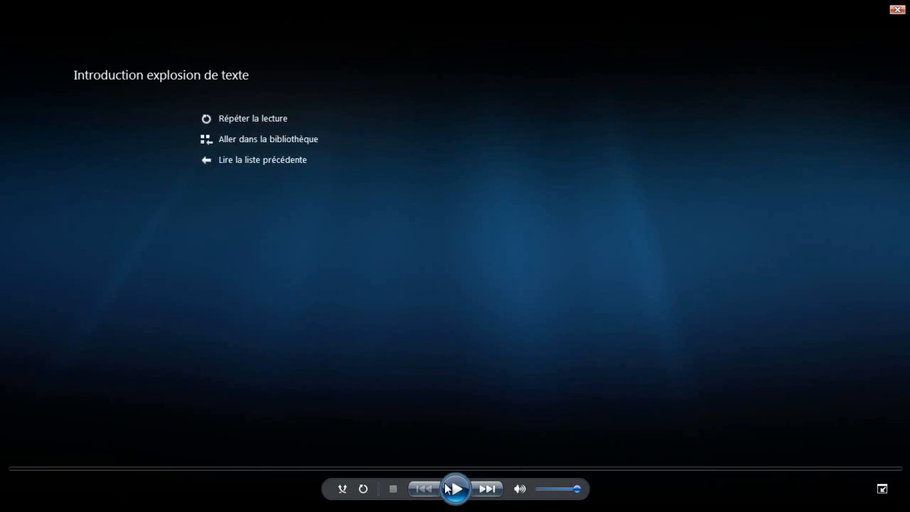
left_click(446, 488)
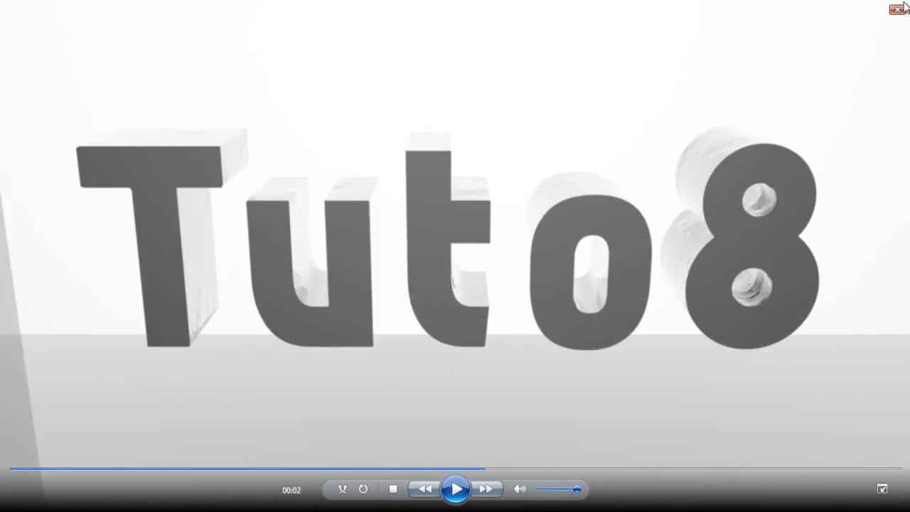
left_click(898, 10)
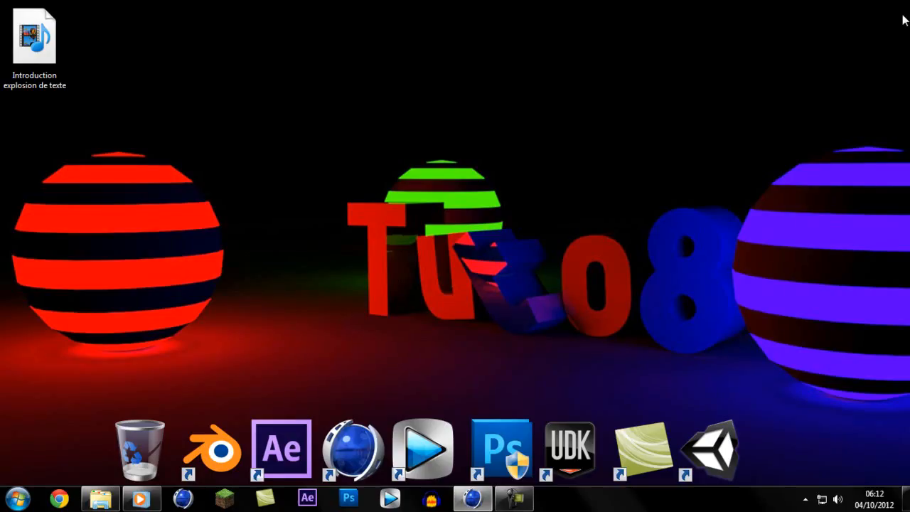
Return to Cinema 4D, select the Mo Texte object, and record a keyframe for it at frame 0.
left_click(464, 499)
left_click_drag(303, 359, 59, 360)
left_click(688, 135)
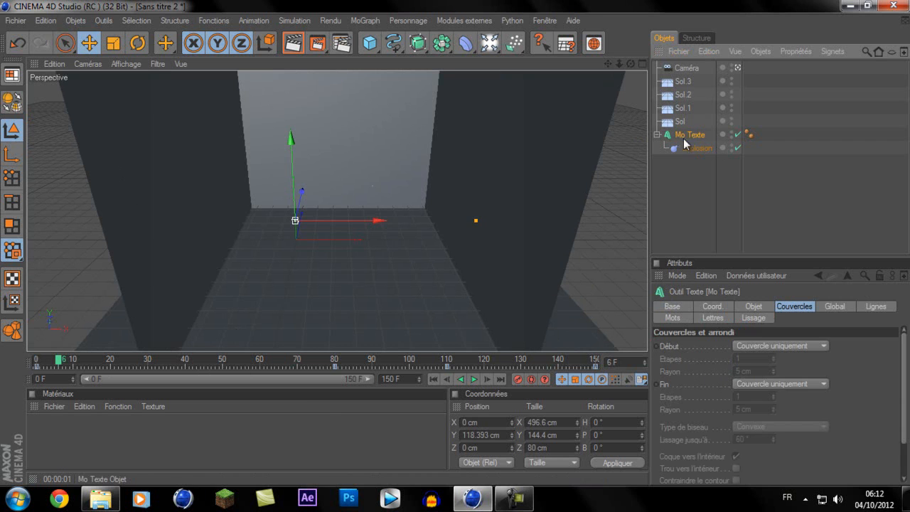
left_click_drag(57, 367, 10, 366)
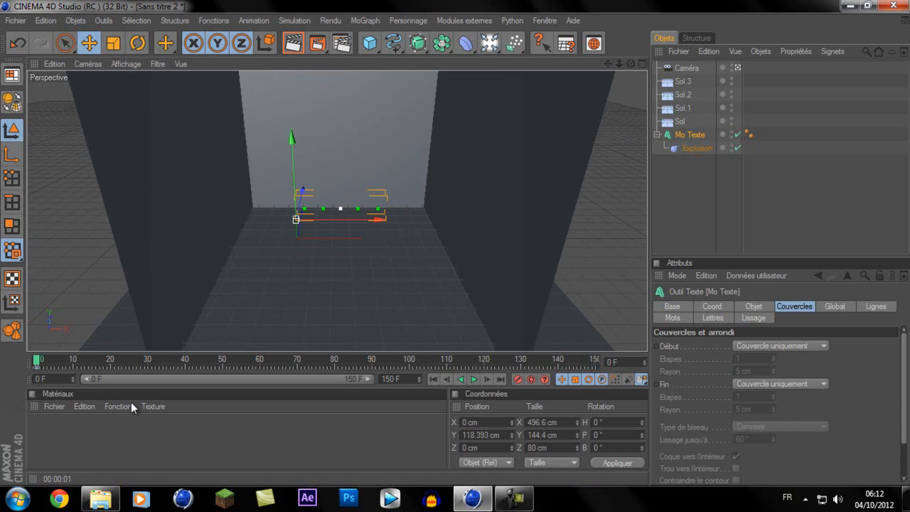
left_click_drag(38, 364, 335, 361)
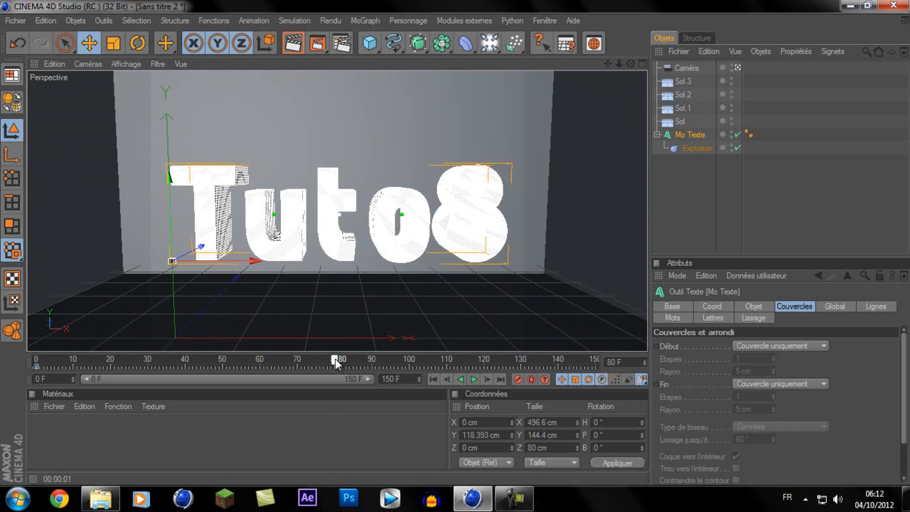
left_click_drag(334, 358, 187, 359)
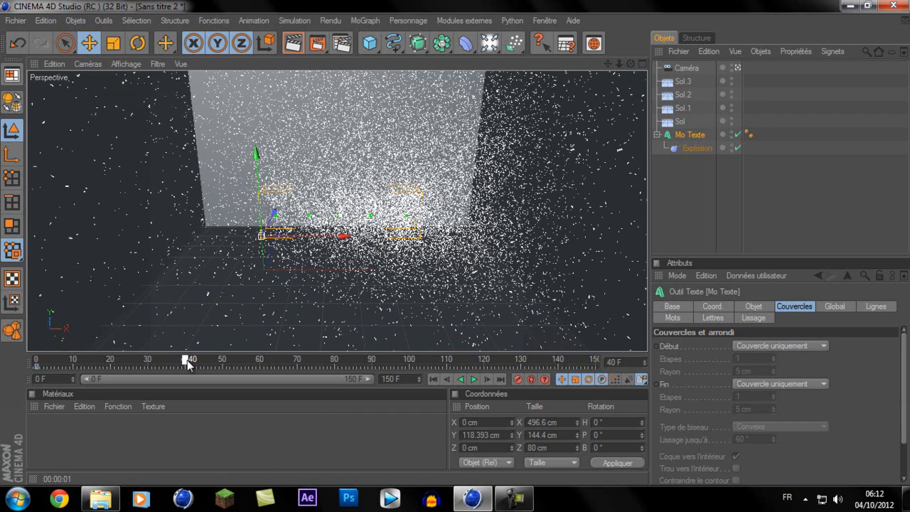
left_click(139, 43)
left_click_drag(231, 256, 278, 264)
key("ctrl+z")
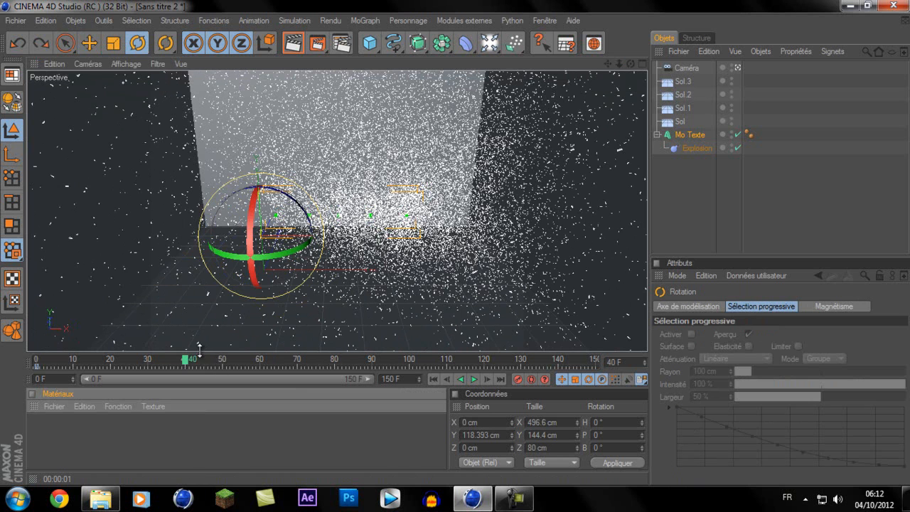
At frame 20, set the Mo Texte's H rotation to 90°, move it to about X 242 cm, and record a keyframe.
left_click_drag(185, 362, 110, 361)
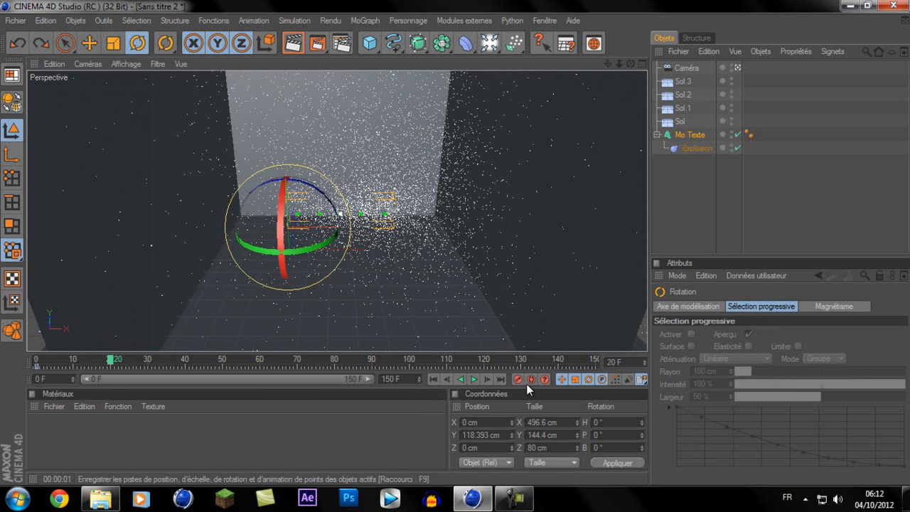
left_click(618, 422)
type("90")
key("Return")
left_click(89, 44)
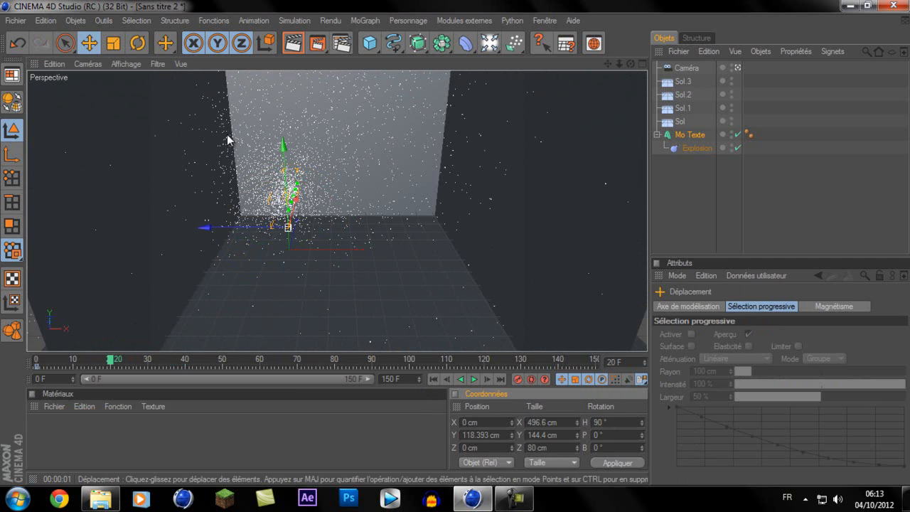
left_click_drag(226, 229, 456, 247)
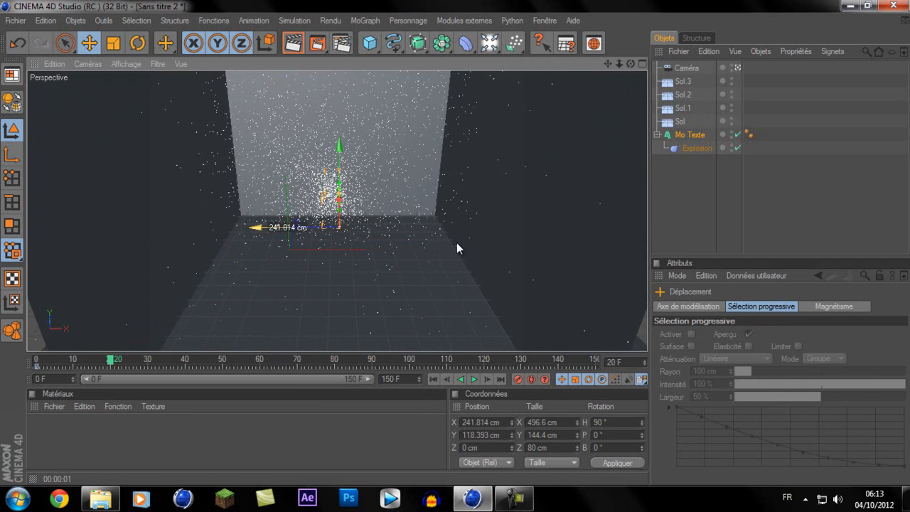
left_click(519, 379)
At frame 40, set the Mo Texte's H rotation to 180°, move it to about X 529 cm, and record a keyframe.
left_click_drag(111, 362, 185, 359)
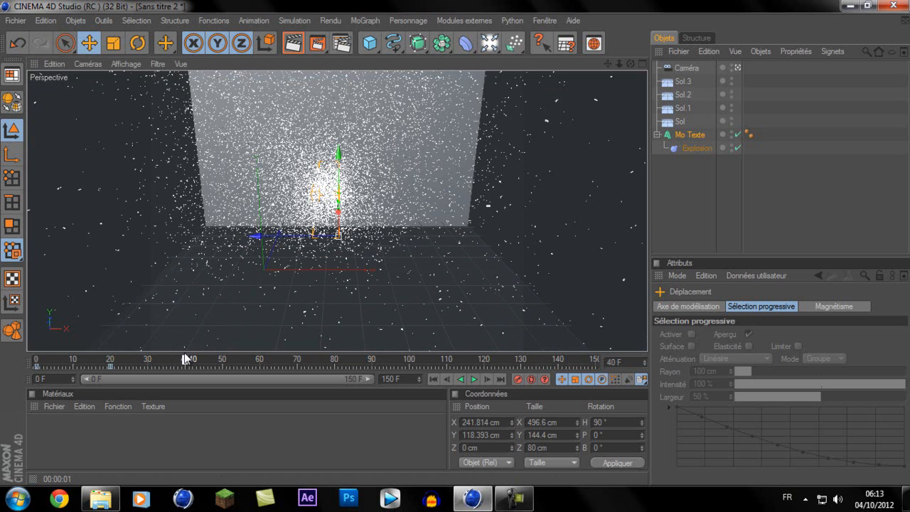
left_click(604, 423)
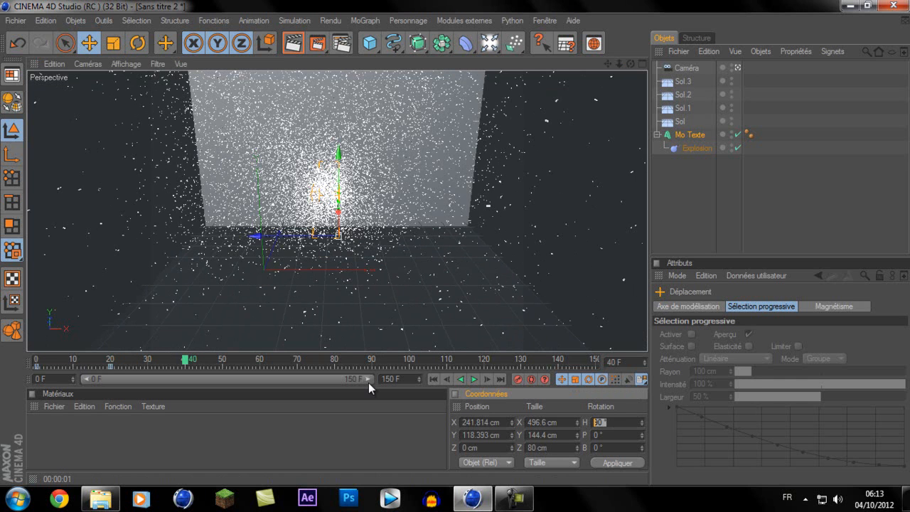
key("Return")
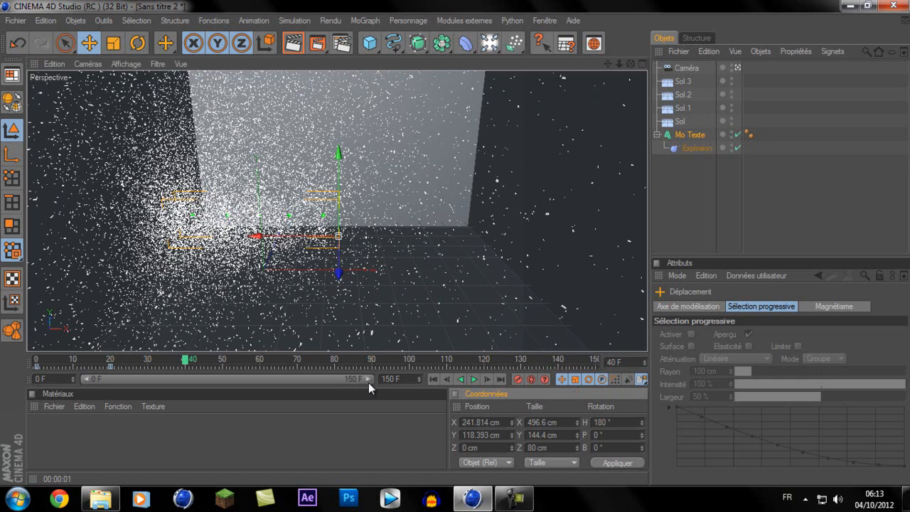
left_click_drag(283, 244, 456, 244)
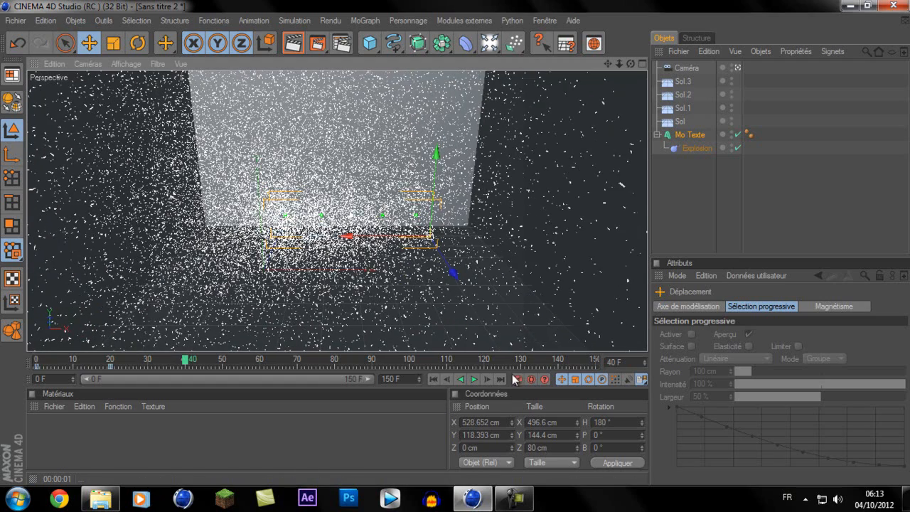
At frame 60, set the Mo Texte's H rotation to 270°, move it to about X 222 cm, and record a keyframe.
left_click_drag(187, 367, 259, 363)
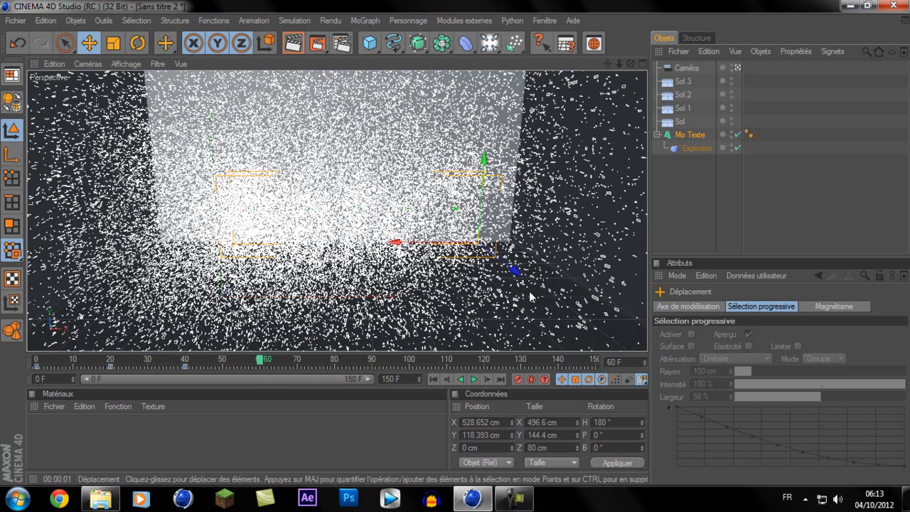
left_click_drag(630, 423, 353, 407)
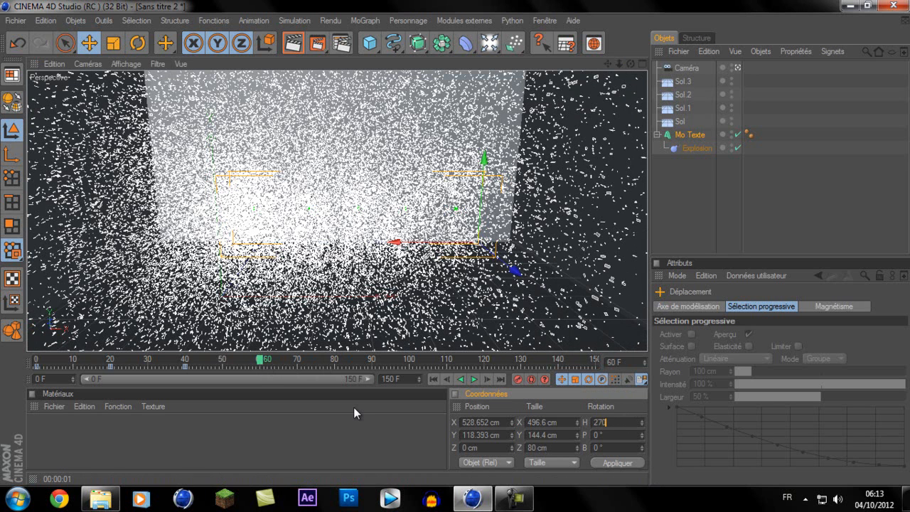
key("Return")
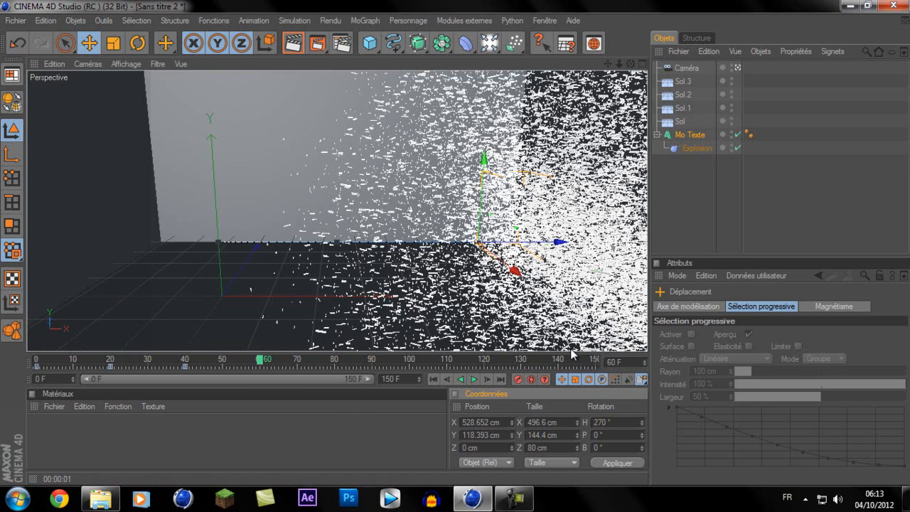
left_click_drag(553, 243, 398, 243)
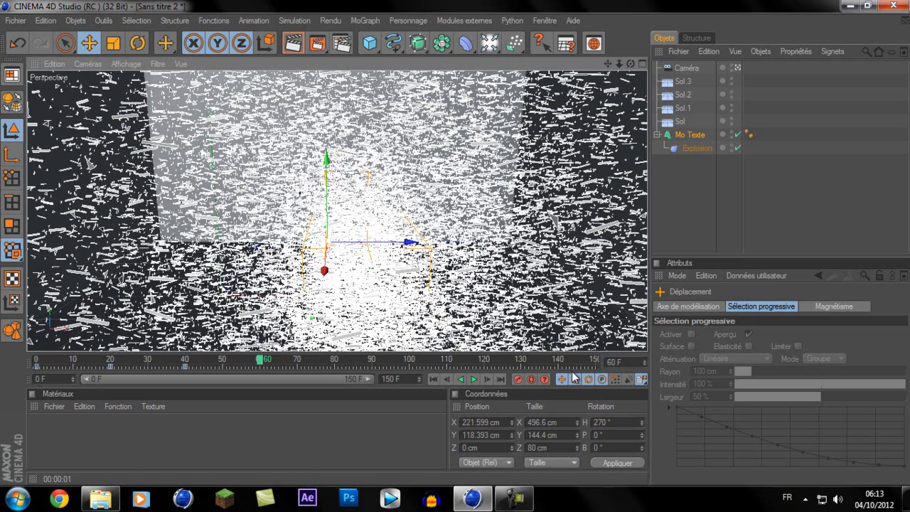
At frame 80, set the Mo Texte's H rotation to 360°, move it to about X 11 cm, and record a keyframe.
left_click_drag(261, 364, 336, 365)
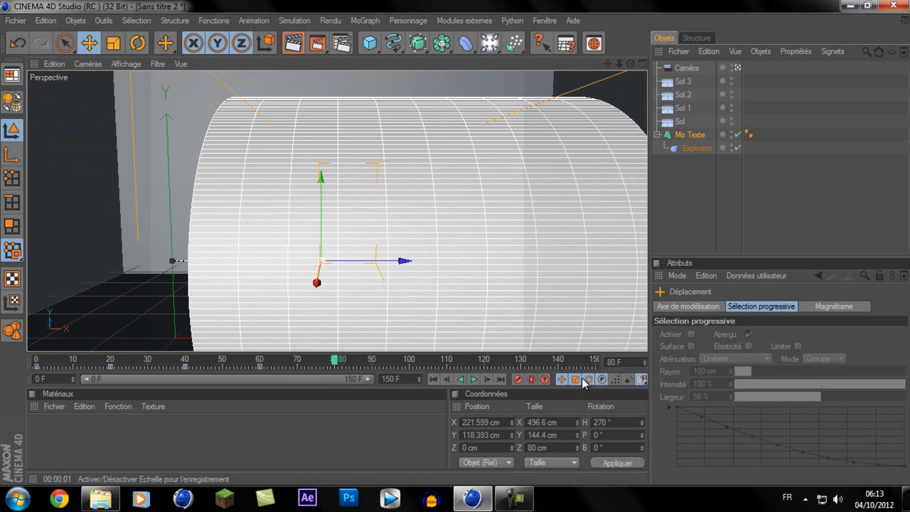
left_click_drag(618, 420, 321, 376)
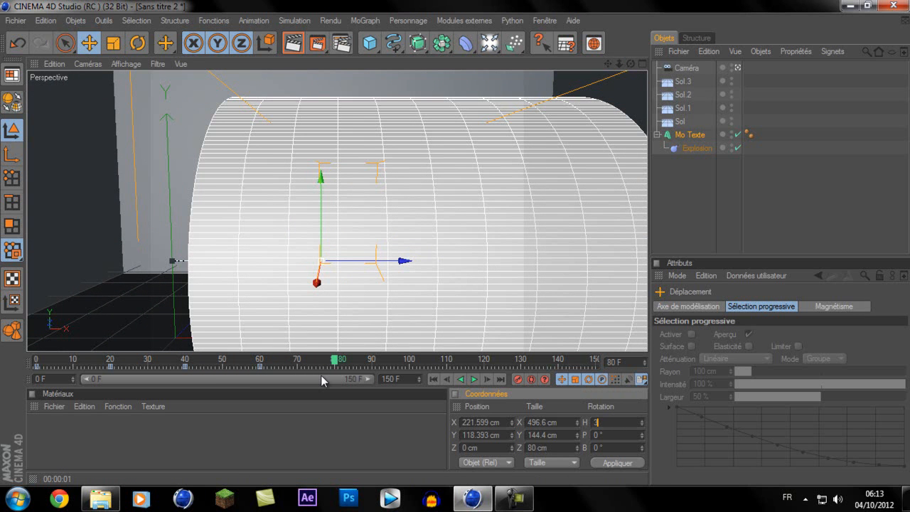
type("360")
key("Return")
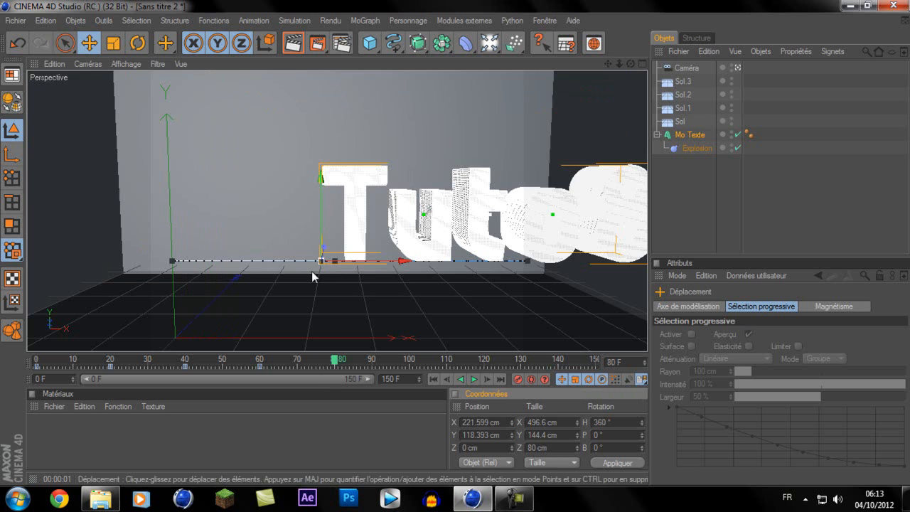
left_click_drag(381, 259, 455, 248)
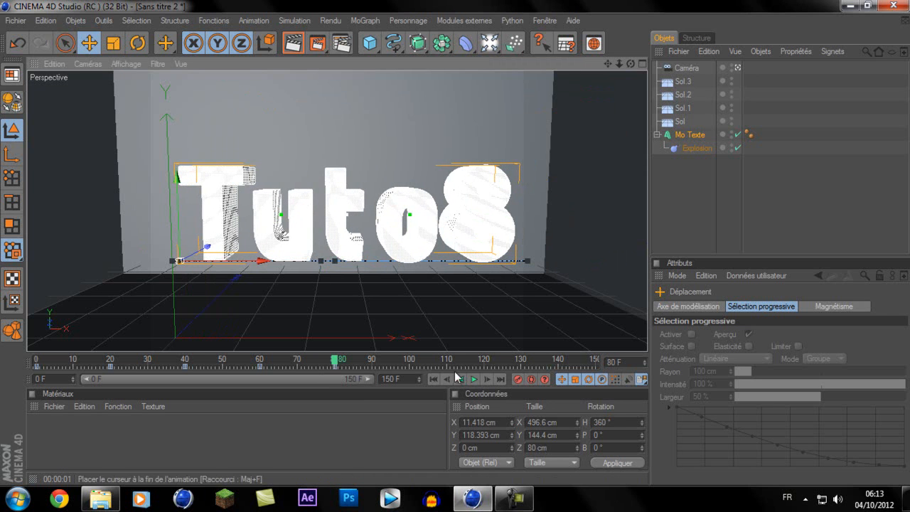
Play the animation from frame 0 to check the text rotation, stop it, and return to frame 0.
left_click_drag(338, 361, 35, 364)
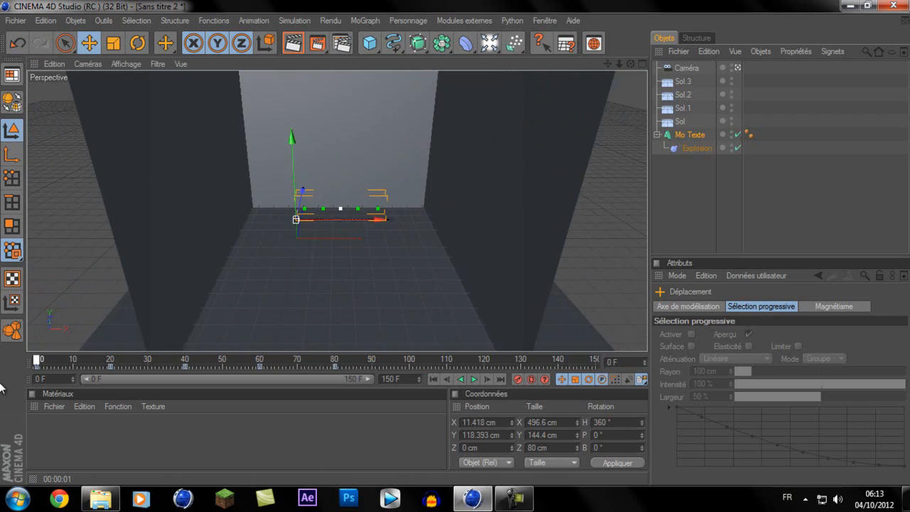
left_click(474, 380)
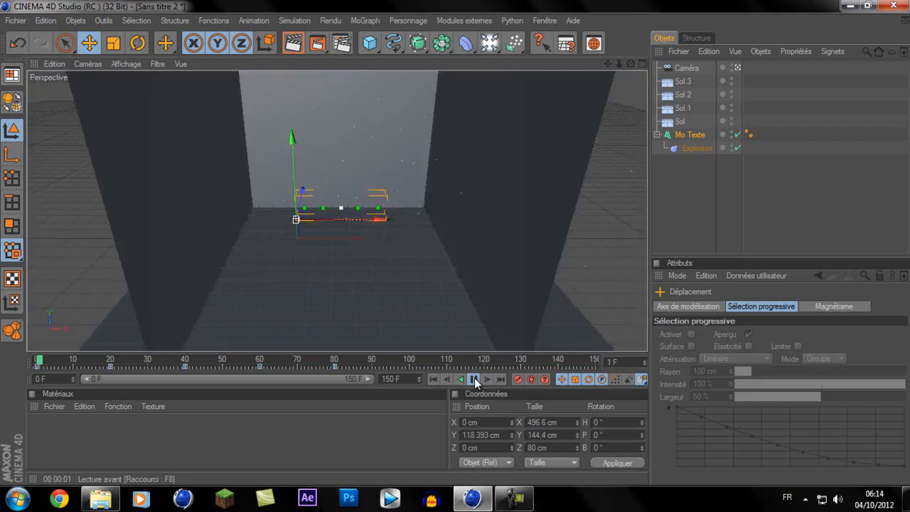
left_click(475, 382)
left_click_drag(45, 358, 26, 359)
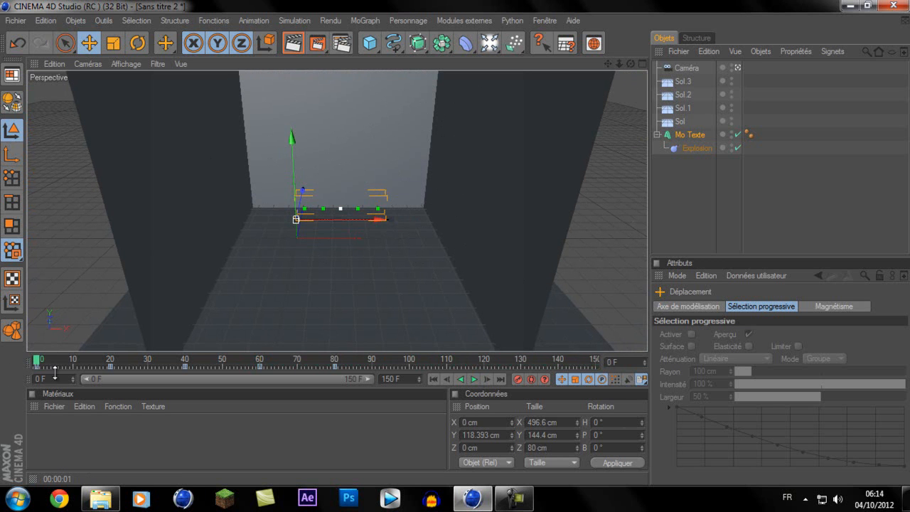
Create a new material for the Sol walls and set its color to pure white (255, 255, 255).
left_click(55, 406)
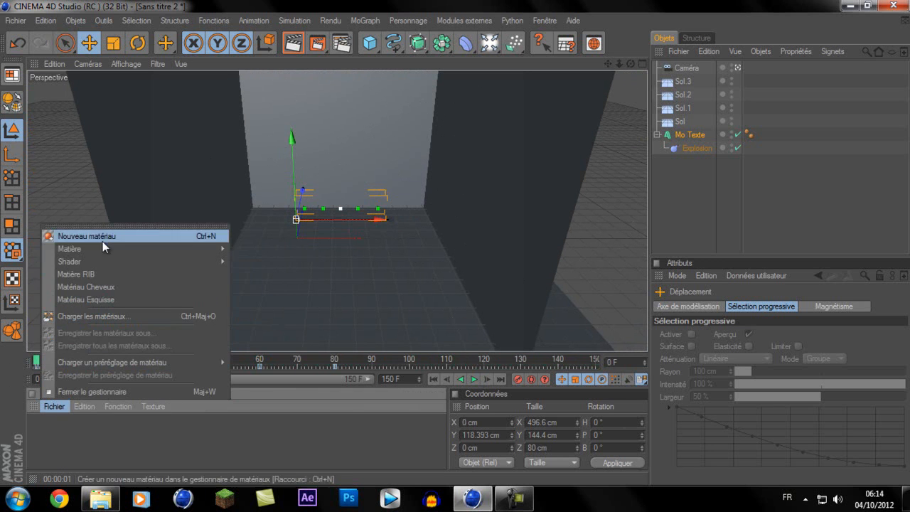
left_click(71, 233)
double_click(41, 446)
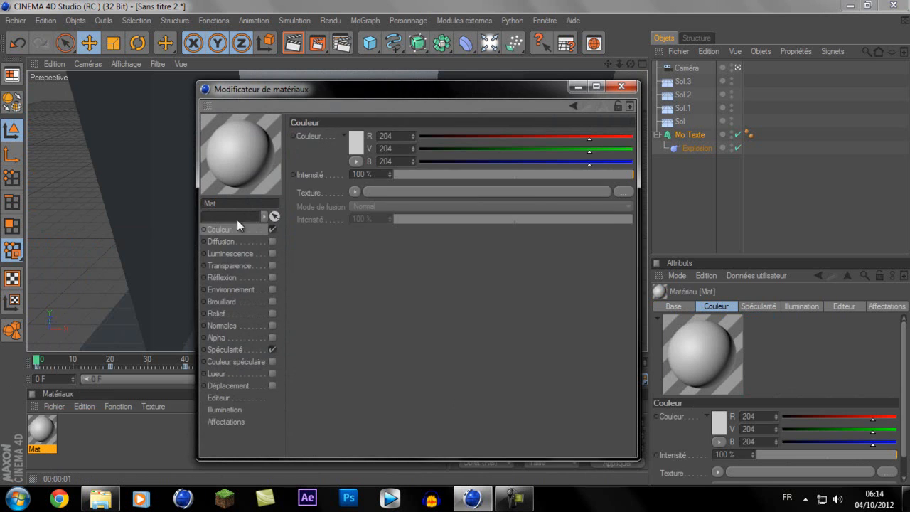
left_click(359, 135)
left_click_drag(317, 118, 249, 54)
left_click(348, 199)
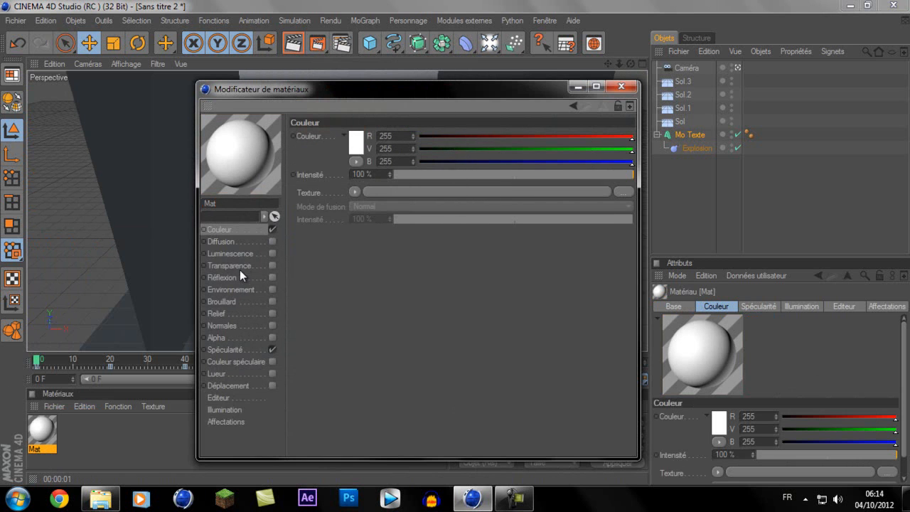
Give the white material a reflection of 30% intensity with a Fresnel texture, and turn off its specularity.
left_click(272, 277)
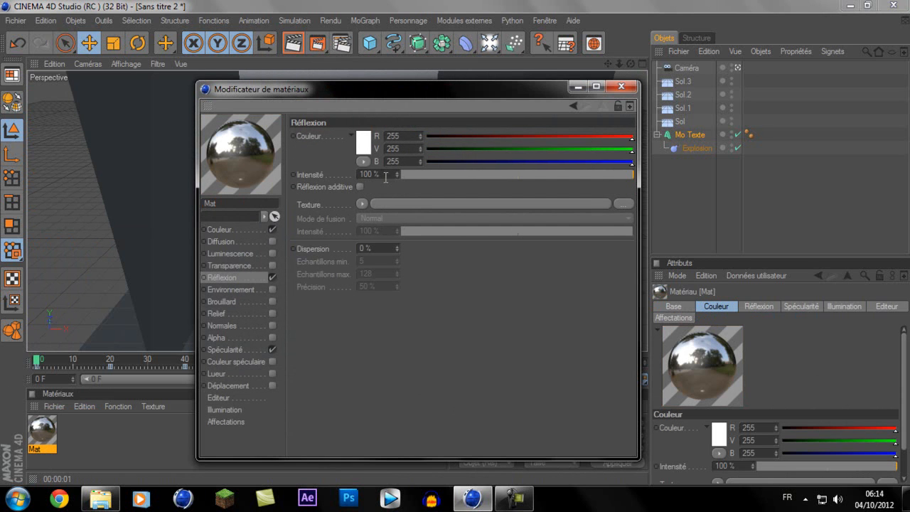
type("30")
key("Return")
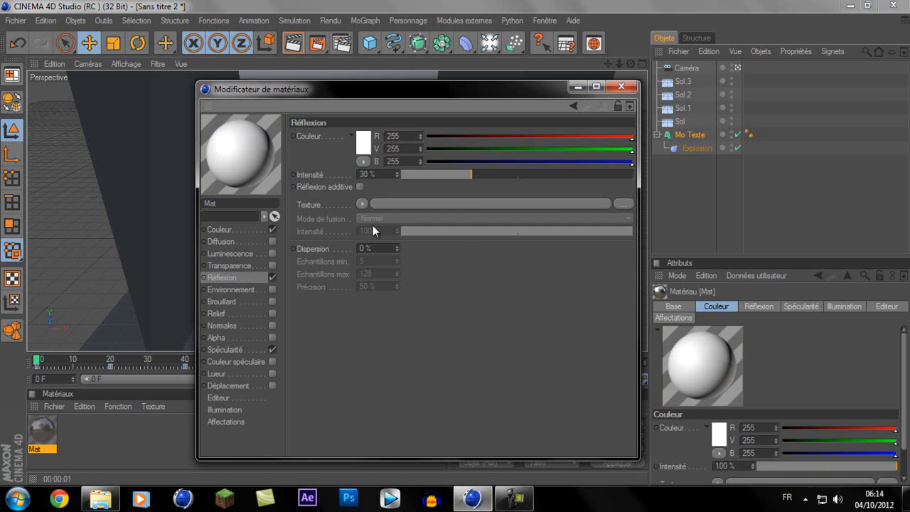
left_click(362, 204)
left_click(388, 341)
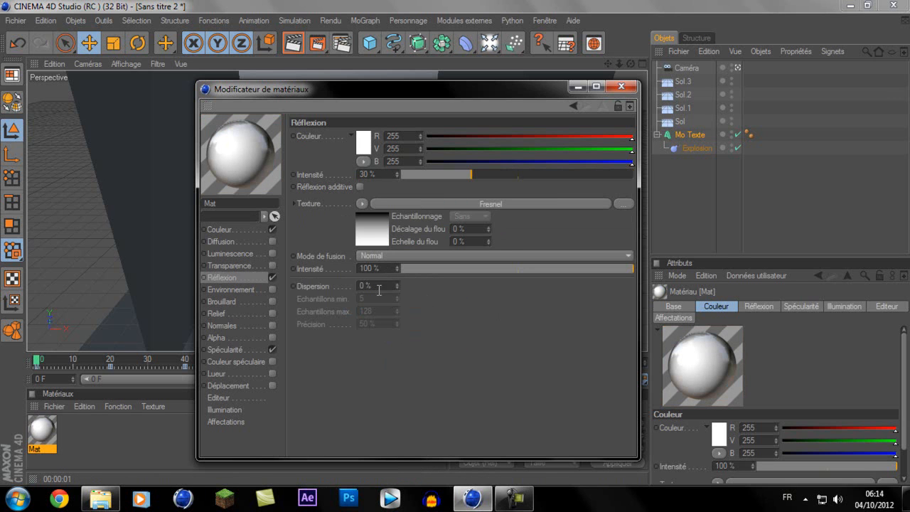
left_click(273, 349)
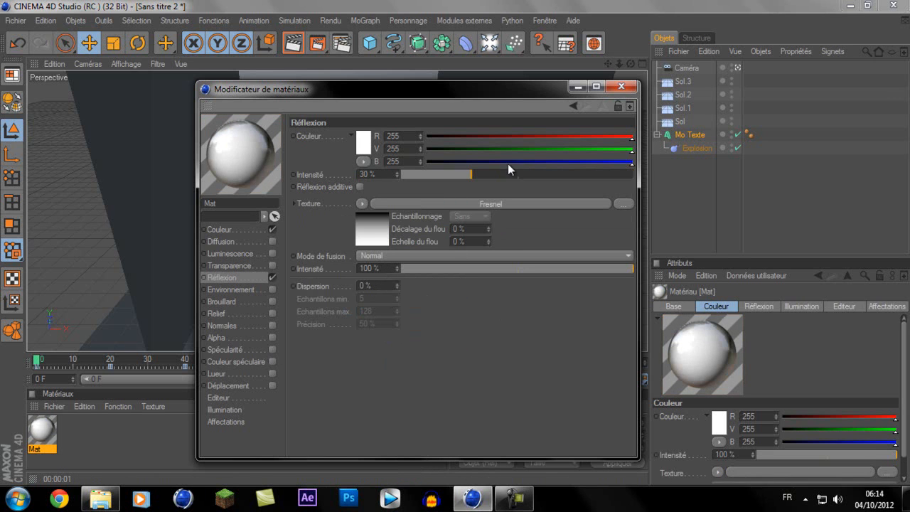
left_click(622, 86)
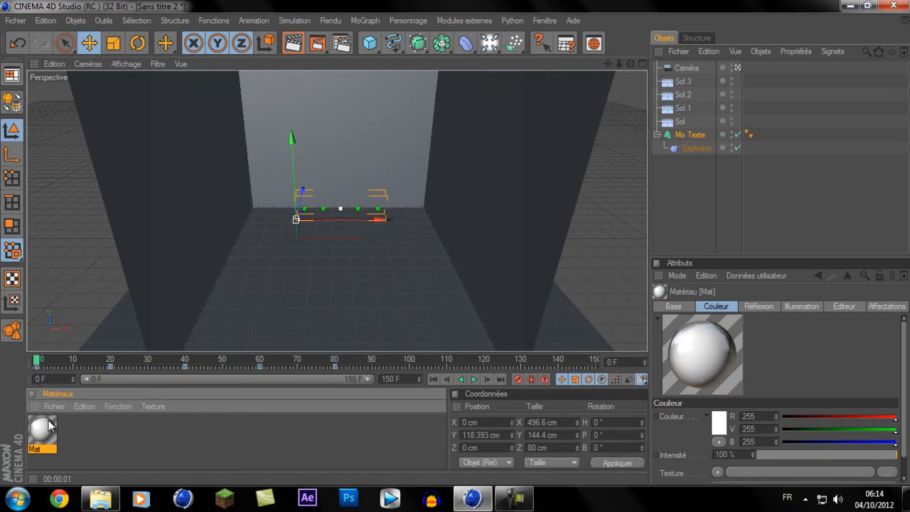
Apply the white material to Sol, Sol.1, Sol.2 and Sol.3.
left_click_drag(523, 208, 684, 123)
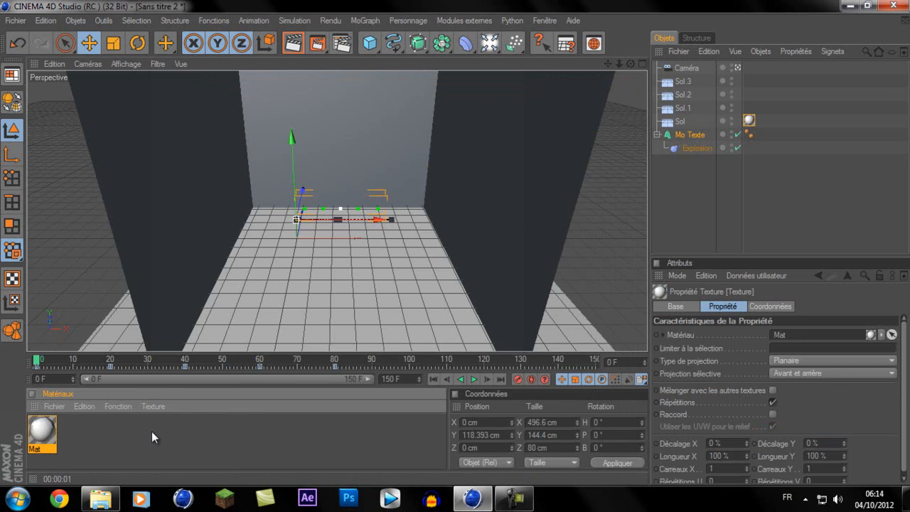
left_click_drag(44, 438, 683, 108)
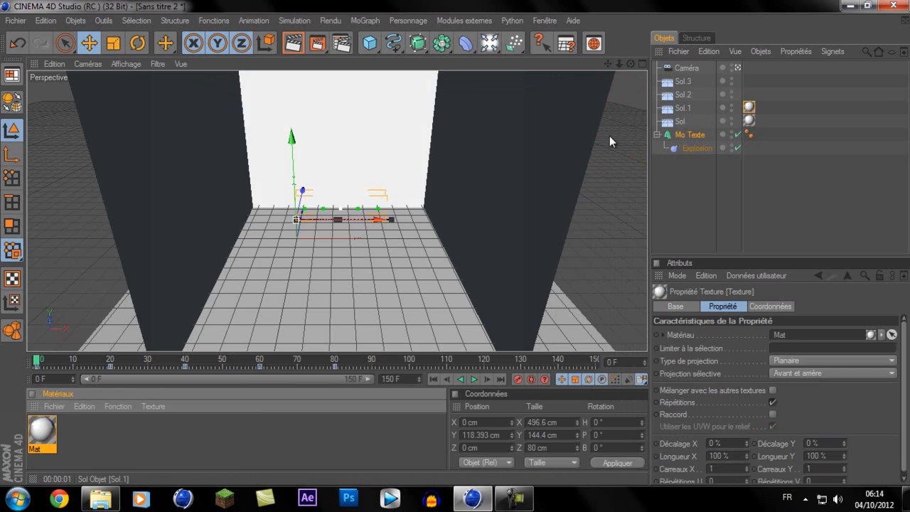
left_click_drag(574, 108, 681, 94)
left_click_drag(48, 434, 681, 83)
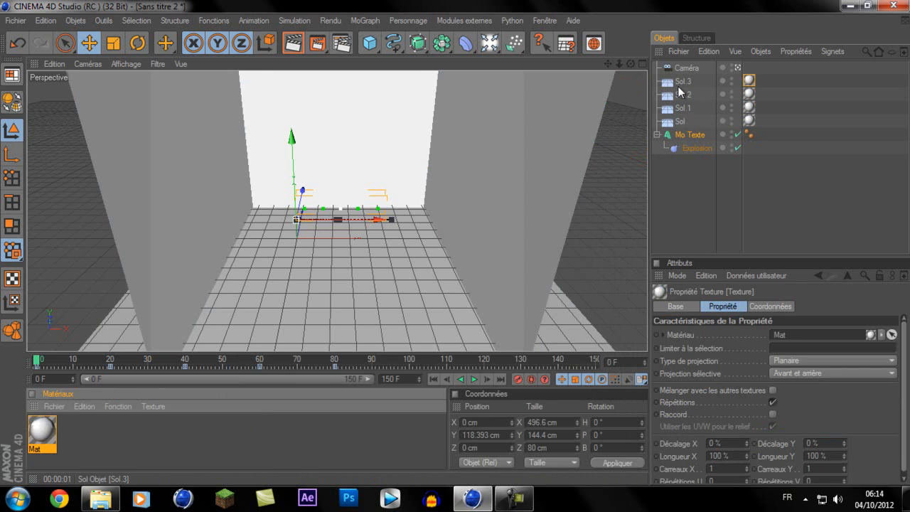
Create a second material for the text and set its color to black (0, 0, 0).
left_click(693, 135)
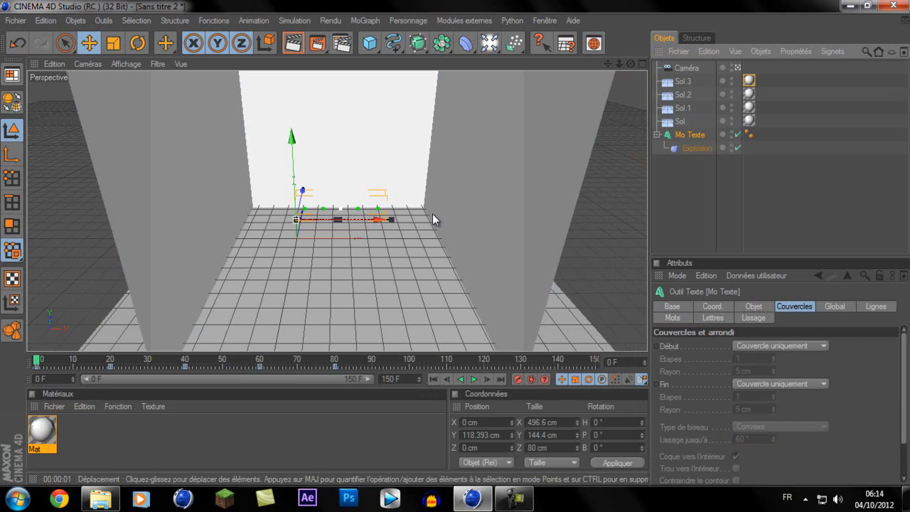
left_click(54, 406)
mouse_move(84, 406)
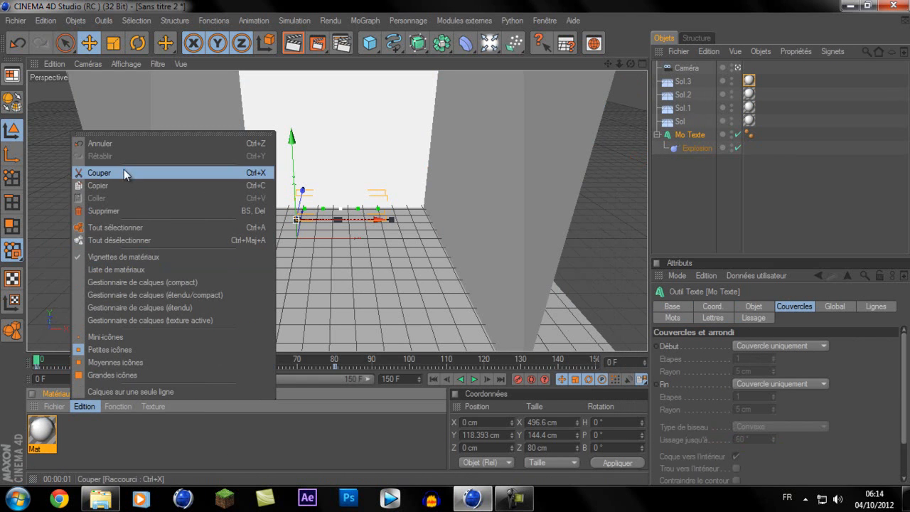
left_click(52, 408)
left_click(52, 408)
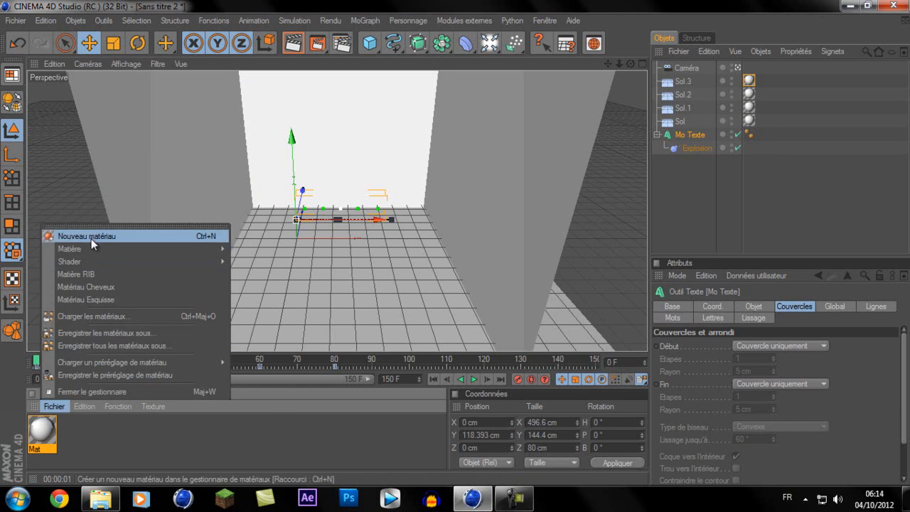
left_click(87, 234)
double_click(41, 430)
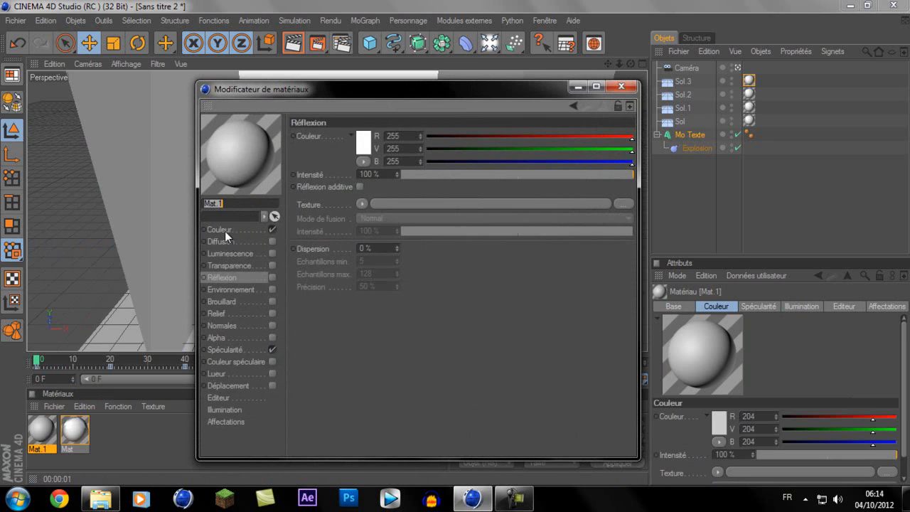
left_click(222, 230)
left_click(352, 143)
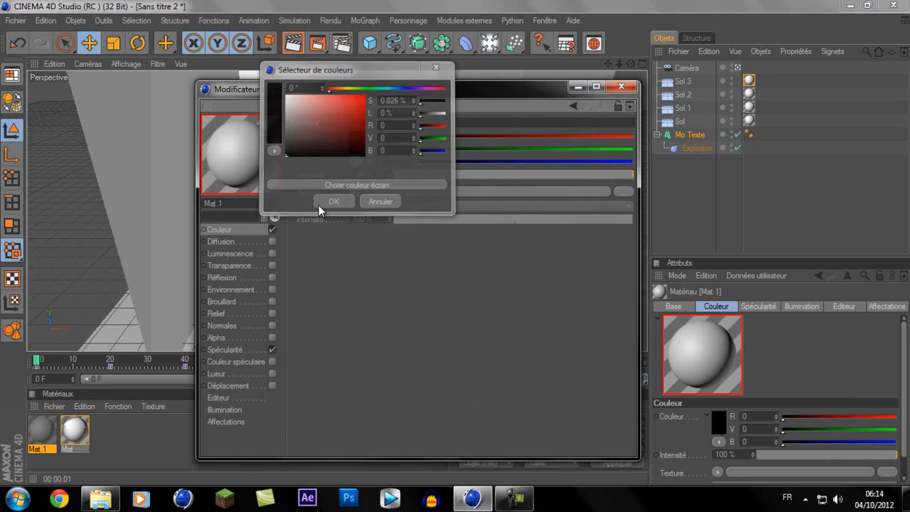
left_click(333, 202)
Enable luminescence on the black material and set the luminescence color to black (0, 0, 0).
left_click(238, 254)
left_click(273, 254)
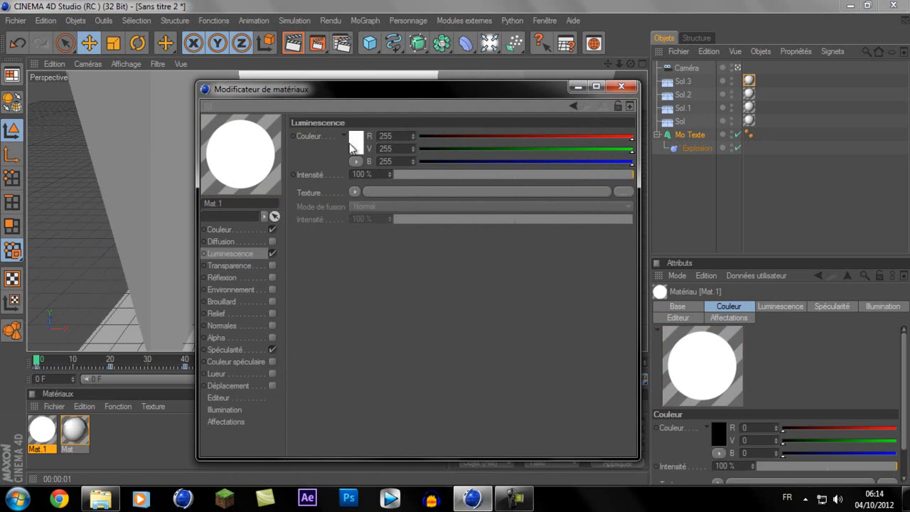
left_click(349, 148)
left_click(327, 205)
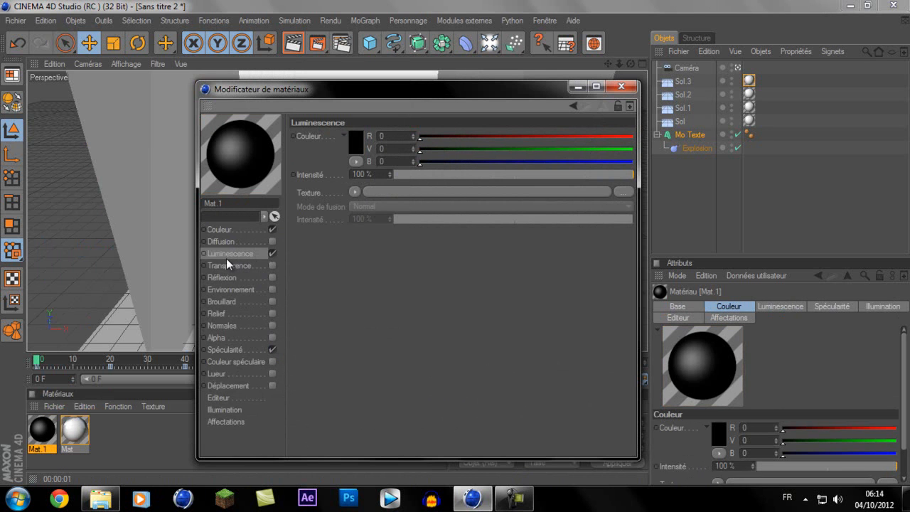
Enable reflection on the black material with 30% intensity and a Fresnel texture.
left_click(221, 278)
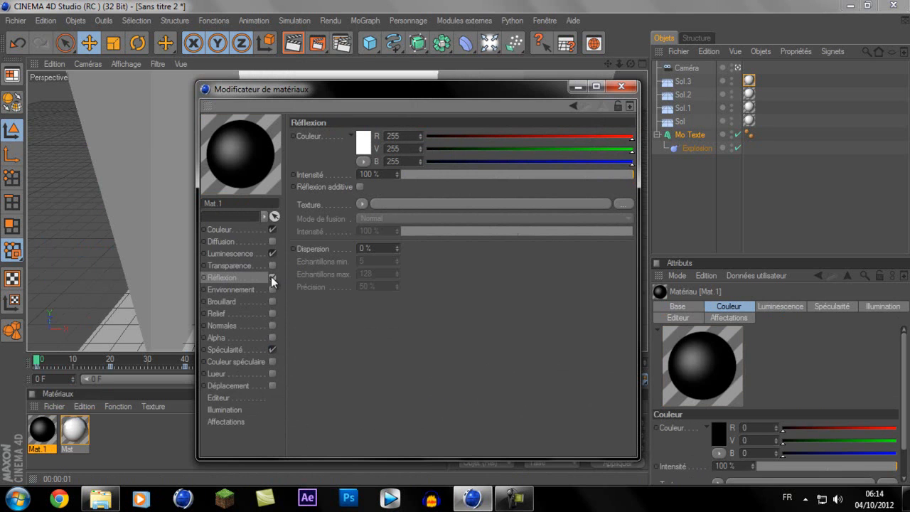
left_click(272, 277)
left_click(385, 172)
type("30")
key("Return")
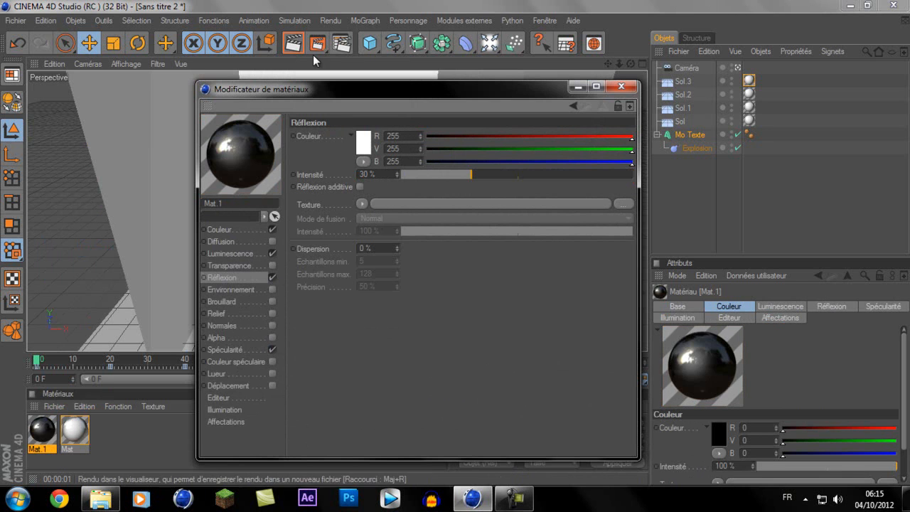
left_click(358, 205)
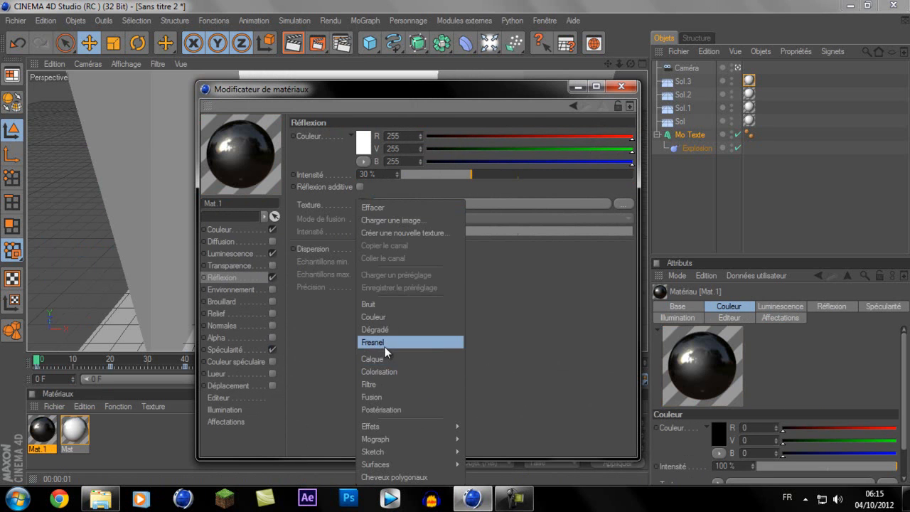
left_click(384, 344)
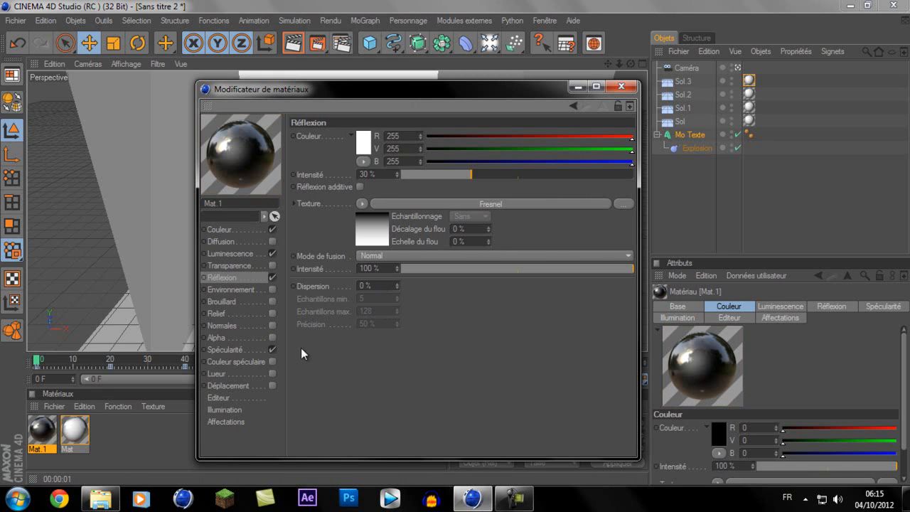
Turn off the black material's specularity and apply the material to the Mo Texte object.
left_click(273, 349)
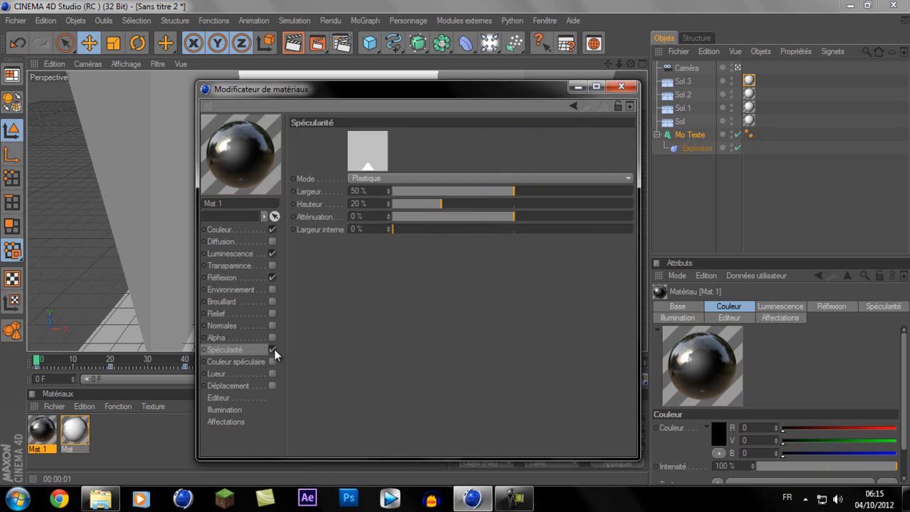
left_click(621, 87)
left_click_drag(44, 428, 686, 135)
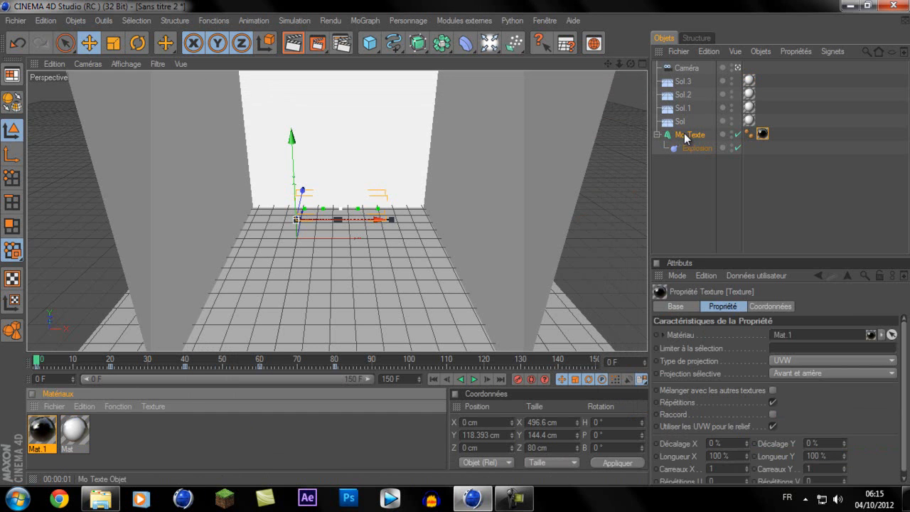
Render frames 83 and 51 in the active view to check the materials, and return the timeline to frame 0.
left_click_drag(34, 363, 346, 363)
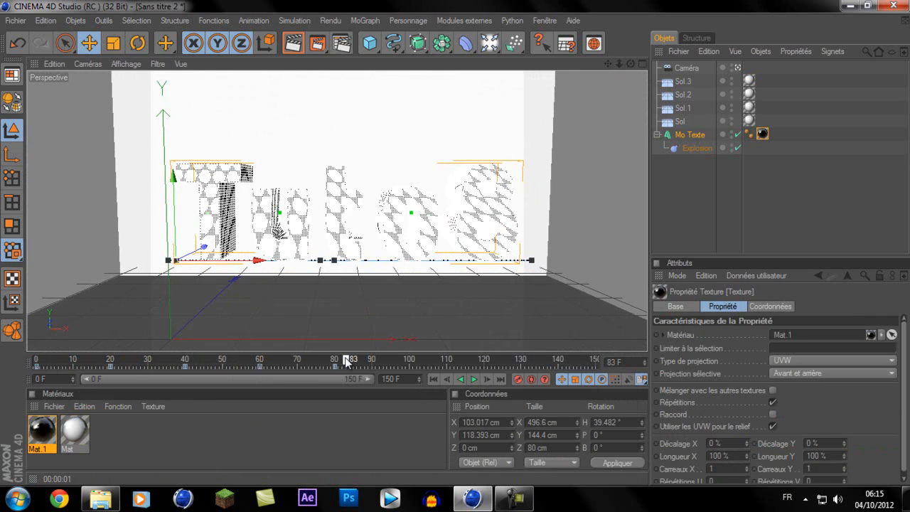
left_click(291, 46)
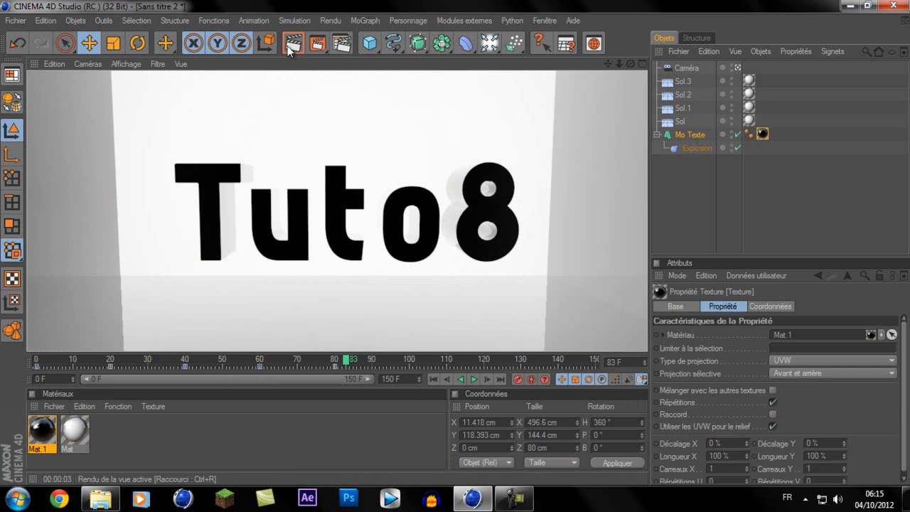
left_click(389, 195)
left_click_drag(349, 363, 226, 364)
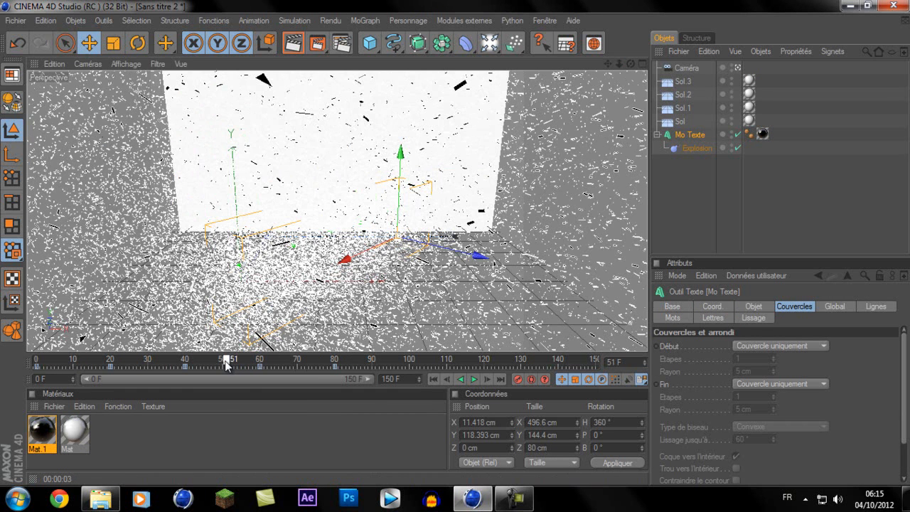
left_click(293, 44)
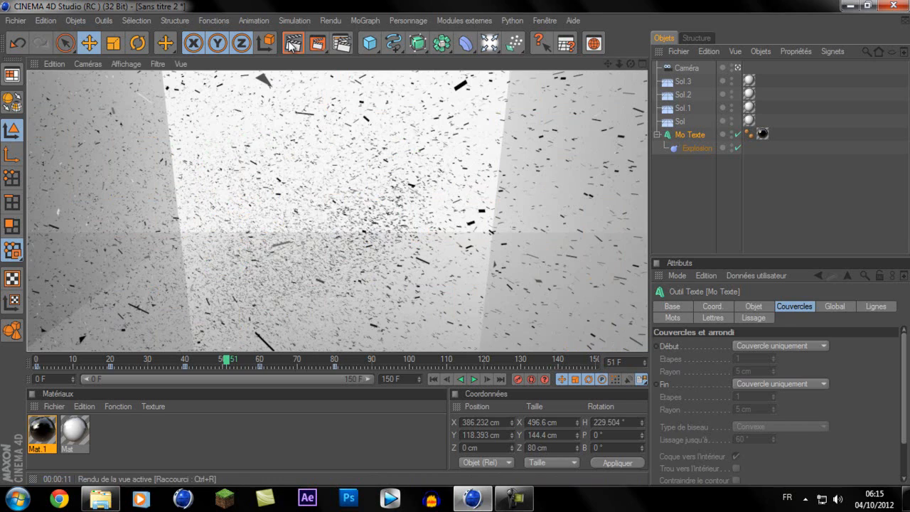
left_click(456, 242)
left_click_drag(227, 367, 14, 345)
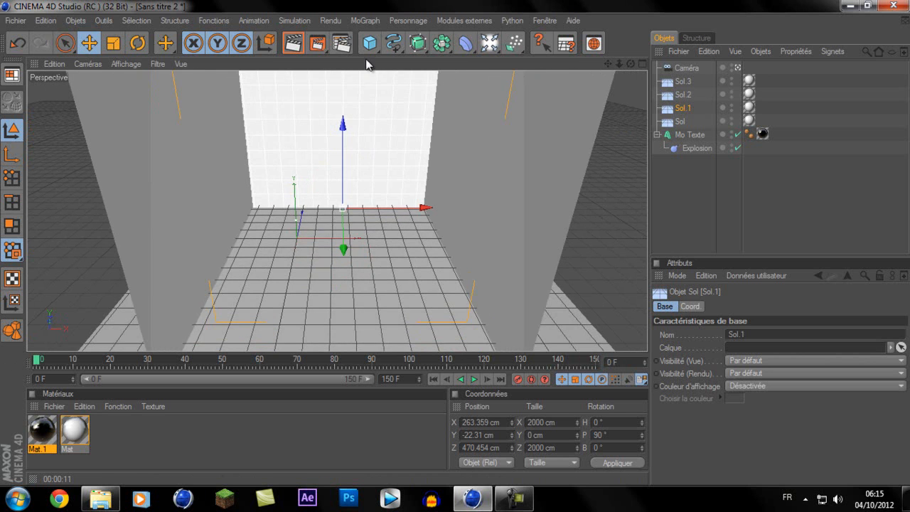
Set the render output to the HDV/HDTV 720 29.97 preset and the frame range to all frames (Toutes les images).
left_click(342, 43)
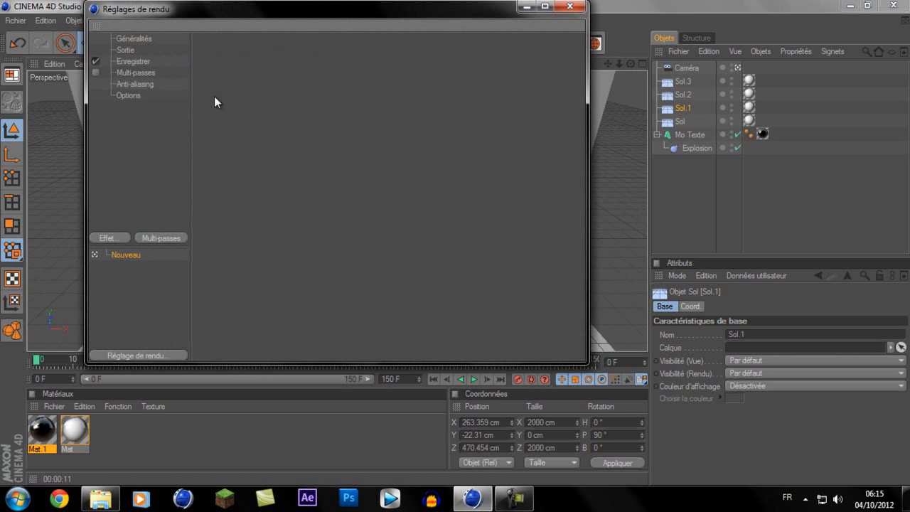
left_click(123, 50)
left_click(209, 55)
mouse_move(240, 93)
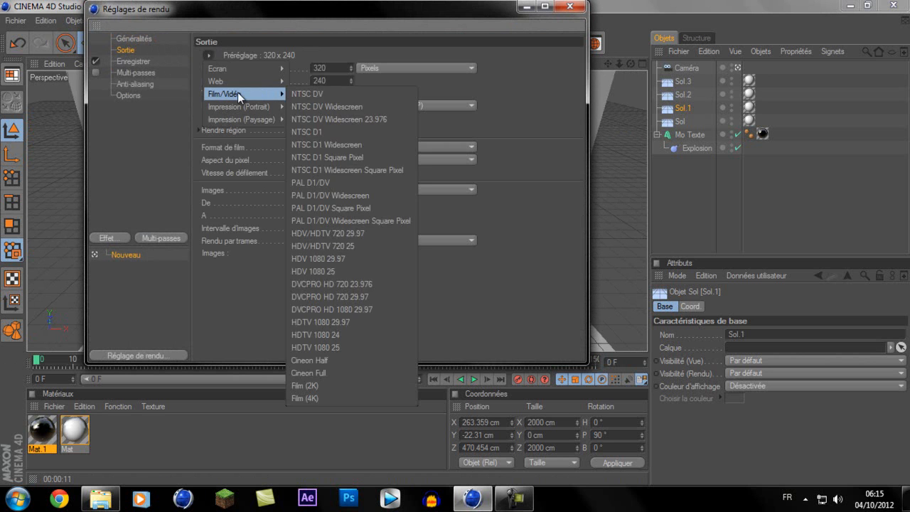
left_click(335, 233)
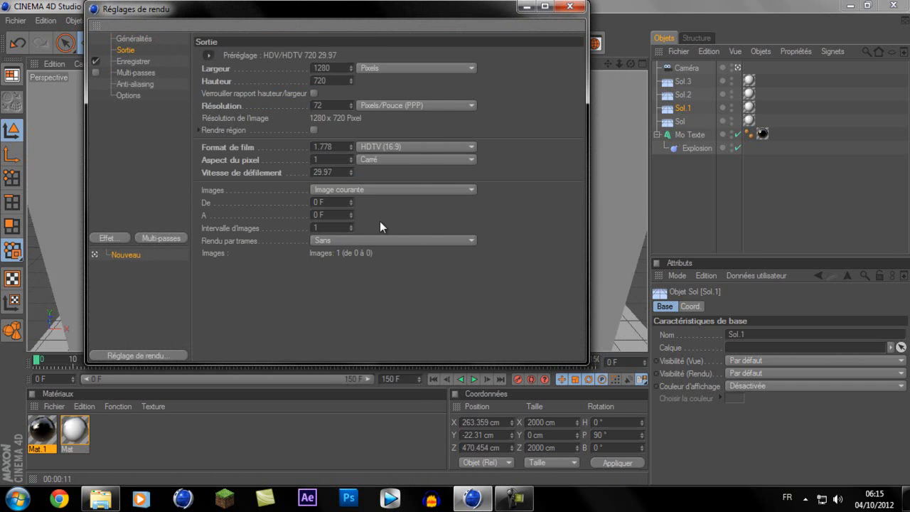
left_click(381, 190)
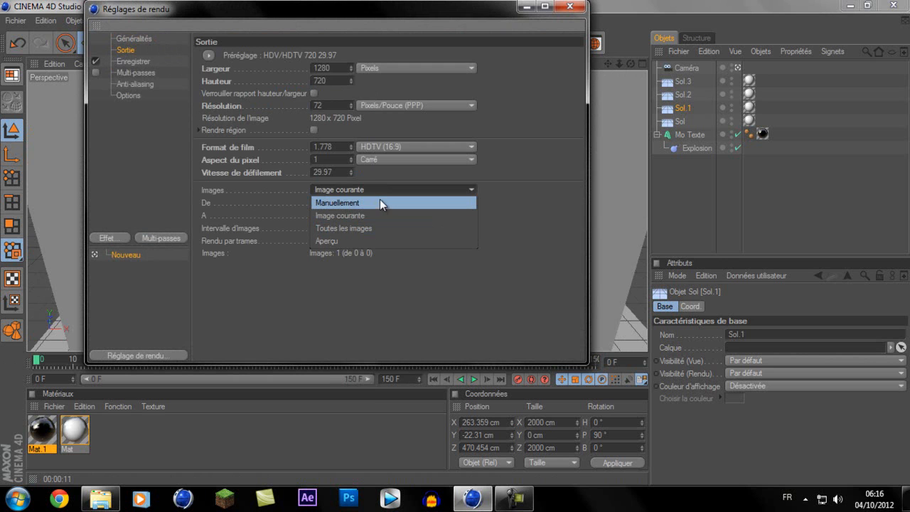
left_click(372, 229)
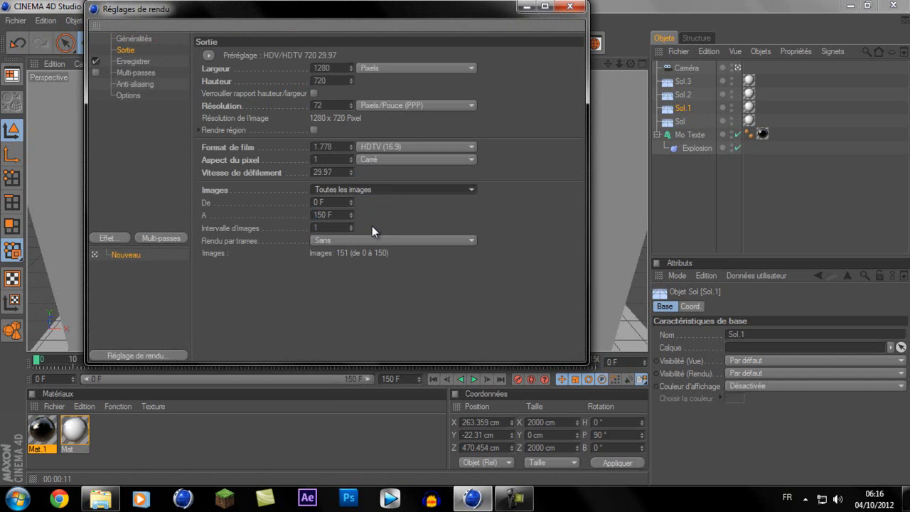
Save the render over the desktop file "Introduction explosion de texte" and set its format to Film QuickTime.
left_click(133, 60)
left_click(567, 79)
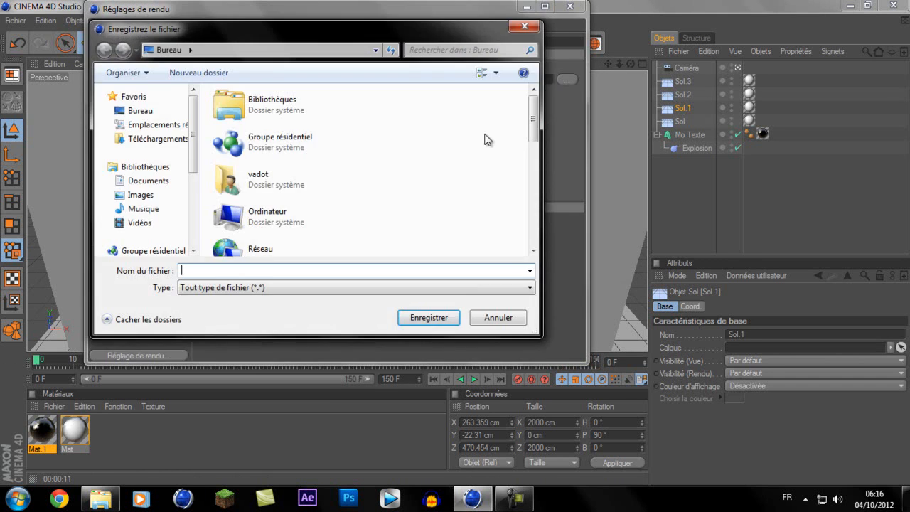
left_click_drag(533, 128, 534, 231)
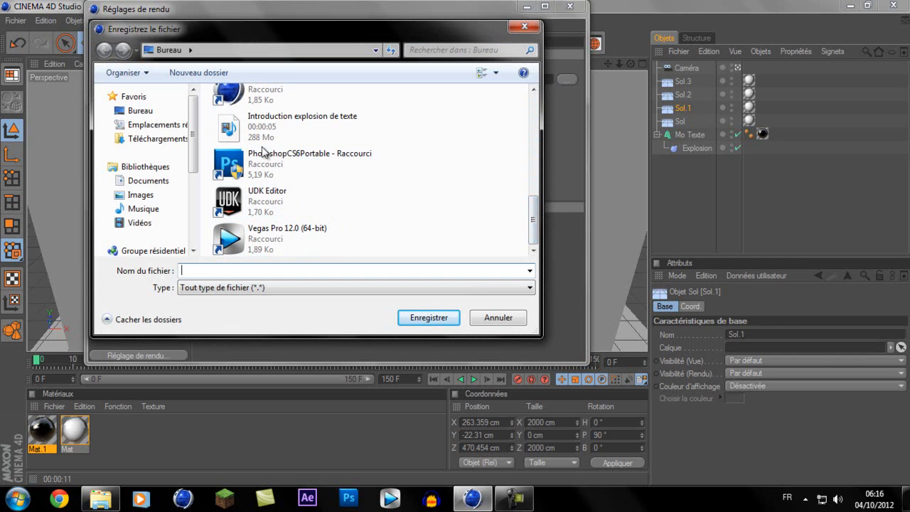
left_click(283, 128)
left_click(403, 318)
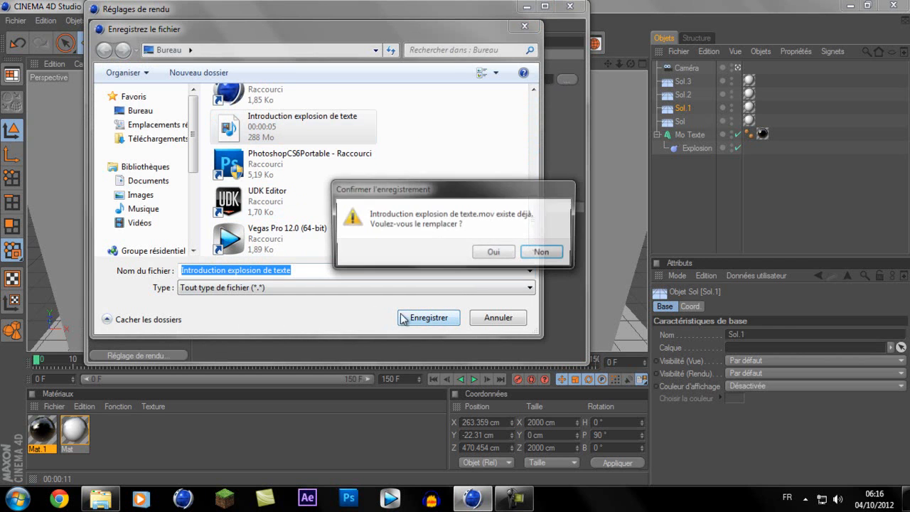
left_click(495, 253)
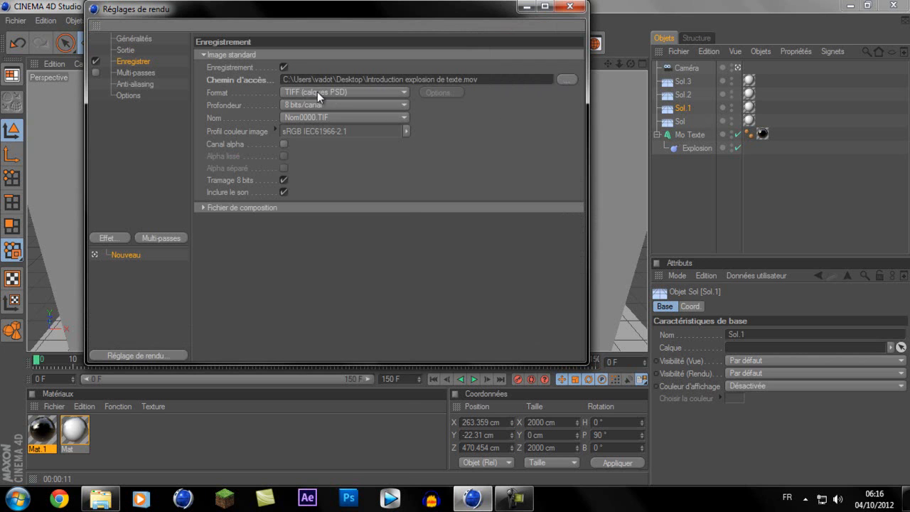
left_click(317, 92)
left_click(334, 442)
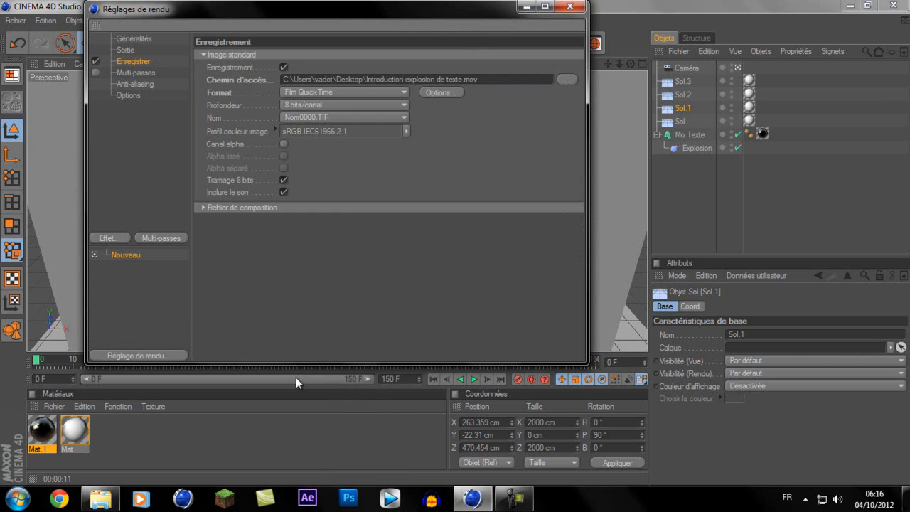
Set the render's anti-aliasing to Au mieux with the Animation filter, and close the render settings.
left_click(126, 82)
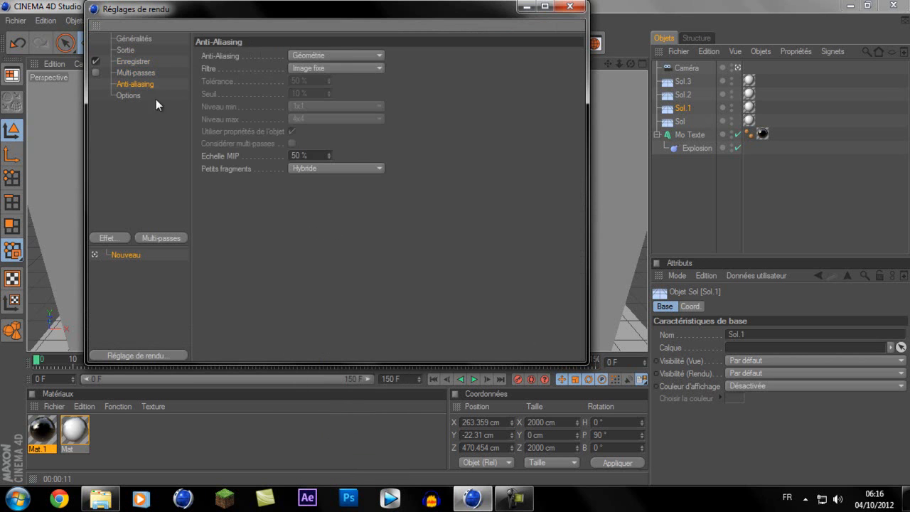
left_click(346, 55)
left_click(305, 93)
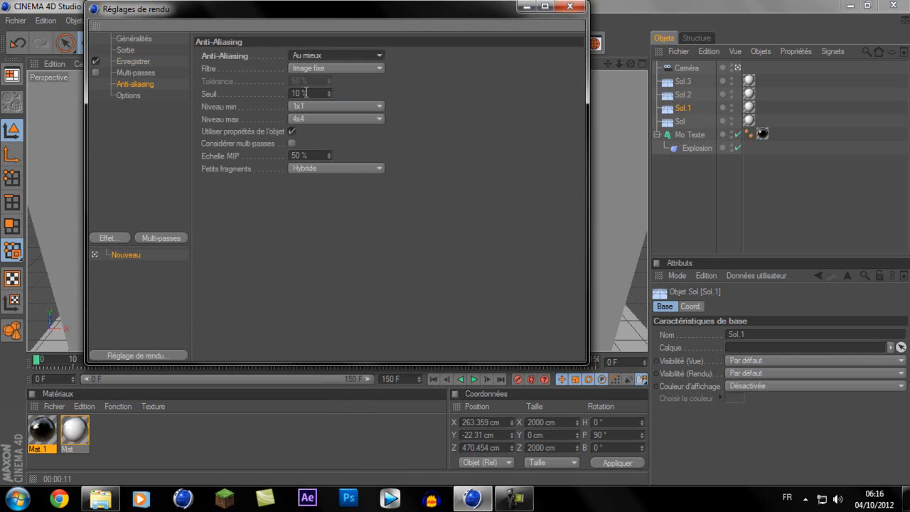
left_click(312, 68)
left_click(307, 94)
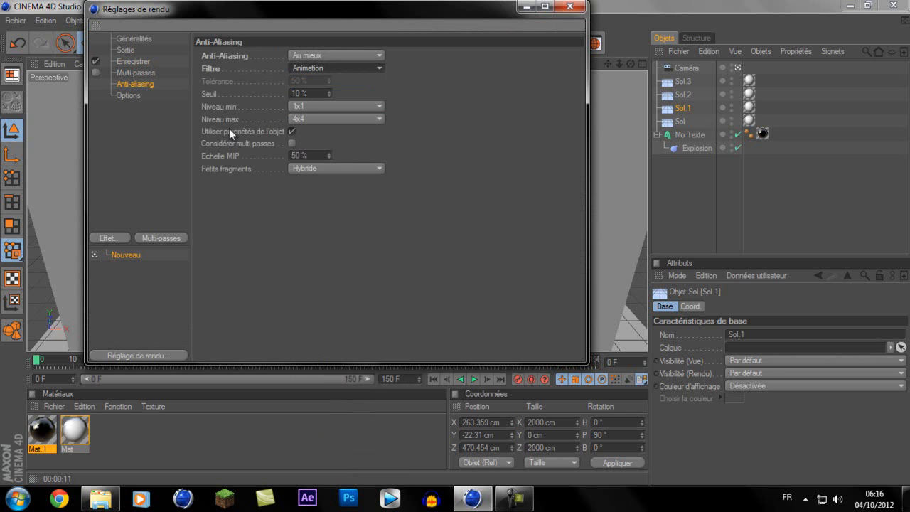
left_click(569, 7)
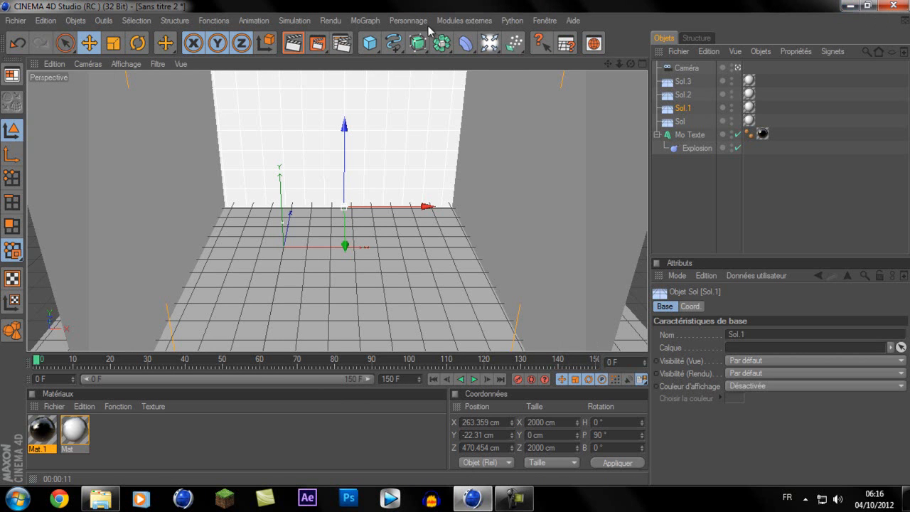
Change the render's output file name to "Introduction explosion de texte 2" and start rendering the animation in the picture viewer.
left_click(341, 43)
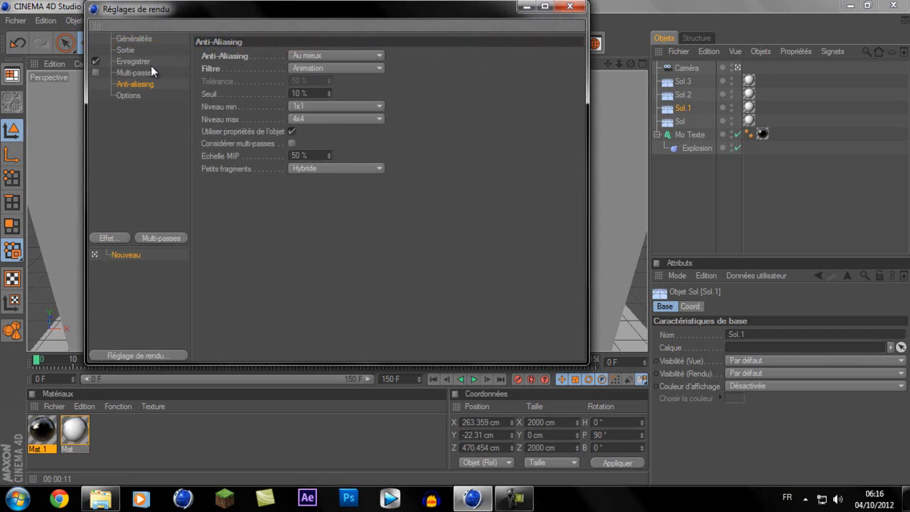
left_click(136, 63)
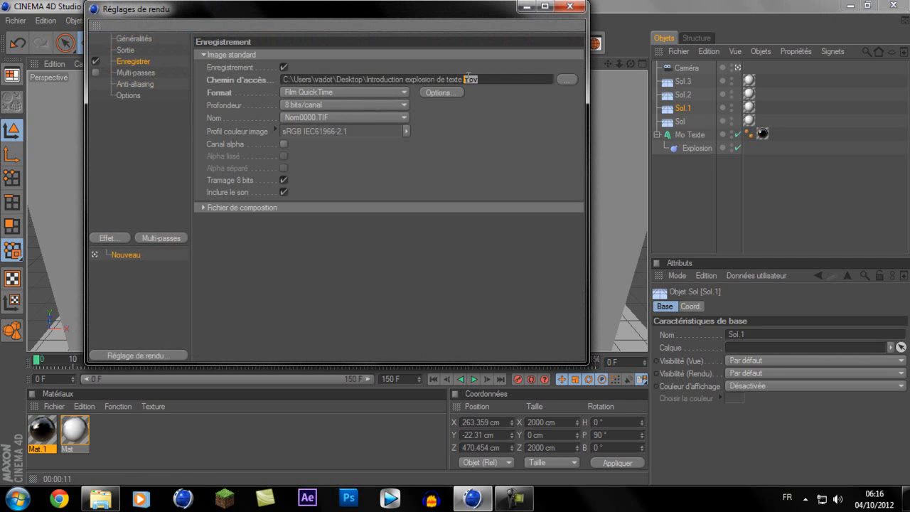
key("BackSpace")
type("2")
left_click(571, 7)
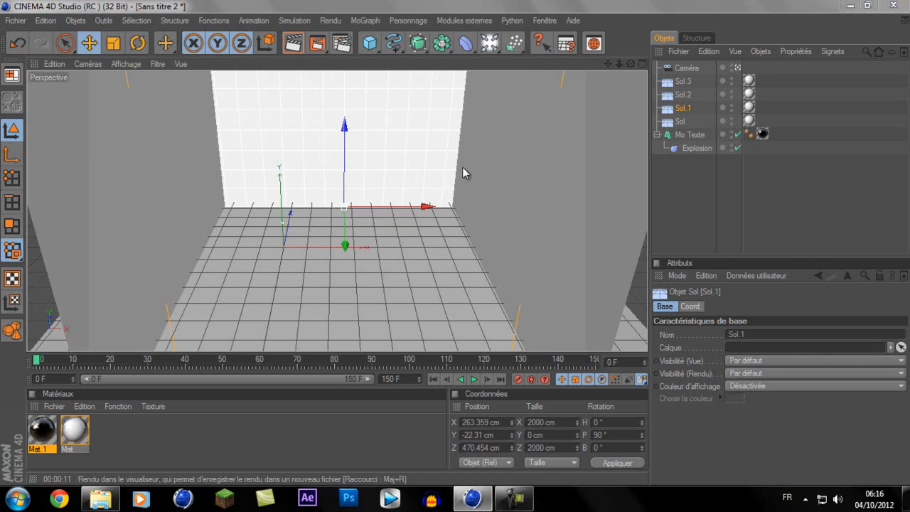
key("shift+r")
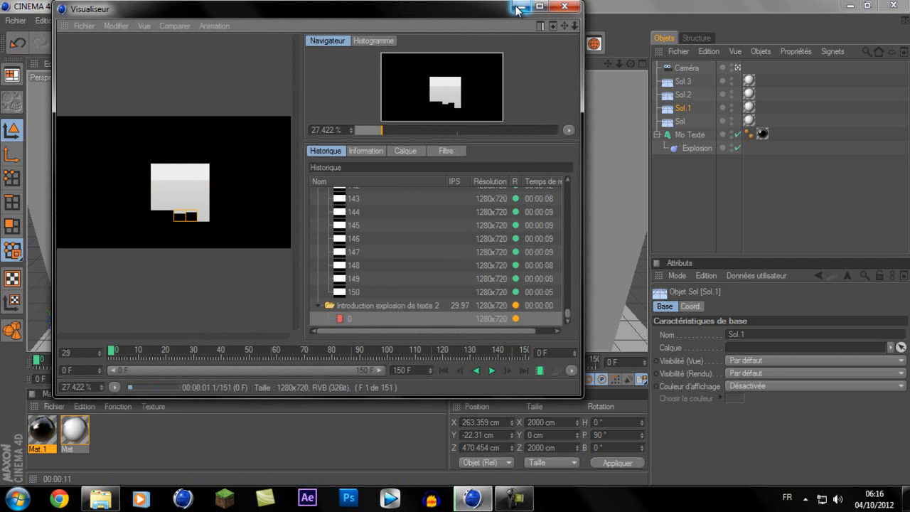